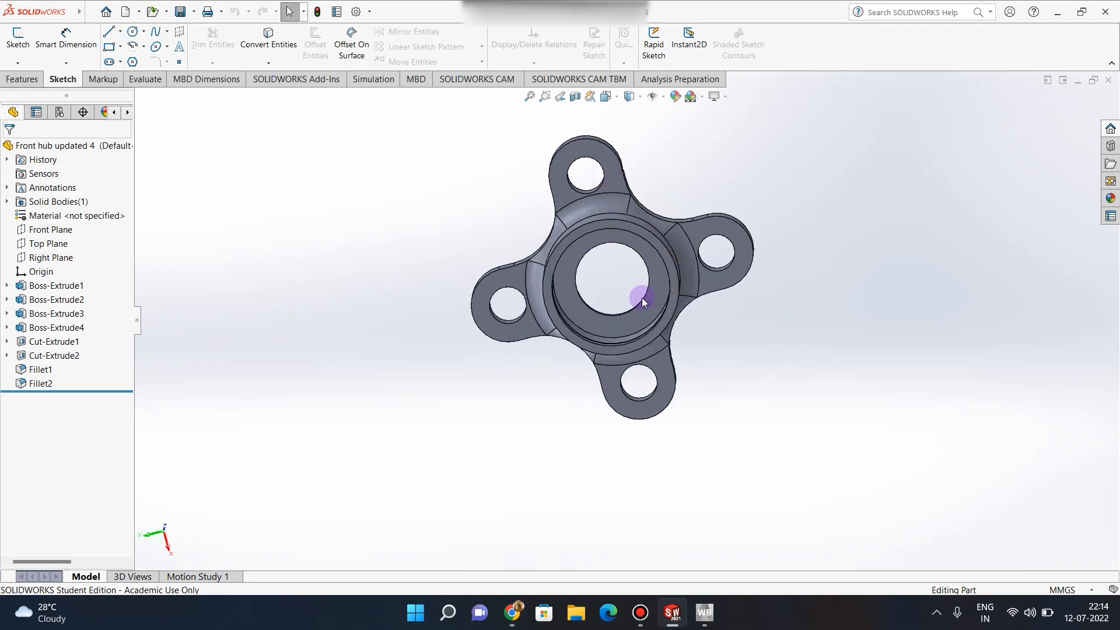
Switch to the Google Docs document and review the hub's braking, bump and cornering force diagrams
{"action": "left_click", "coordinate": [640, 618]}
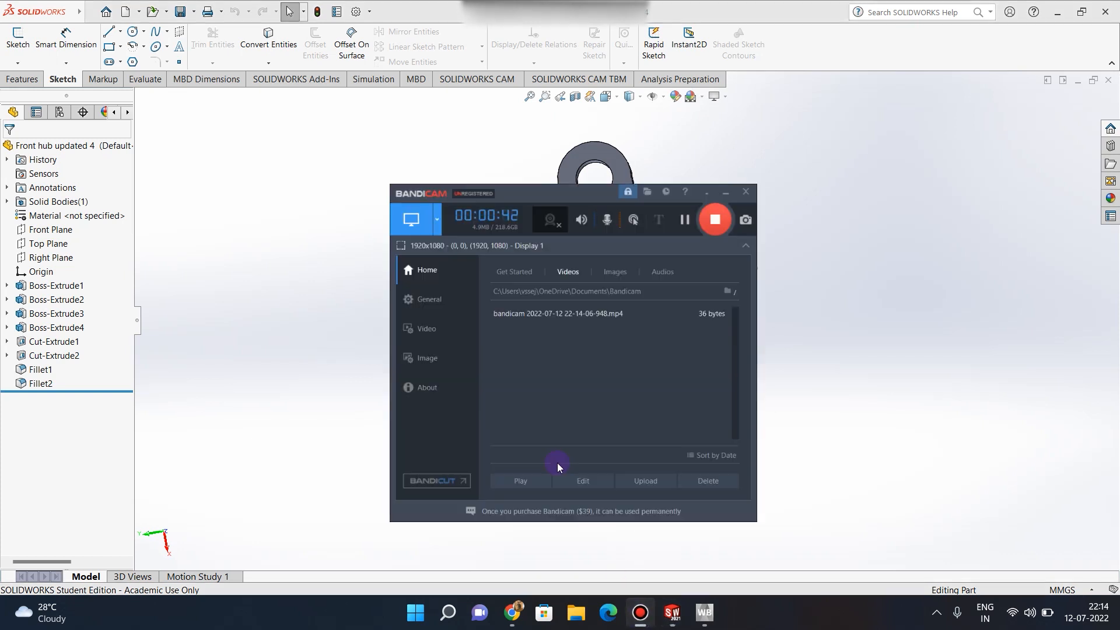
{"action": "left_click", "coordinate": [520, 622]}
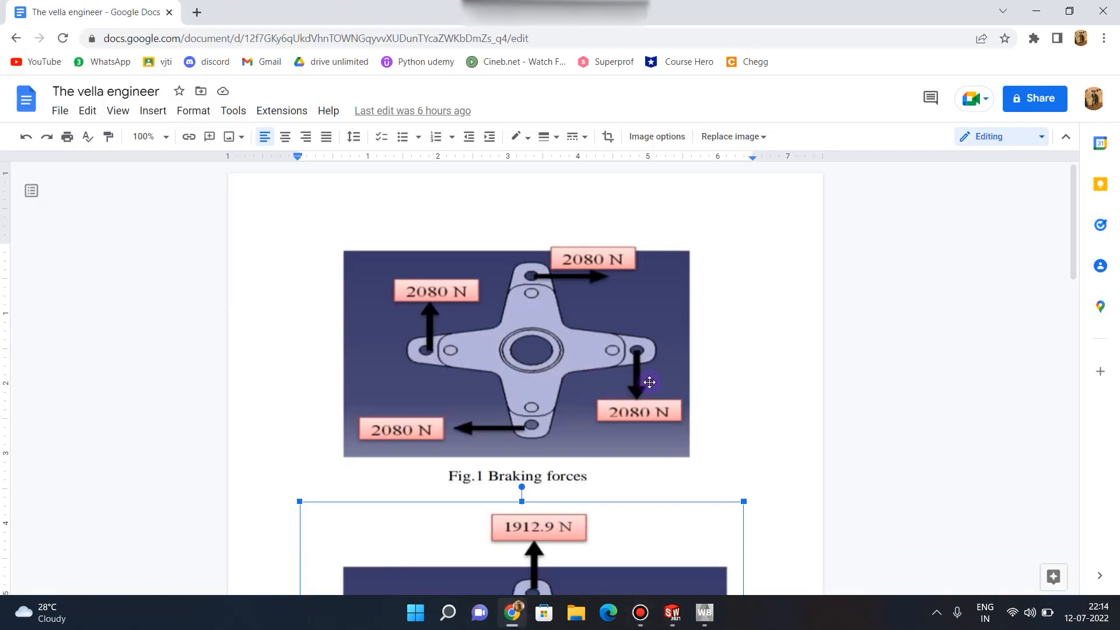
{"action": "scroll", "coordinate": [648, 361], "scroll_direction": "down", "scroll_amount": 7}
{"action": "scroll", "coordinate": [645, 328], "scroll_direction": "up", "scroll_amount": 4}
{"action": "scroll", "coordinate": [639, 292], "scroll_direction": "down", "scroll_amount": 5}
{"action": "scroll", "coordinate": [638, 289], "scroll_direction": "up", "scroll_amount": 5}
{"action": "scroll", "coordinate": [609, 259], "scroll_direction": "up", "scroll_amount": 2}
{"action": "scroll", "coordinate": [600, 272], "scroll_direction": "down", "scroll_amount": 7}
{"action": "scroll", "coordinate": [626, 310], "scroll_direction": "down", "scroll_amount": 8}
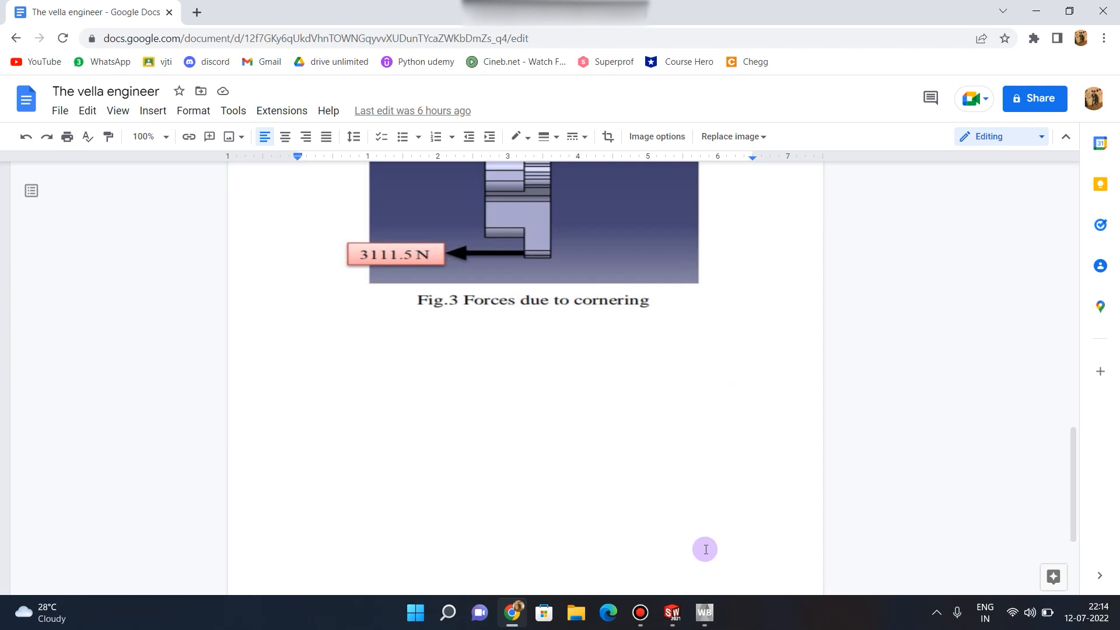
Switch to ANSYS Workbench and add a Static Structural analysis system to the project schematic
{"action": "mouse_move", "coordinate": [453, 613]}
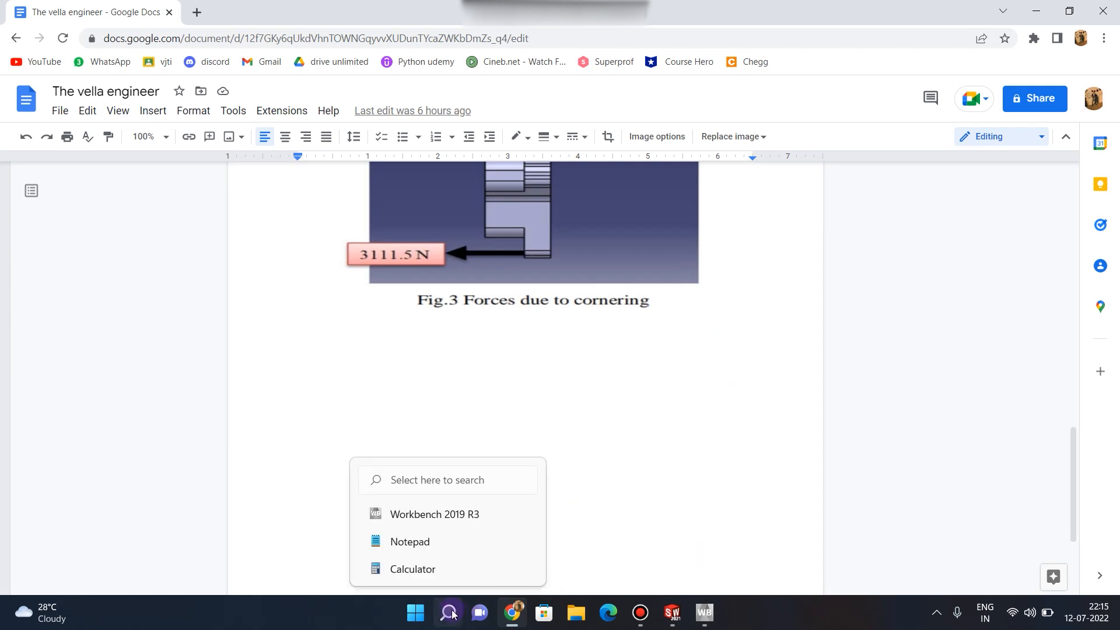
{"action": "left_click", "coordinate": [704, 612]}
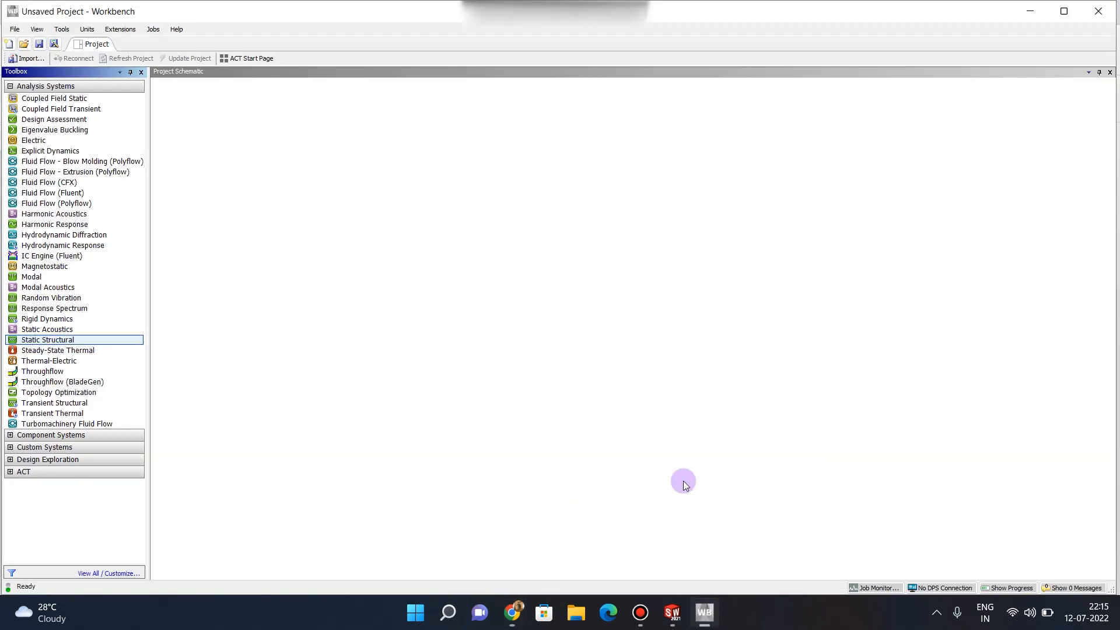
{"action": "double_click", "coordinate": [49, 341]}
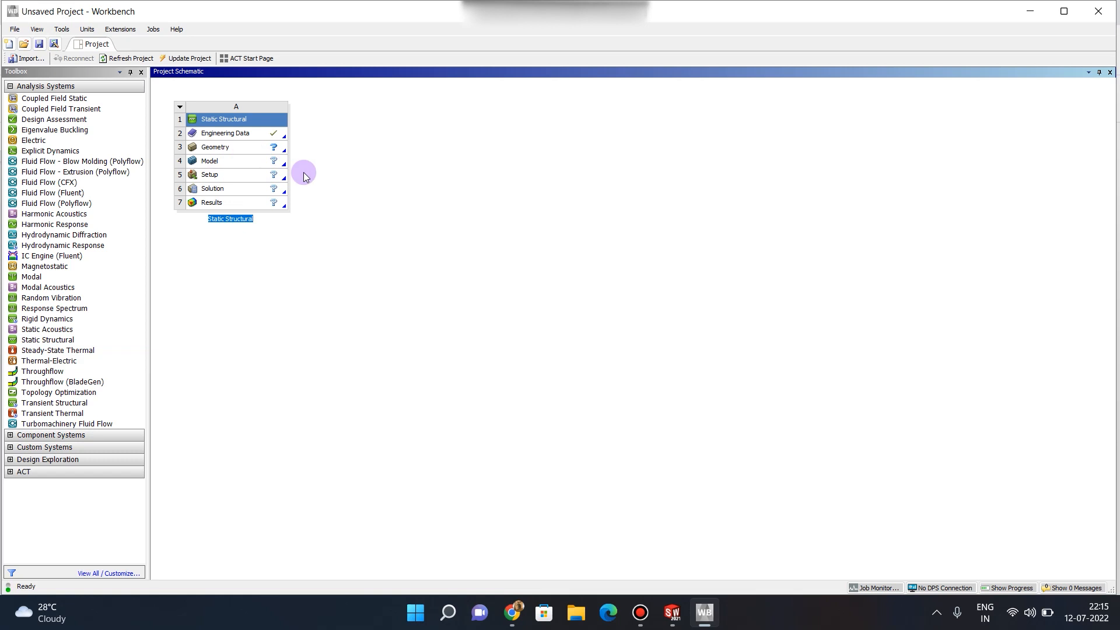
Add Aluminum Alloy from the General Materials source to the Engineering Data and check the resulting material list
{"action": "double_click", "coordinate": [257, 137]}
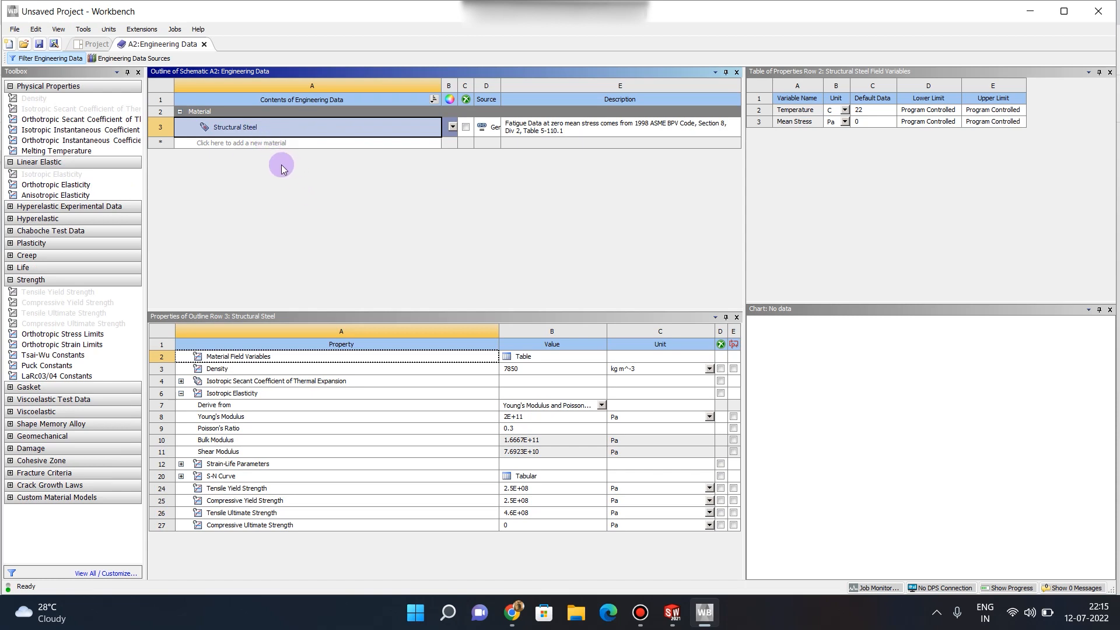
{"action": "left_click", "coordinate": [130, 61]}
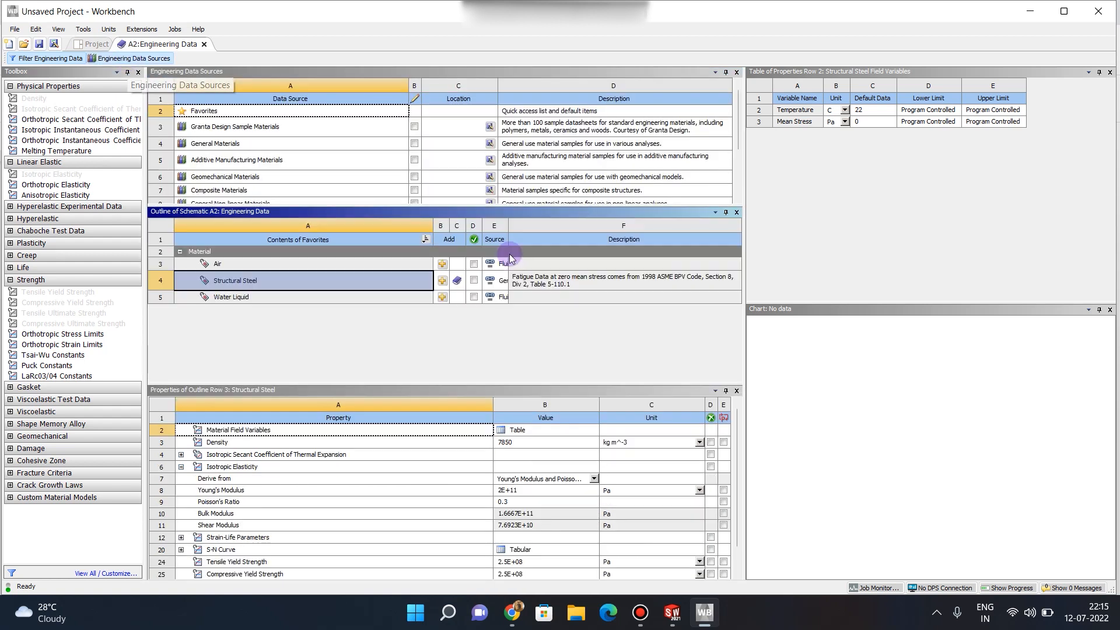
{"action": "left_click", "coordinate": [236, 144]}
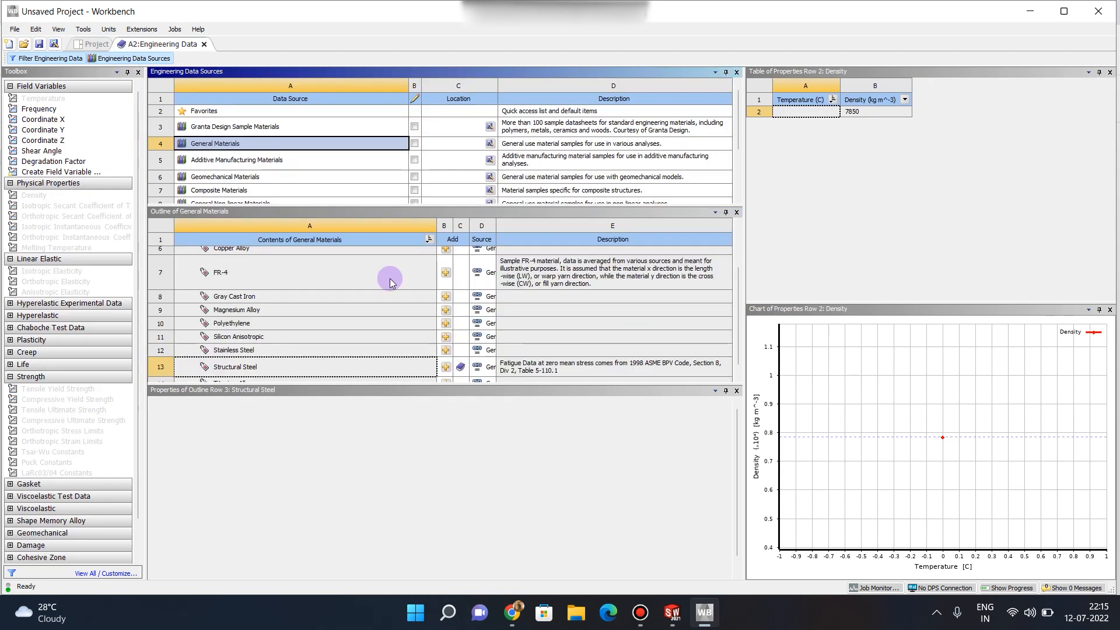
{"action": "scroll", "coordinate": [379, 299], "scroll_direction": "down", "scroll_amount": 2}
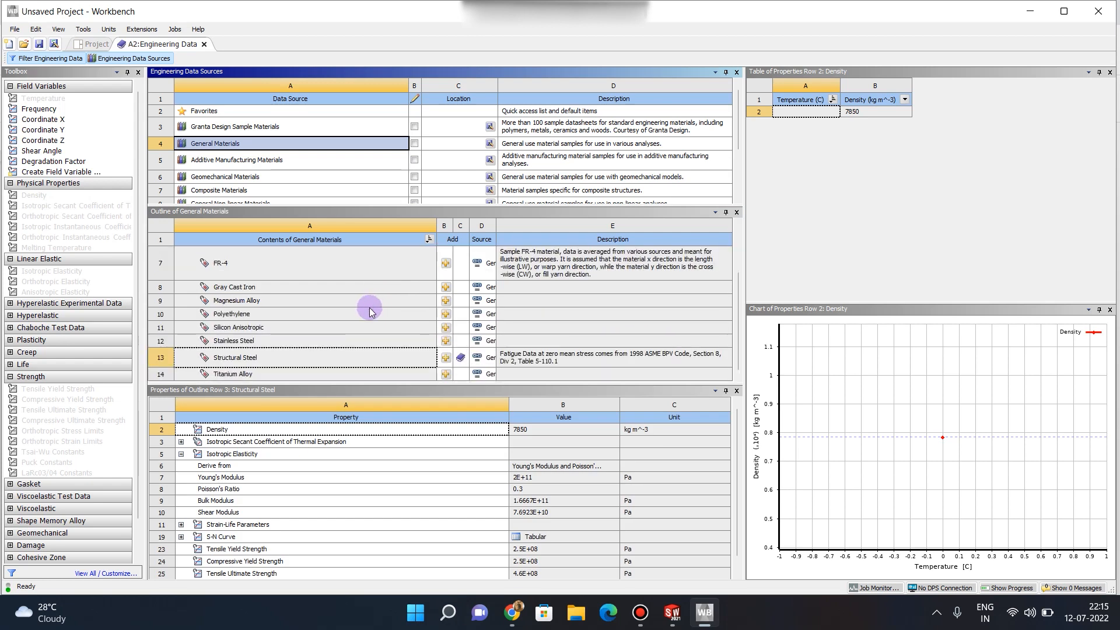
{"action": "scroll", "coordinate": [322, 308], "scroll_direction": "up", "scroll_amount": 2}
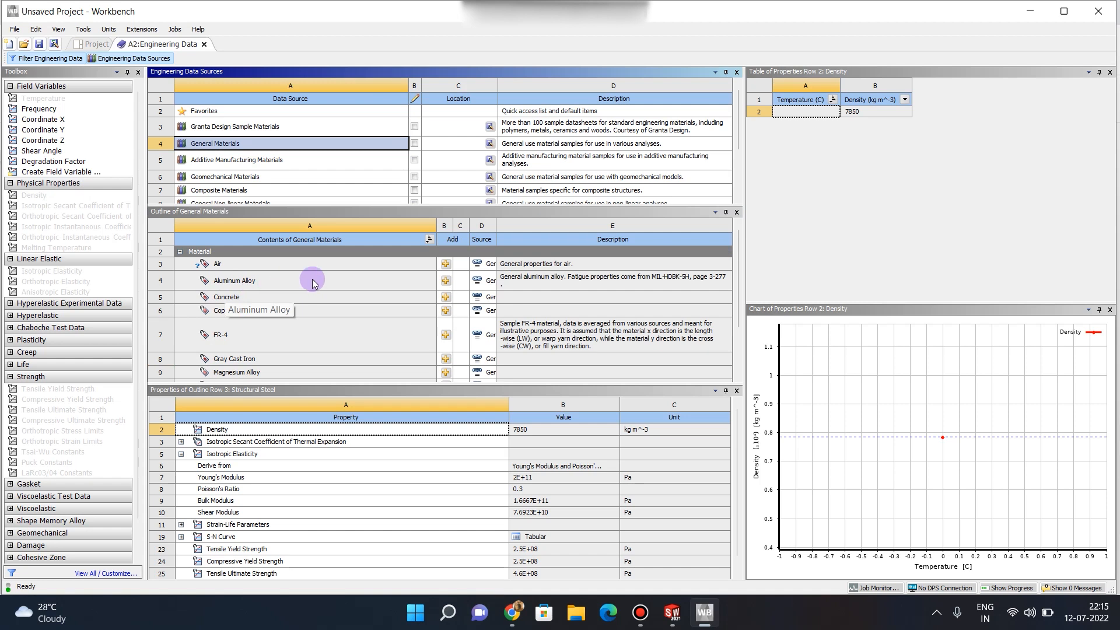
{"action": "left_click", "coordinate": [445, 285]}
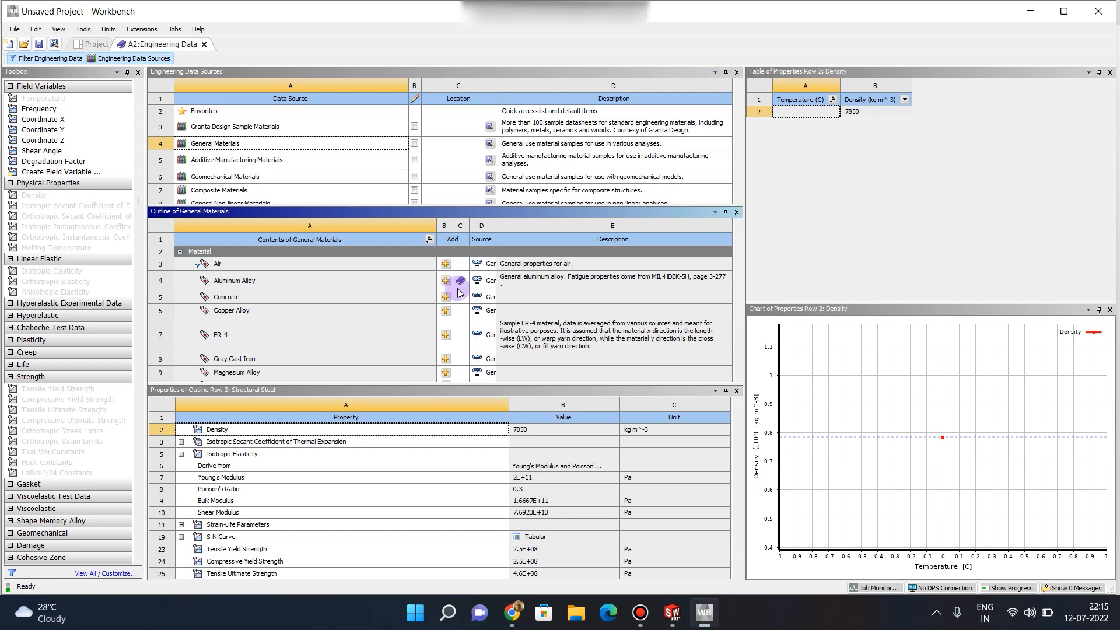
{"action": "left_click", "coordinate": [204, 44]}
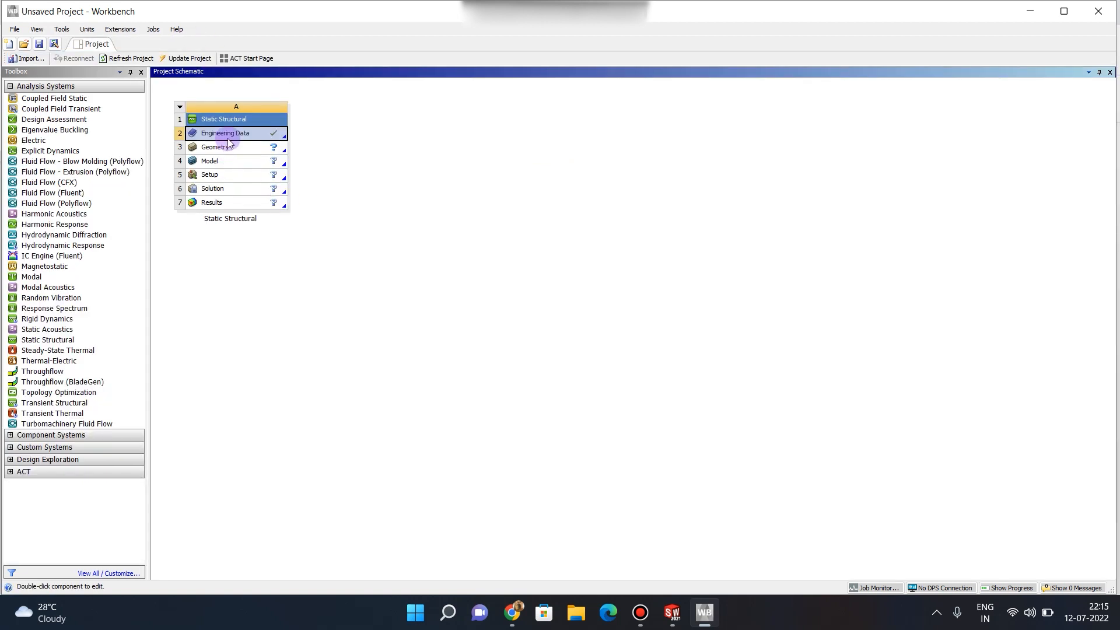
{"action": "double_click", "coordinate": [232, 134]}
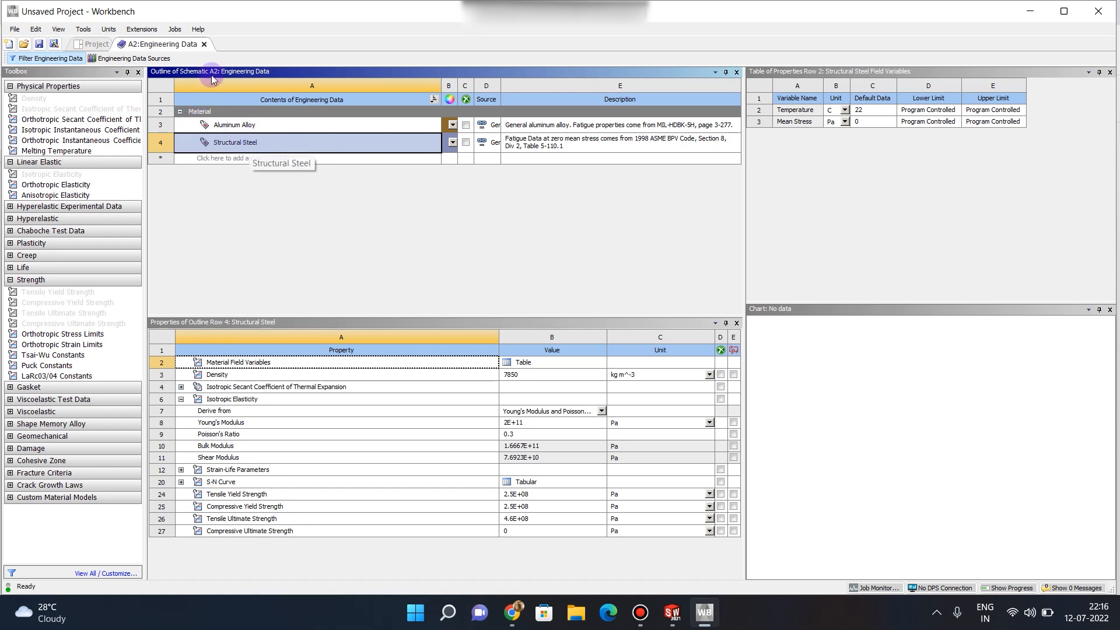
{"action": "left_click", "coordinate": [204, 45]}
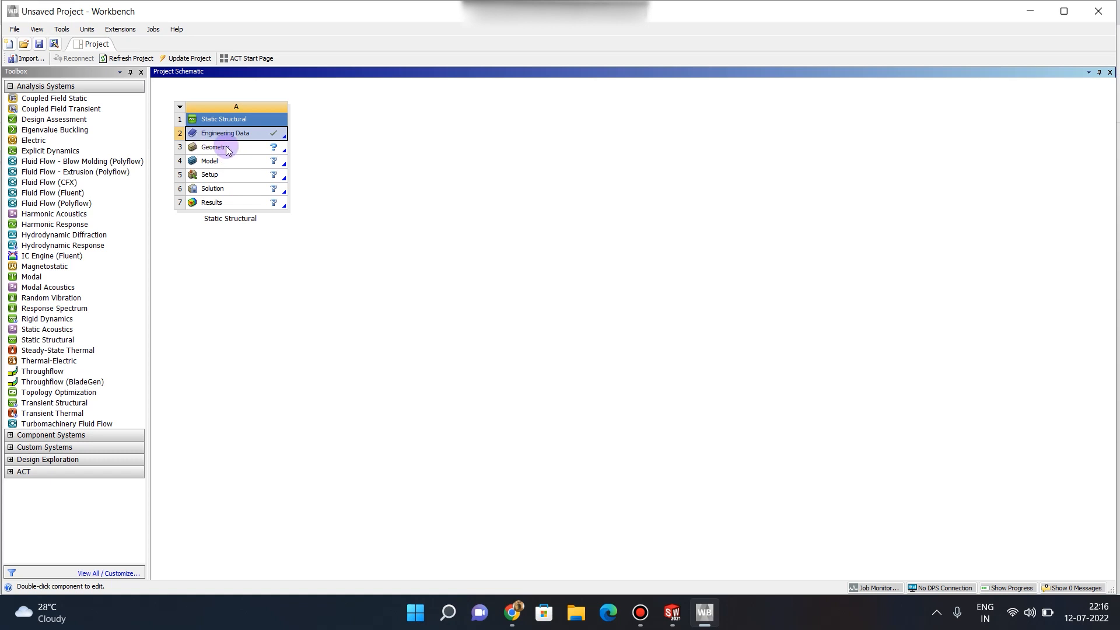
Import the geometry file HUB for ansys video.IGS from Downloads into the Static Structural system
{"action": "left_click", "coordinate": [226, 150]}
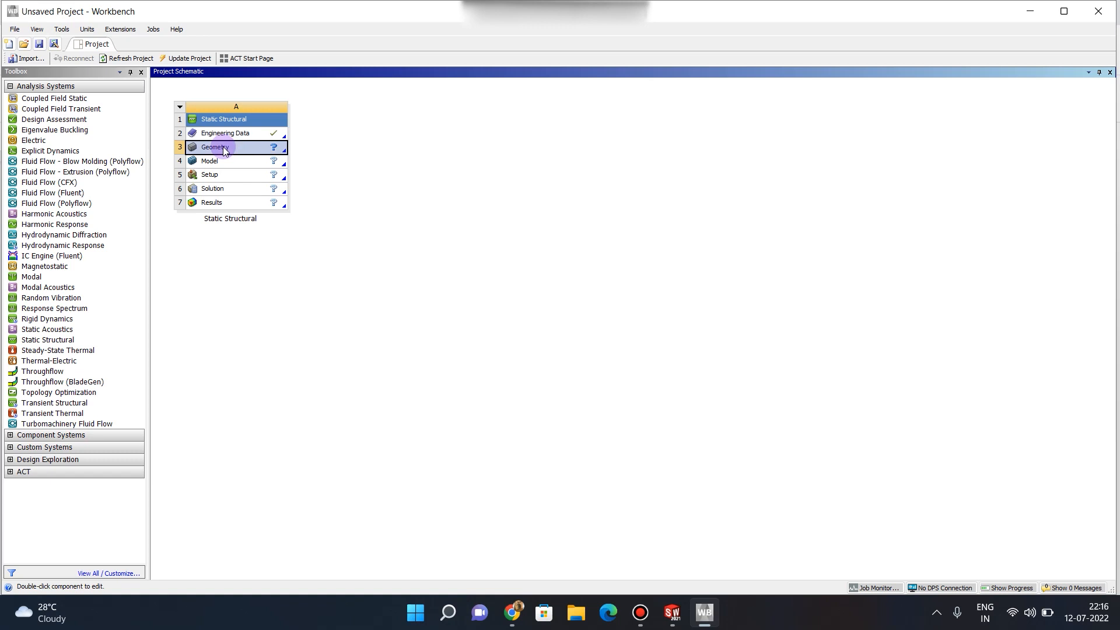
{"action": "right_click", "coordinate": [227, 152]}
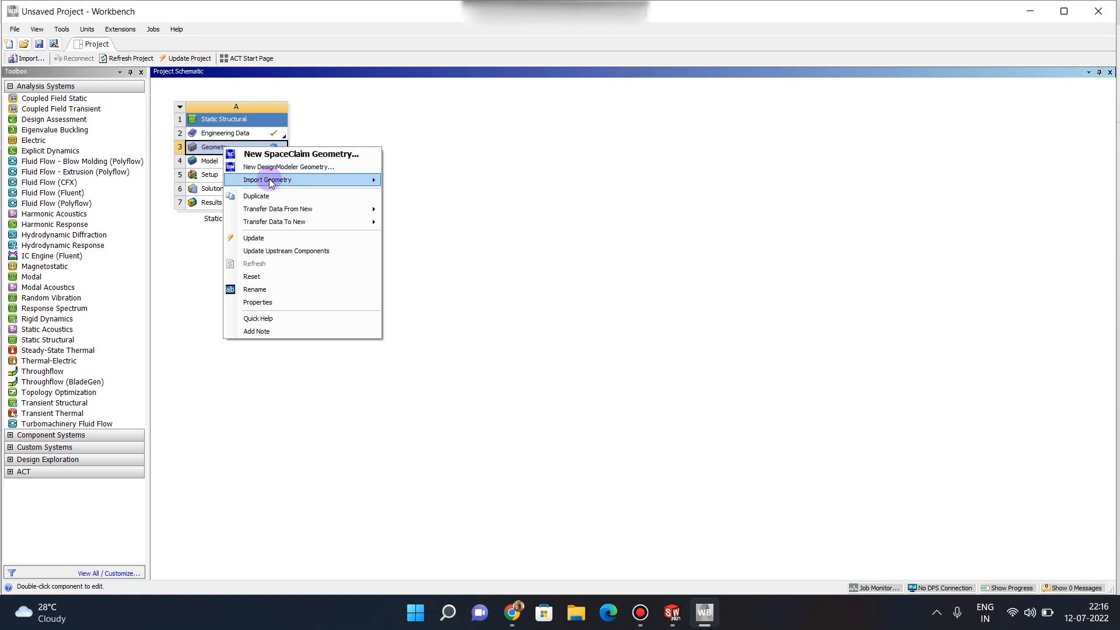
{"action": "mouse_move", "coordinate": [270, 183]}
{"action": "left_click", "coordinate": [412, 181]}
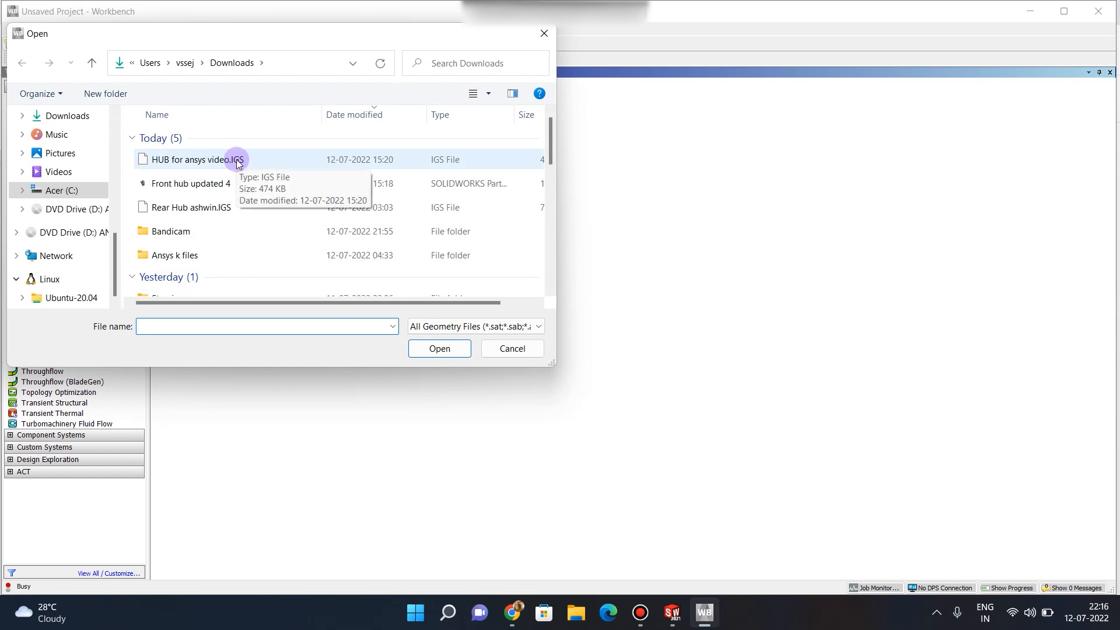
{"action": "left_click", "coordinate": [237, 161]}
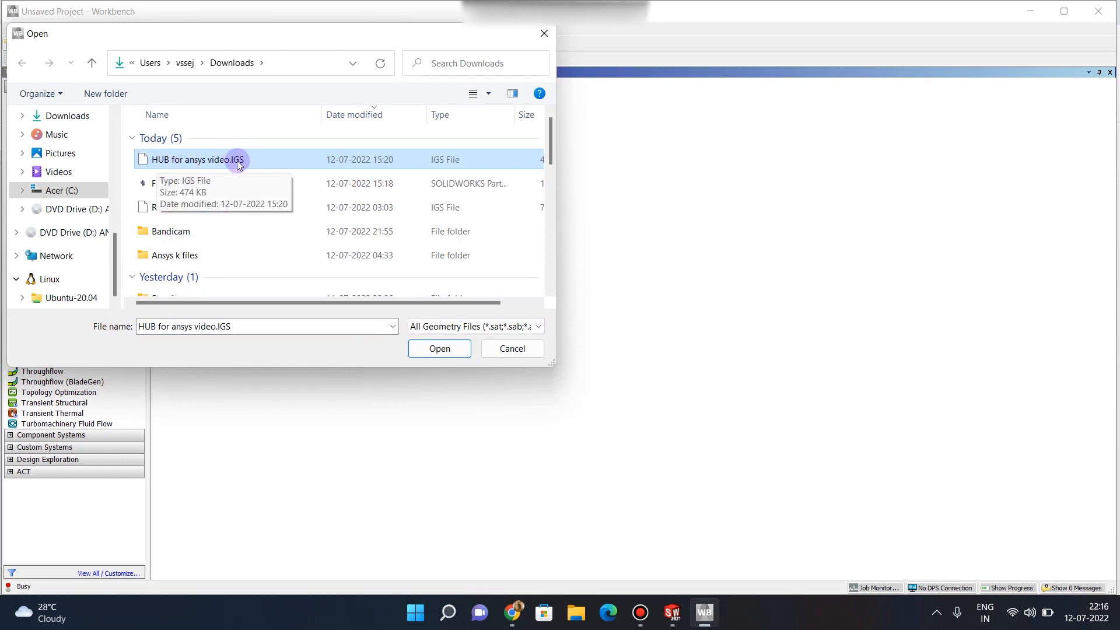
{"action": "left_click", "coordinate": [440, 349]}
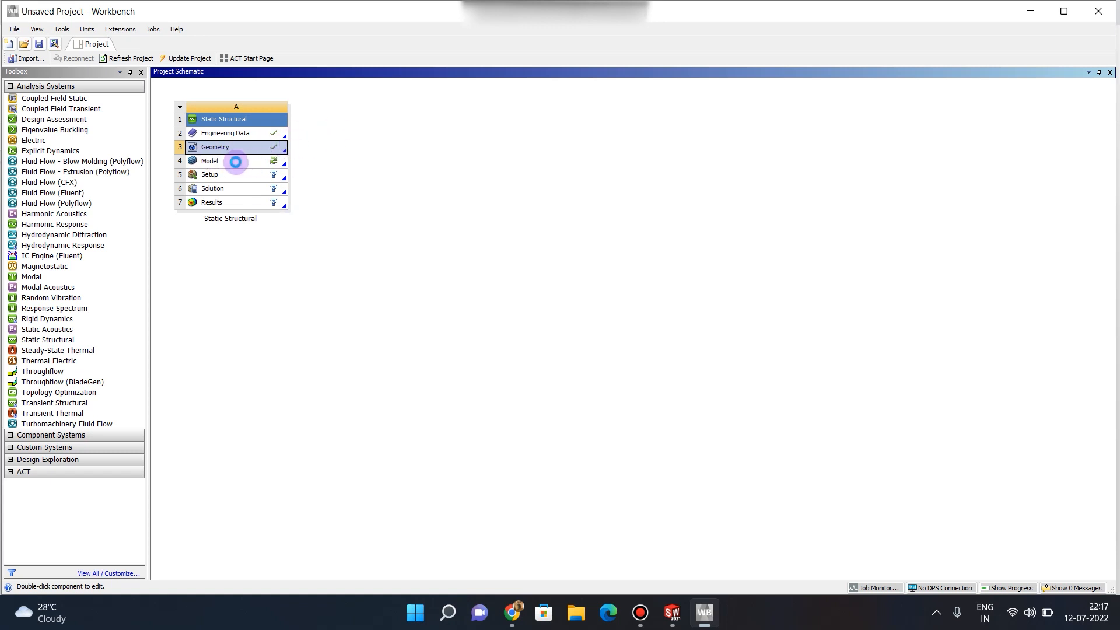
Open the Static Structural system's Model in ANSYS Mechanical
{"action": "double_click", "coordinate": [235, 162]}
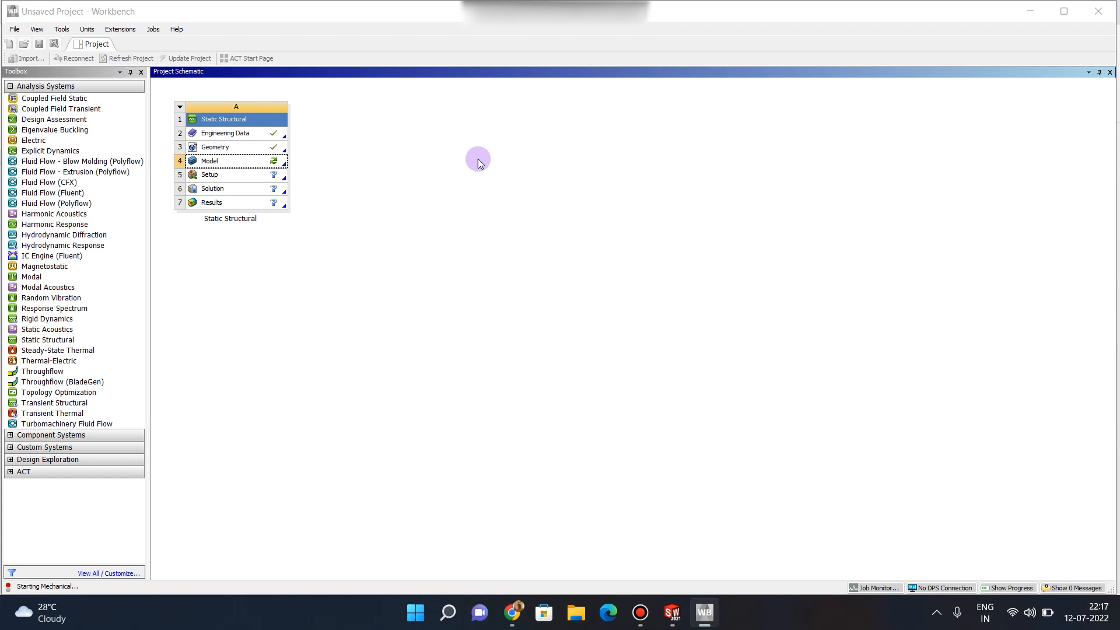
{"action": "left_click", "coordinate": [640, 613]}
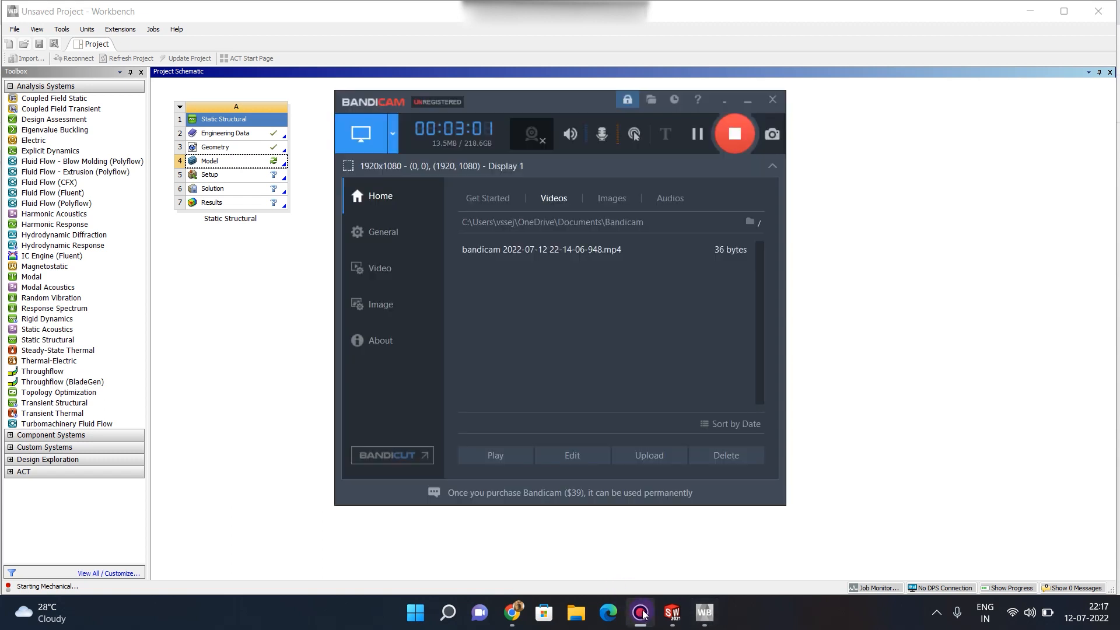
{"action": "left_click", "coordinate": [750, 107]}
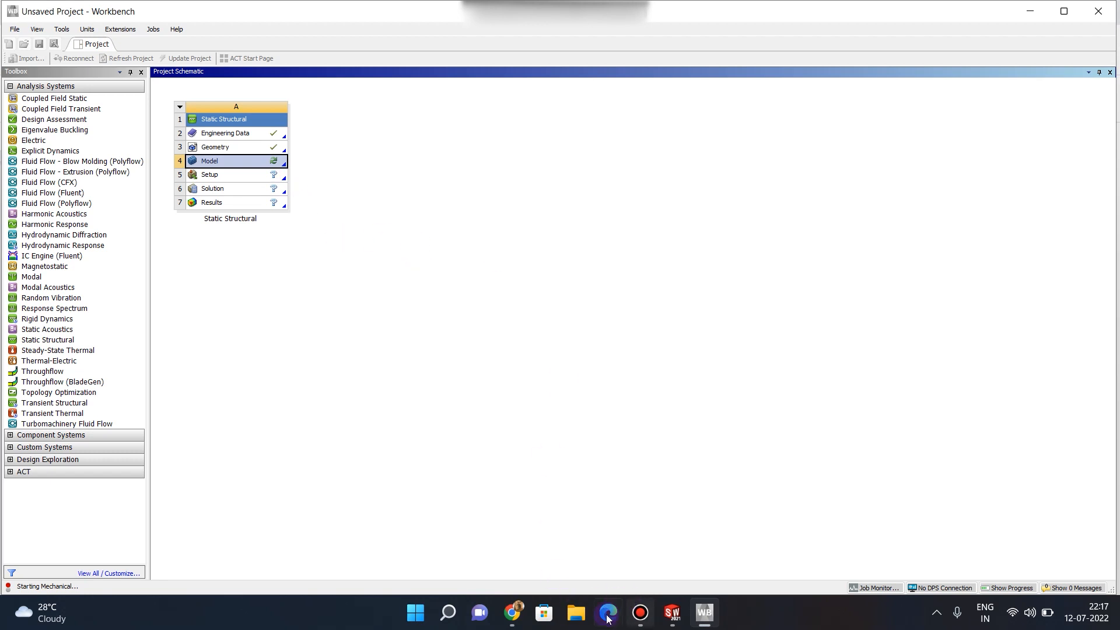
Switch to the Google Docs document, re-examine the braking, bump and cornering force figures, and dismiss Mechanical's Usage Tips
{"action": "left_click", "coordinate": [506, 475]}
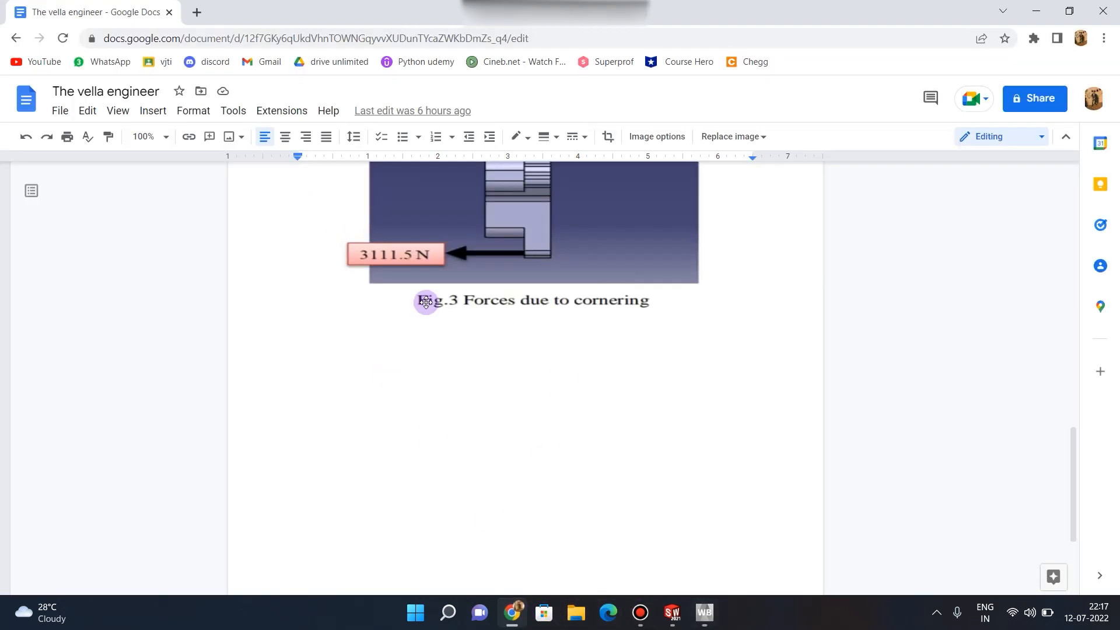
{"action": "scroll", "coordinate": [453, 388], "scroll_direction": "up", "scroll_amount": 10}
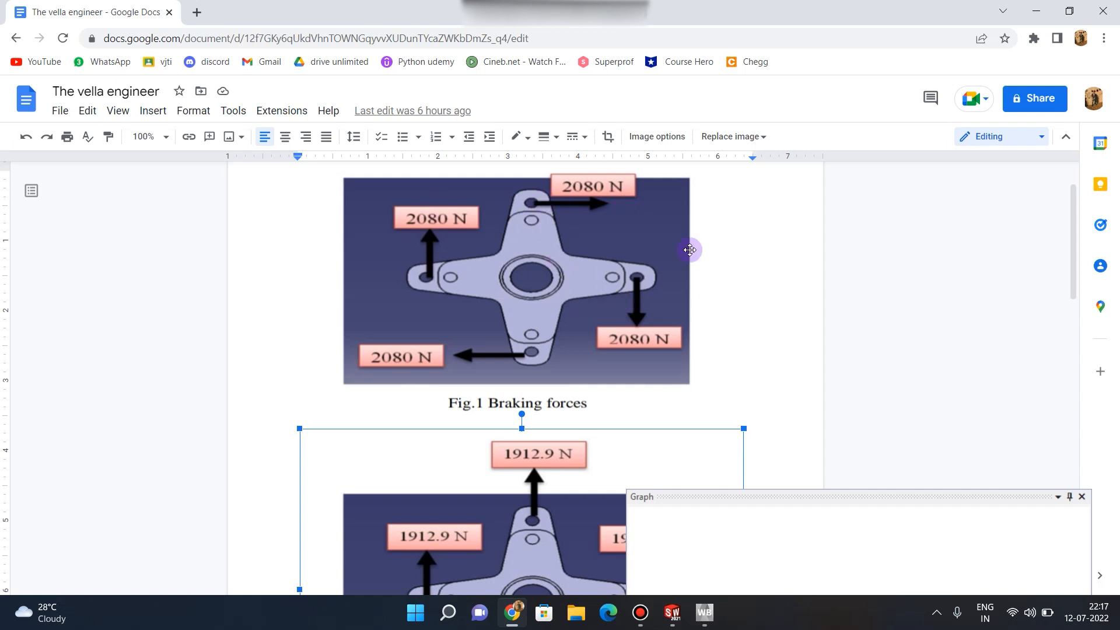
{"action": "scroll", "coordinate": [603, 313], "scroll_direction": "down", "scroll_amount": 5}
{"action": "scroll", "coordinate": [631, 383], "scroll_direction": "up", "scroll_amount": 3}
{"action": "scroll", "coordinate": [631, 384], "scroll_direction": "down", "scroll_amount": 2}
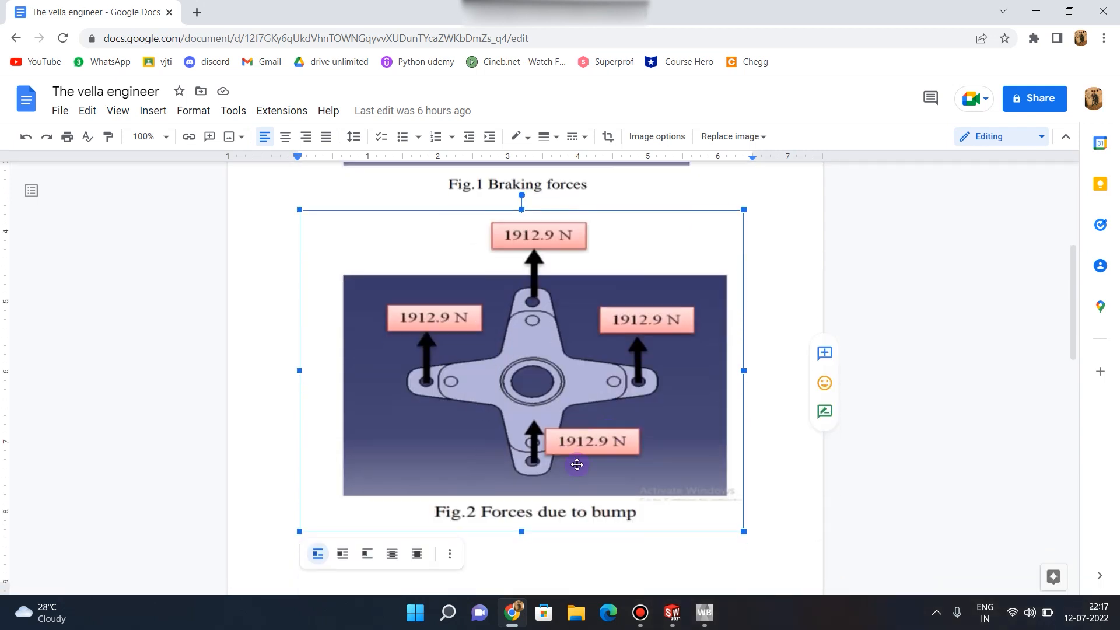
{"action": "scroll", "coordinate": [595, 368], "scroll_direction": "down", "scroll_amount": 4}
{"action": "scroll", "coordinate": [578, 337], "scroll_direction": "down", "scroll_amount": 3}
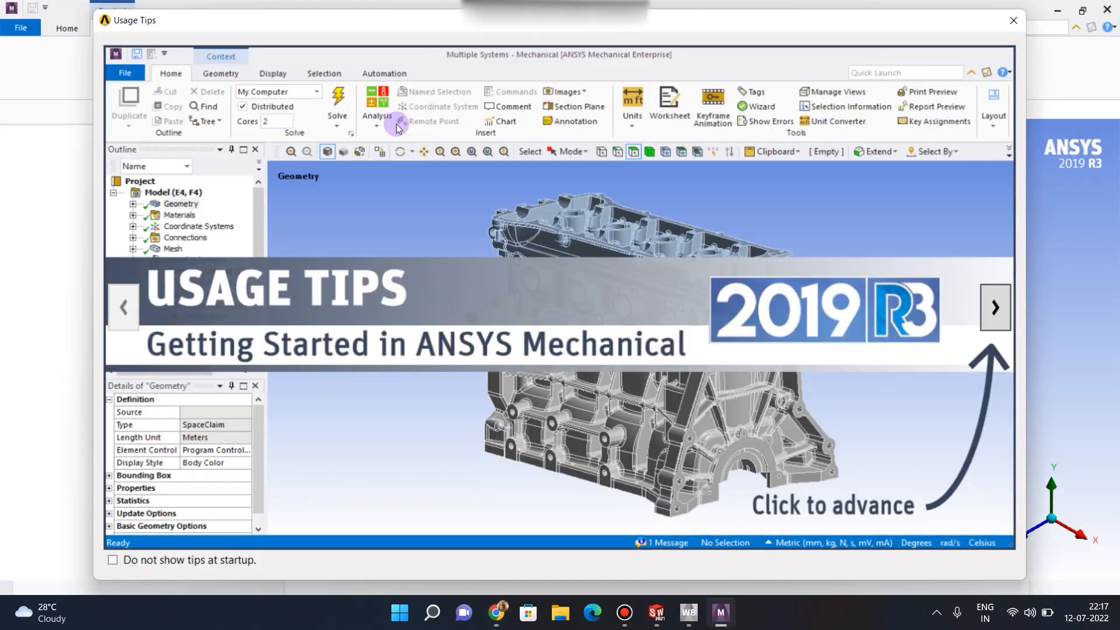
{"action": "left_click", "coordinate": [1022, 23]}
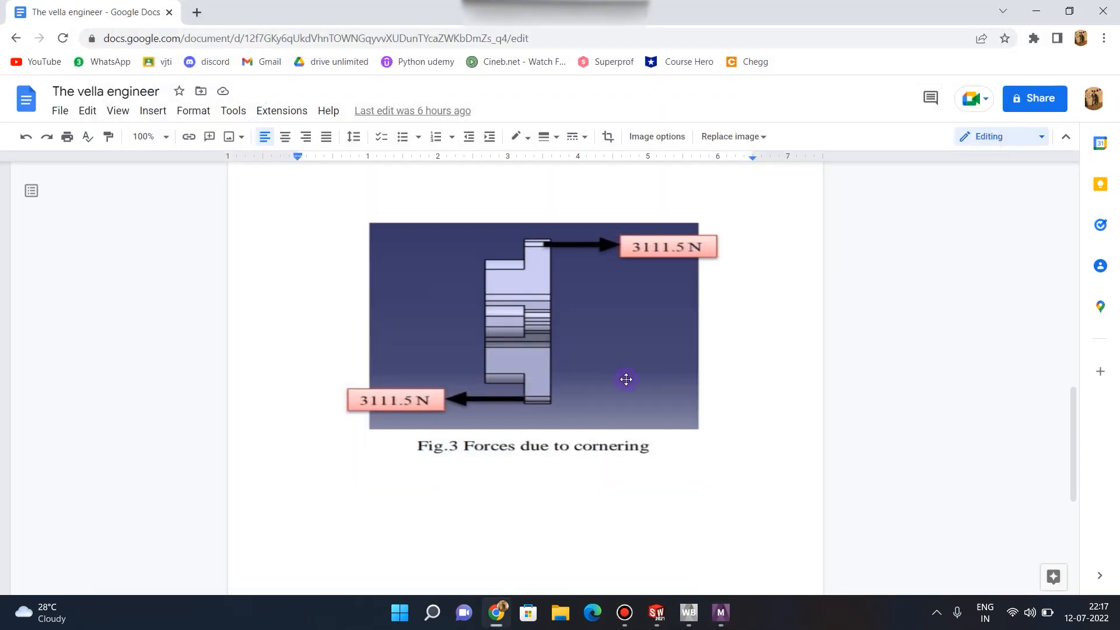
{"action": "scroll", "coordinate": [641, 391], "scroll_direction": "up", "scroll_amount": 4}
Switch to ANSYS Mechanical and inspect the imported hub's flange, holes and central bore from several angles
{"action": "mouse_move", "coordinate": [722, 608]}
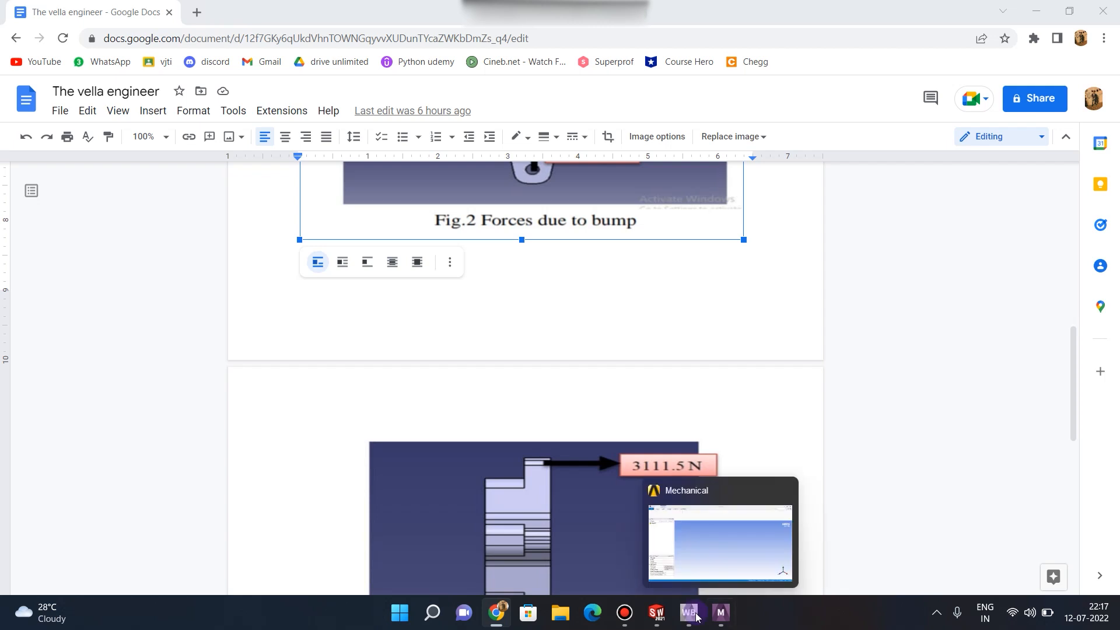
{"action": "left_click", "coordinate": [698, 614]}
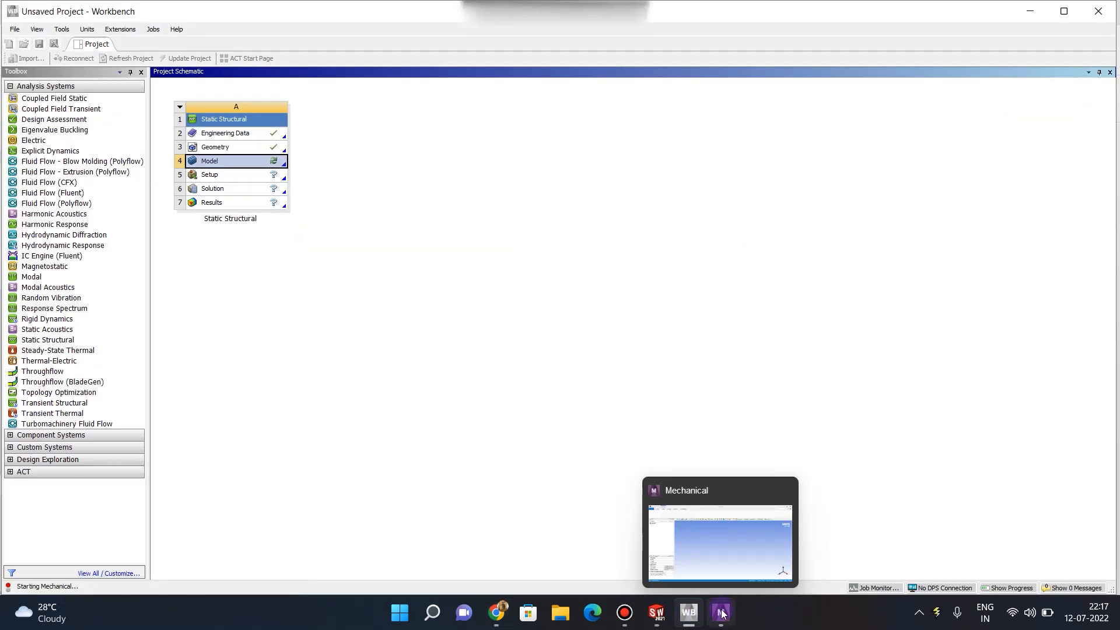
{"action": "left_click", "coordinate": [716, 544]}
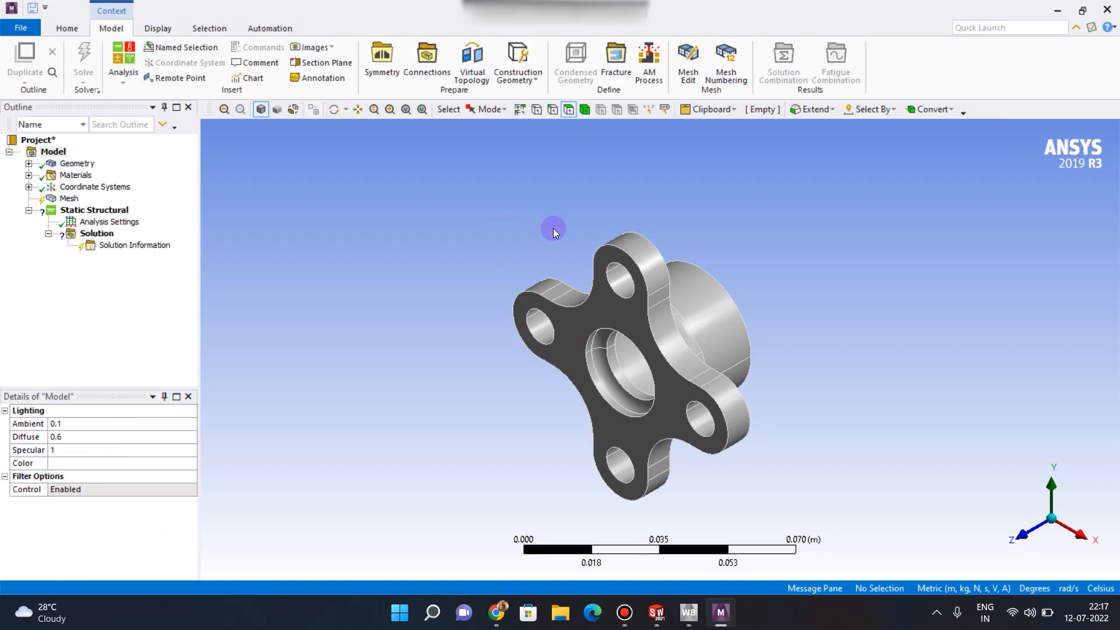
{"action": "middle_click_drag", "start_coordinate": [576, 253], "coordinate": [430, 414]}
{"action": "scroll", "coordinate": [431, 414], "scroll_direction": "down", "scroll_amount": 3}
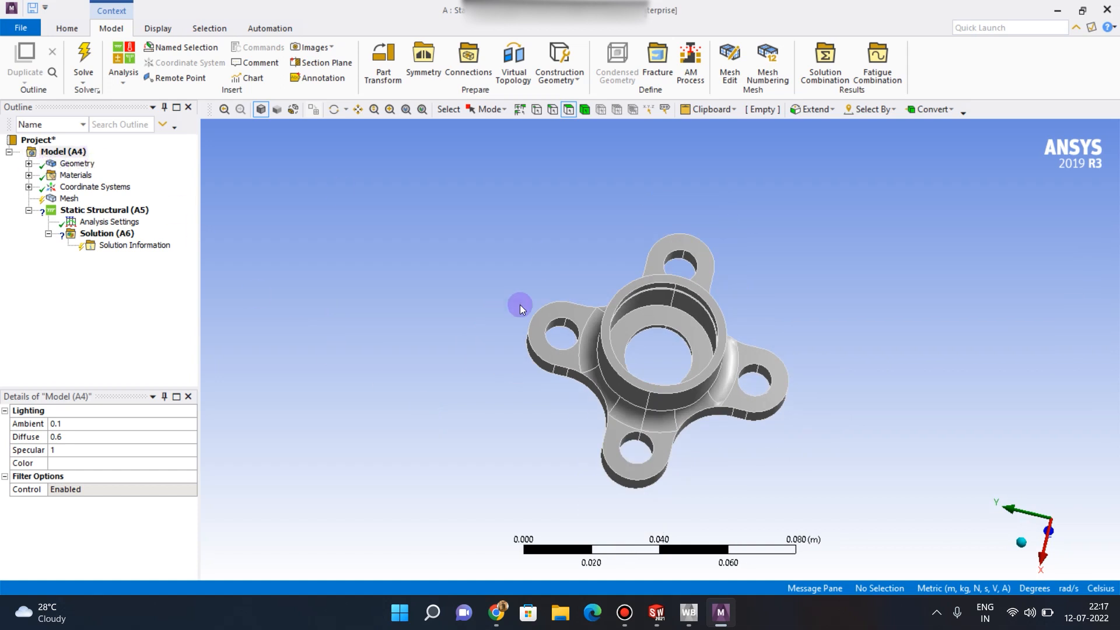
{"action": "middle_click_drag", "start_coordinate": [756, 411], "coordinate": [763, 453]}
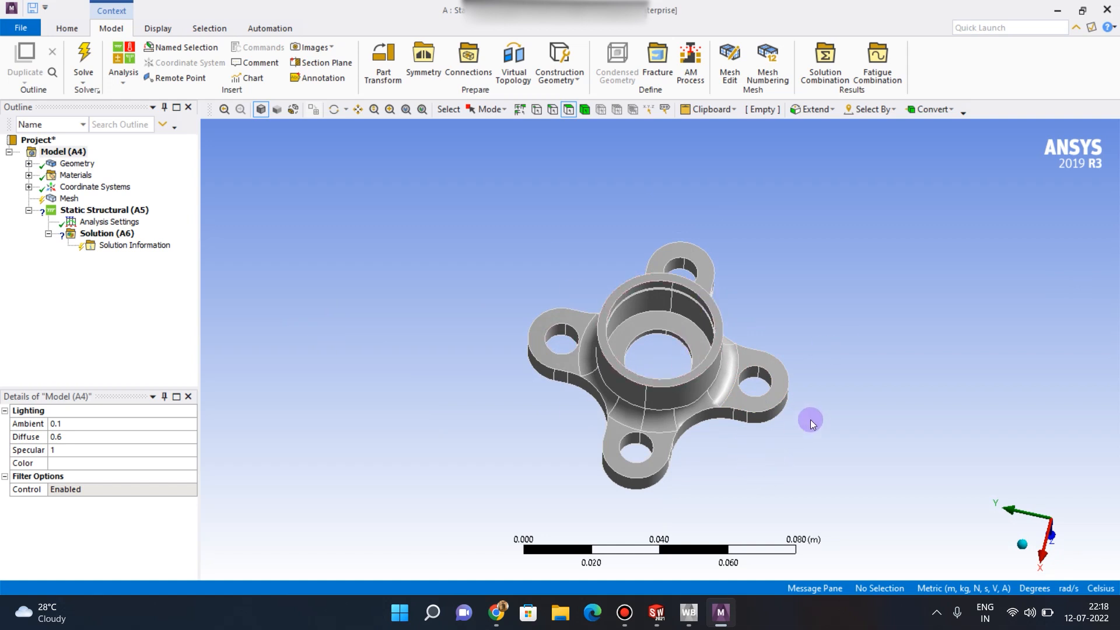
{"action": "middle_click_drag", "start_coordinate": [827, 414], "coordinate": [879, 269], "text": "ctrl"}
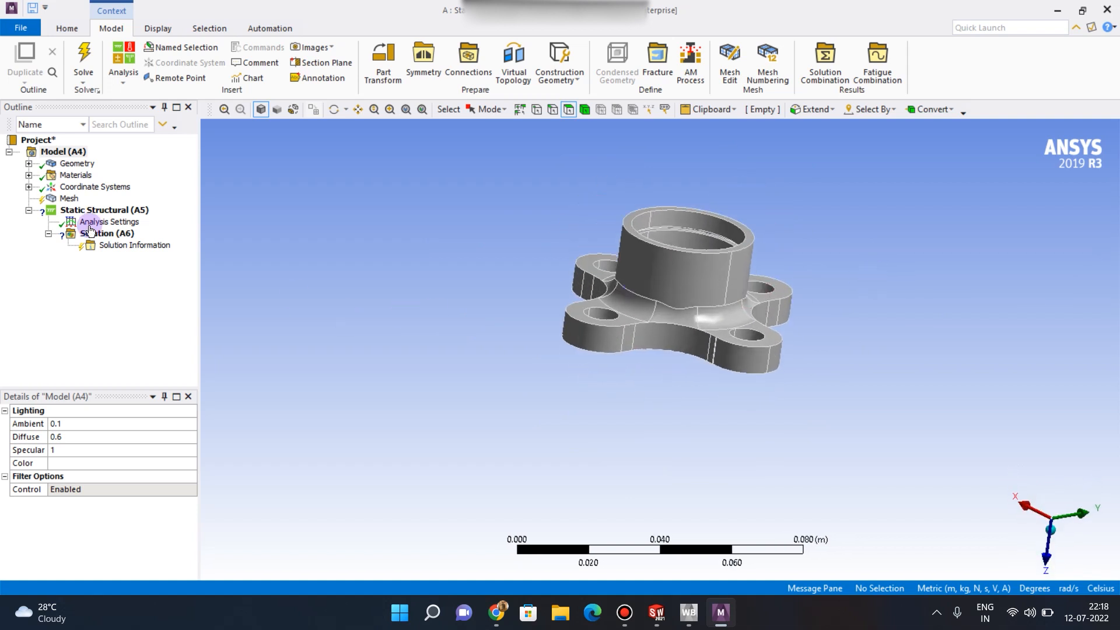
Assign Aluminum Alloy as the material of the HUB for ansys video-FreeParts body
{"action": "left_click", "coordinate": [28, 164]}
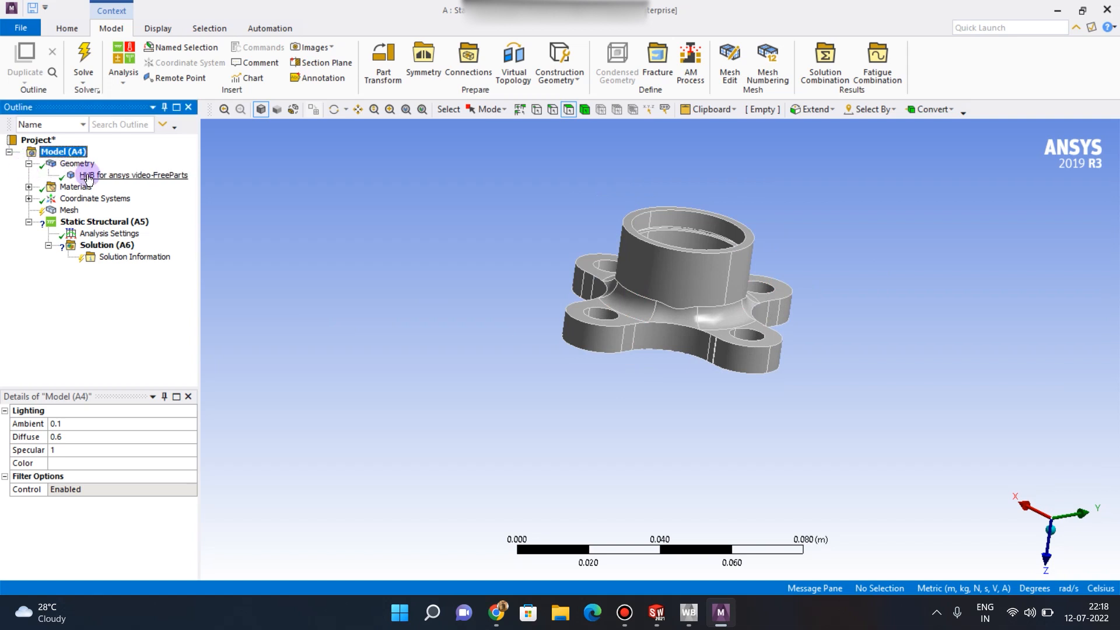
{"action": "left_click", "coordinate": [143, 178]}
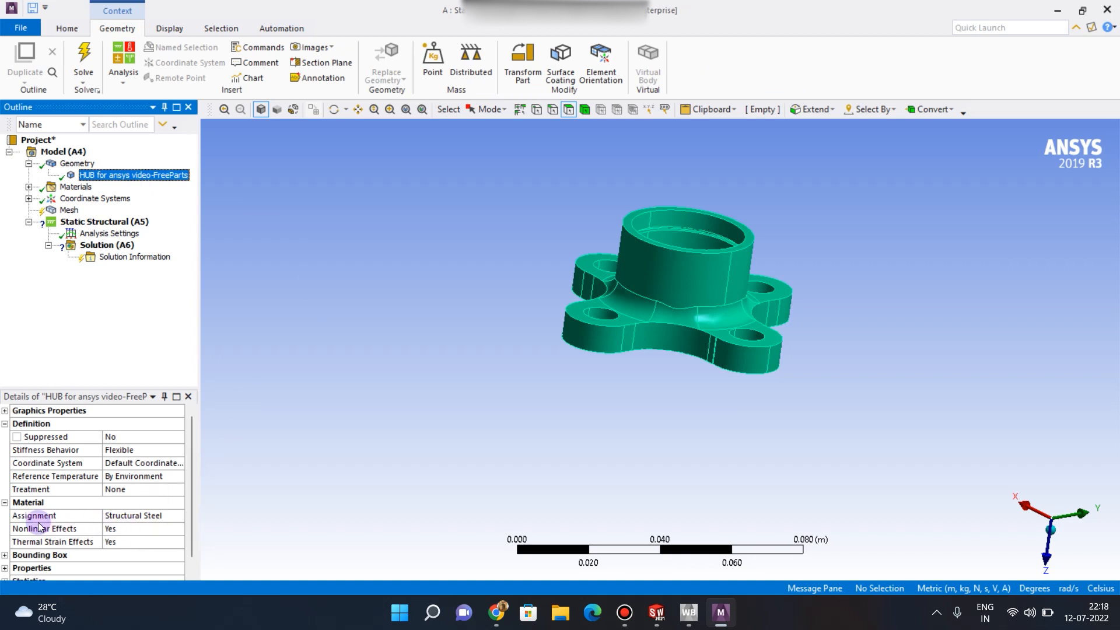
{"action": "left_click", "coordinate": [137, 517]}
{"action": "left_click", "coordinate": [179, 515]}
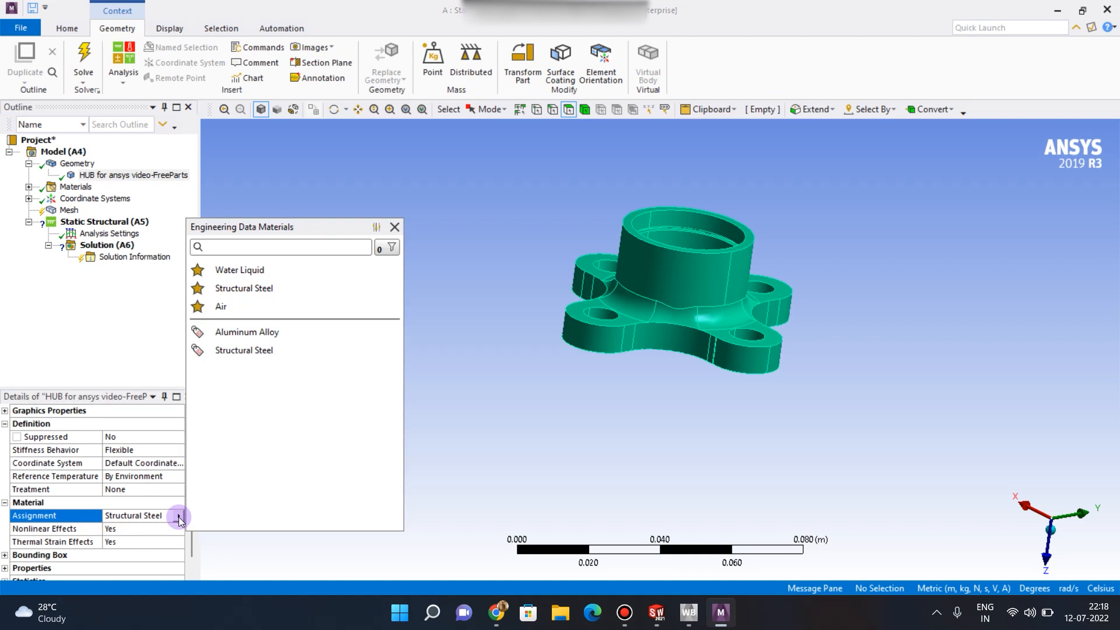
{"action": "left_click", "coordinate": [356, 333]}
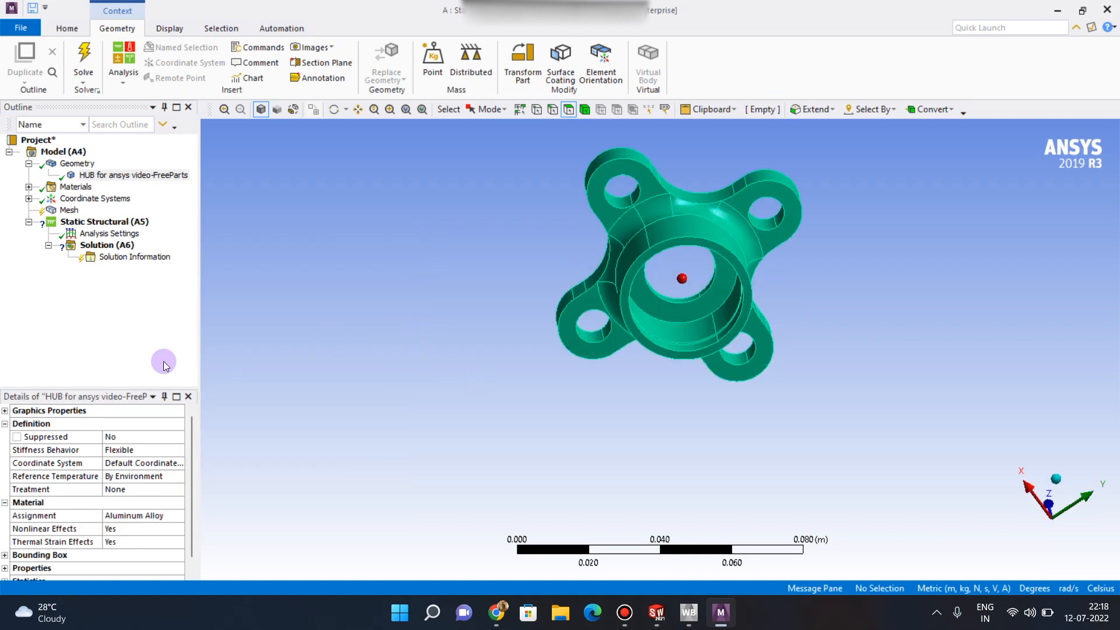
{"action": "left_click", "coordinate": [121, 345]}
{"action": "middle_click_drag", "start_coordinate": [705, 433], "coordinate": [677, 359]}
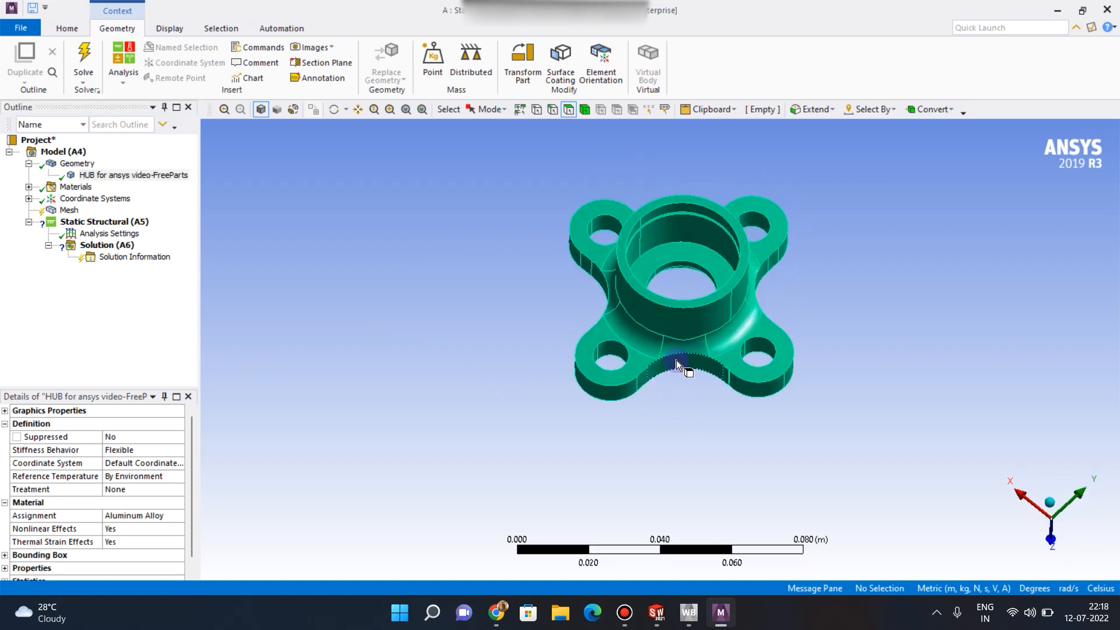
Generate the hub's mesh with the default element size
{"action": "left_click", "coordinate": [52, 211]}
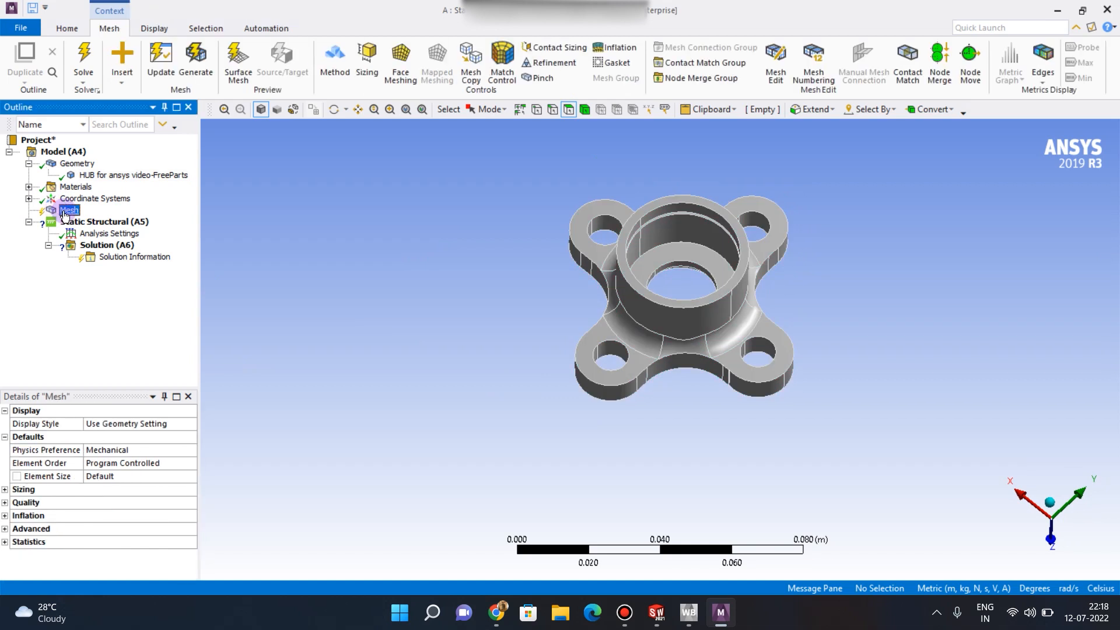
{"action": "right_click", "coordinate": [65, 216]}
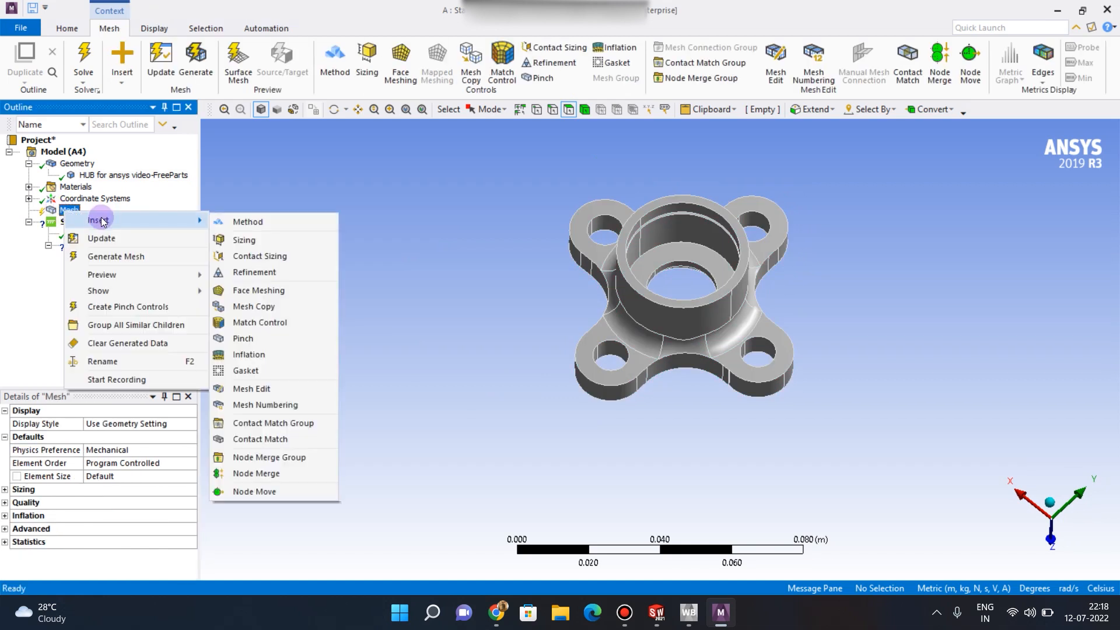
{"action": "left_click", "coordinate": [108, 257]}
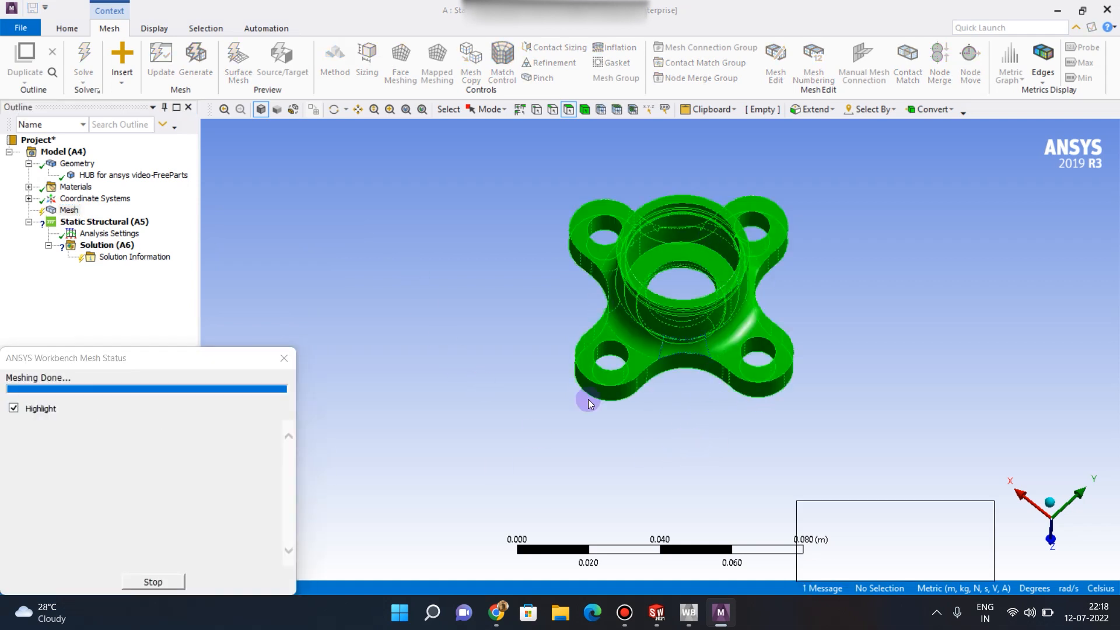
{"action": "middle_click_drag", "start_coordinate": [454, 387], "coordinate": [651, 312]}
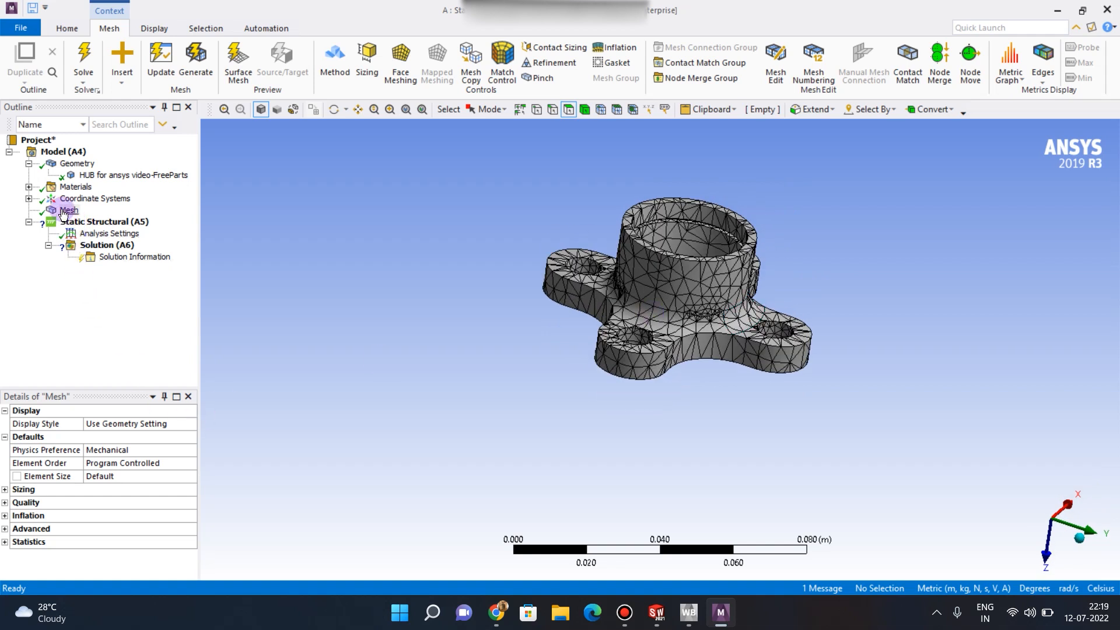
Set the mesh element size to 2.e-003 m, regenerate the hub's mesh and inspect it from several angles
{"action": "left_click", "coordinate": [110, 476]}
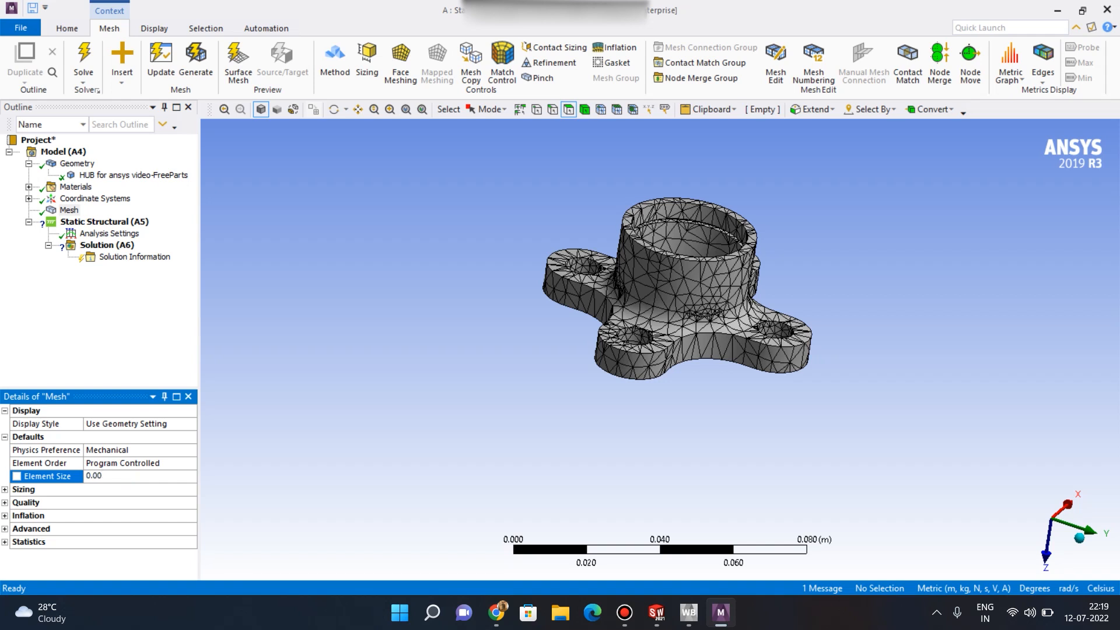
{"action": "key", "text": "Return"}
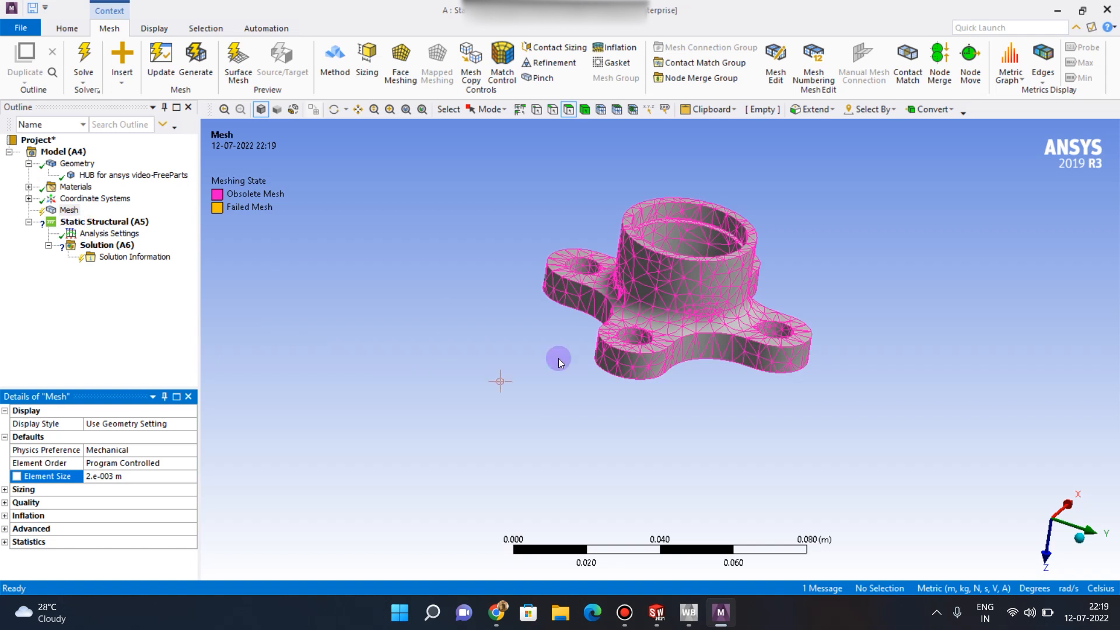
{"action": "left_click", "coordinate": [72, 210]}
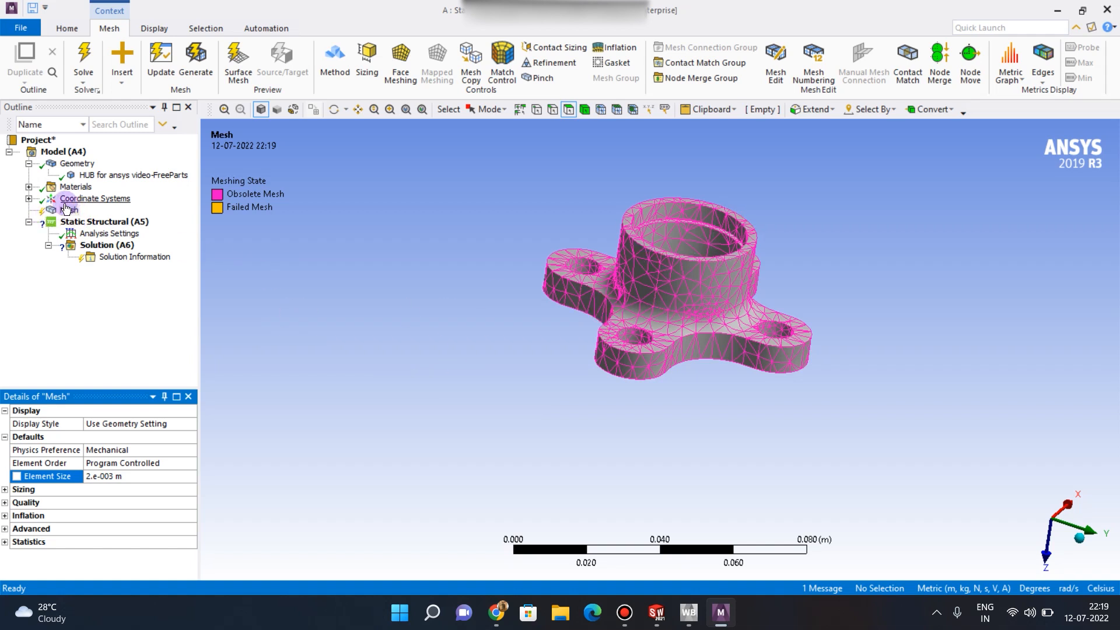
{"action": "right_click", "coordinate": [68, 211]}
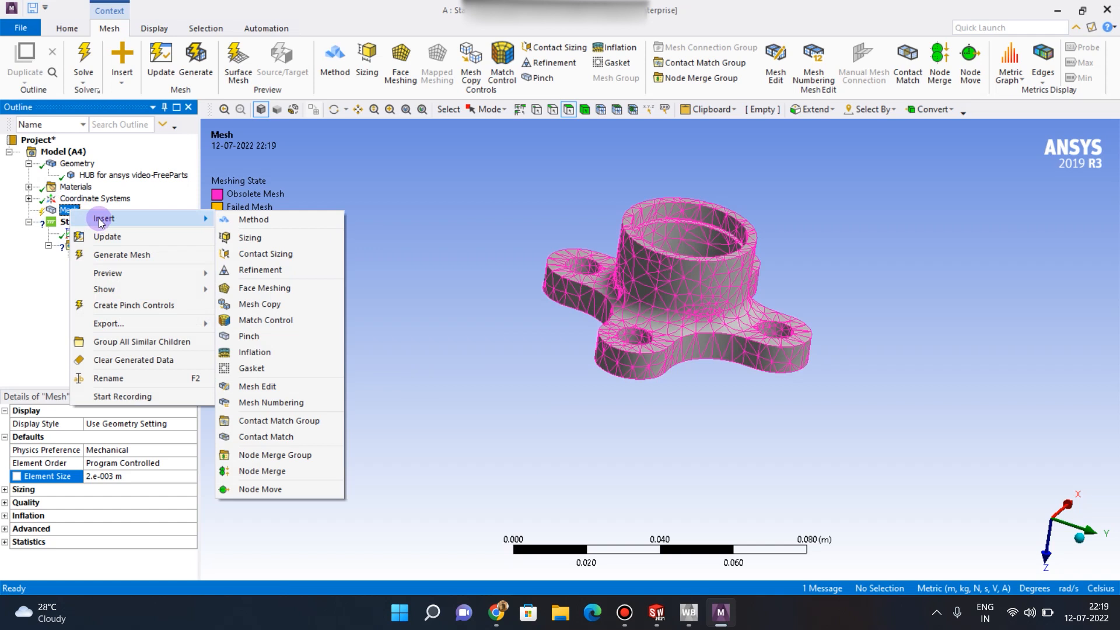
{"action": "left_click", "coordinate": [119, 255]}
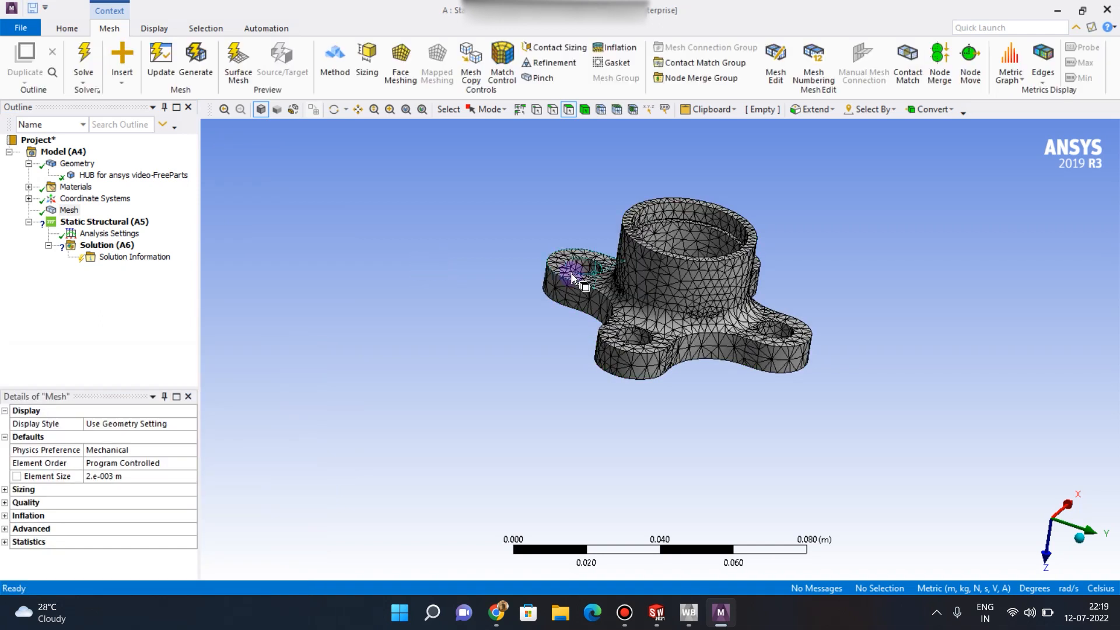
{"action": "middle_click_drag", "start_coordinate": [785, 286], "coordinate": [560, 313]}
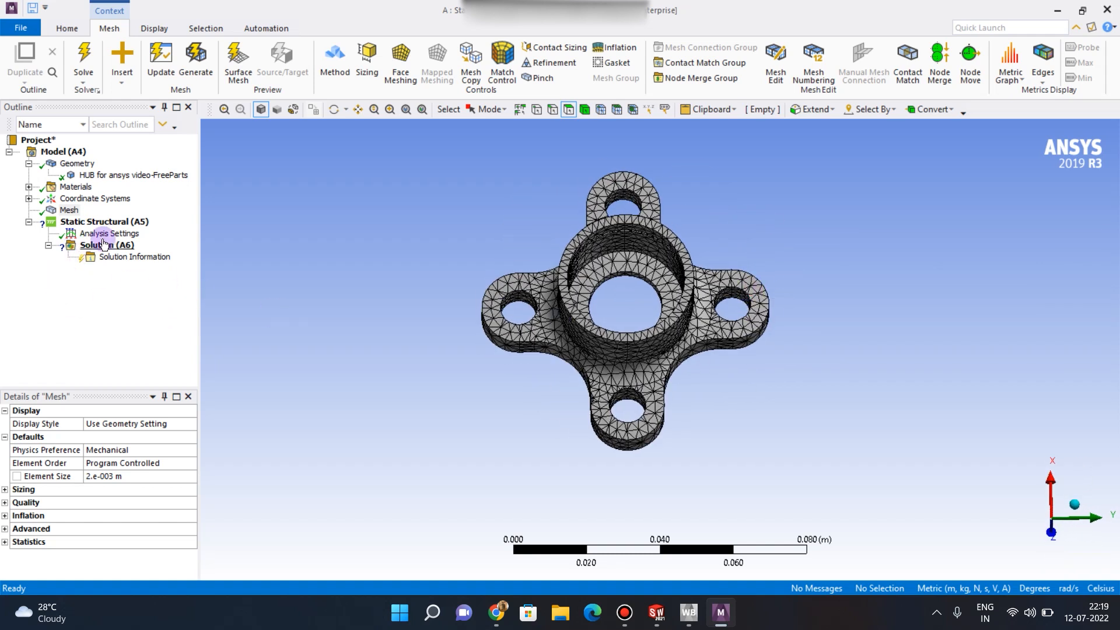
{"action": "middle_click_drag", "start_coordinate": [620, 357], "coordinate": [478, 374]}
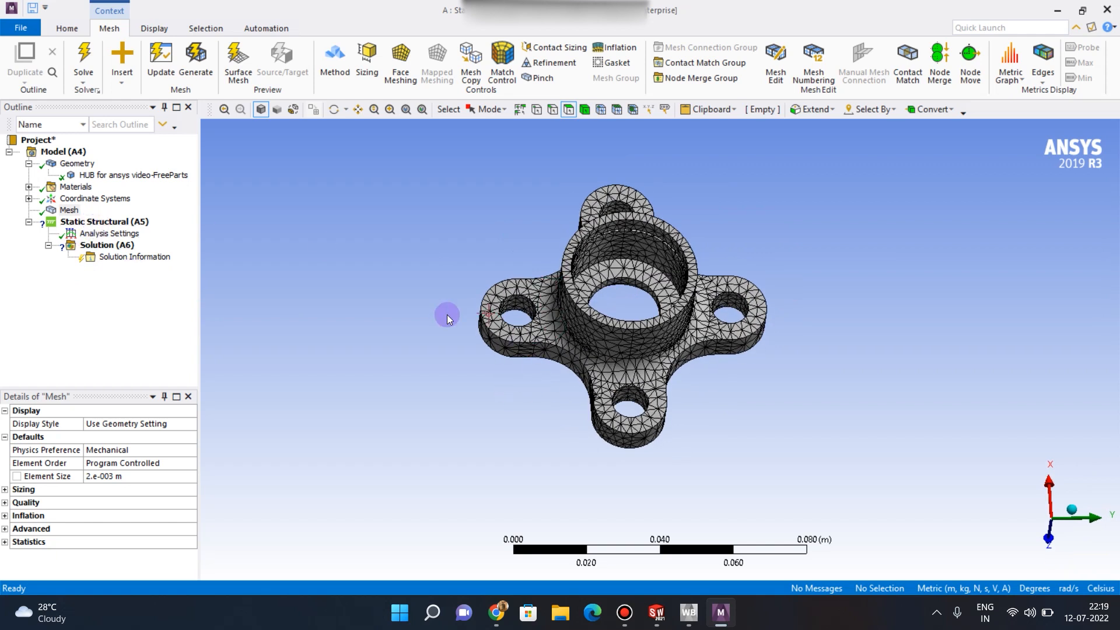
{"action": "middle_click_drag", "start_coordinate": [451, 366], "coordinate": [632, 245]}
{"action": "middle_click_drag", "start_coordinate": [500, 233], "coordinate": [312, 267]}
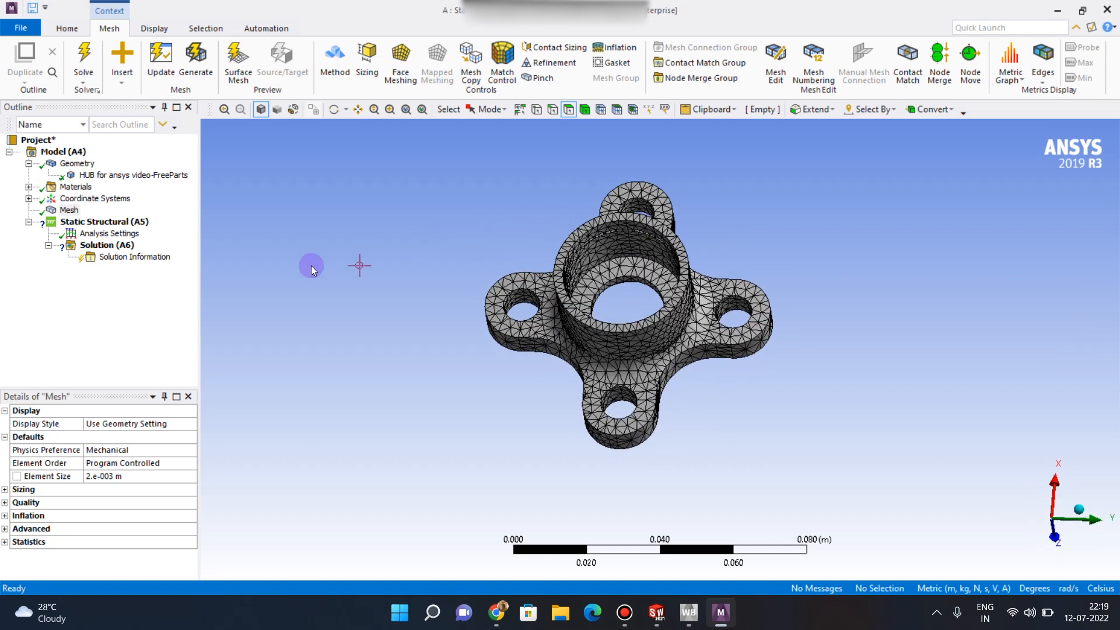
Insert a Fixed Support into the Static Structural analysis
{"action": "left_click", "coordinate": [98, 227]}
{"action": "right_click", "coordinate": [99, 223]}
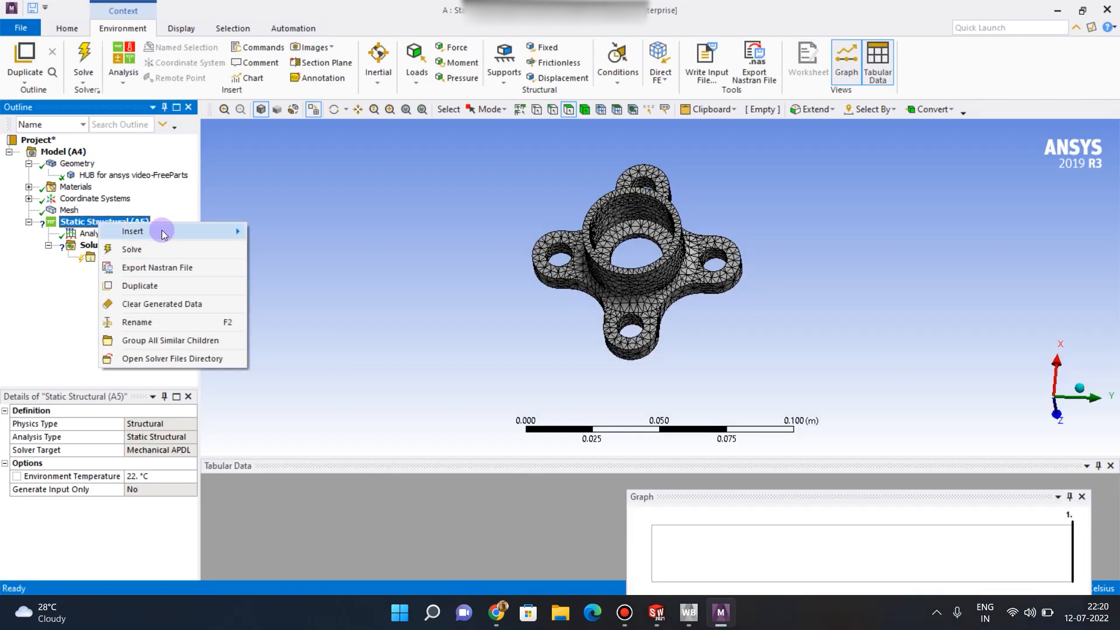
{"action": "mouse_move", "coordinate": [162, 234]}
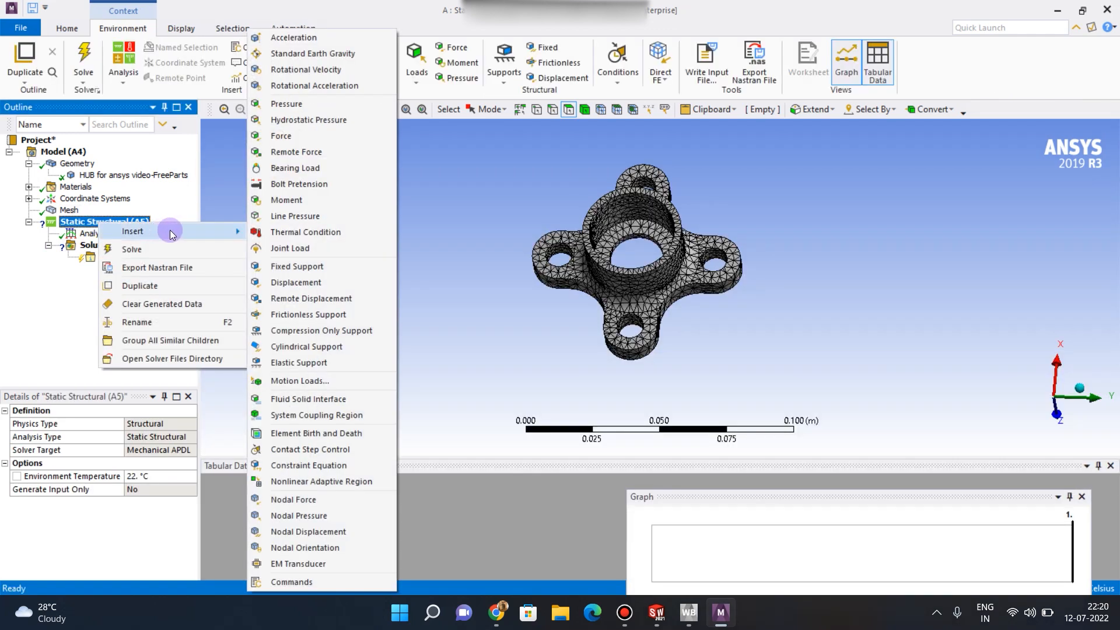
{"action": "left_click", "coordinate": [308, 267]}
{"action": "middle_click_drag", "start_coordinate": [477, 366], "coordinate": [608, 166]}
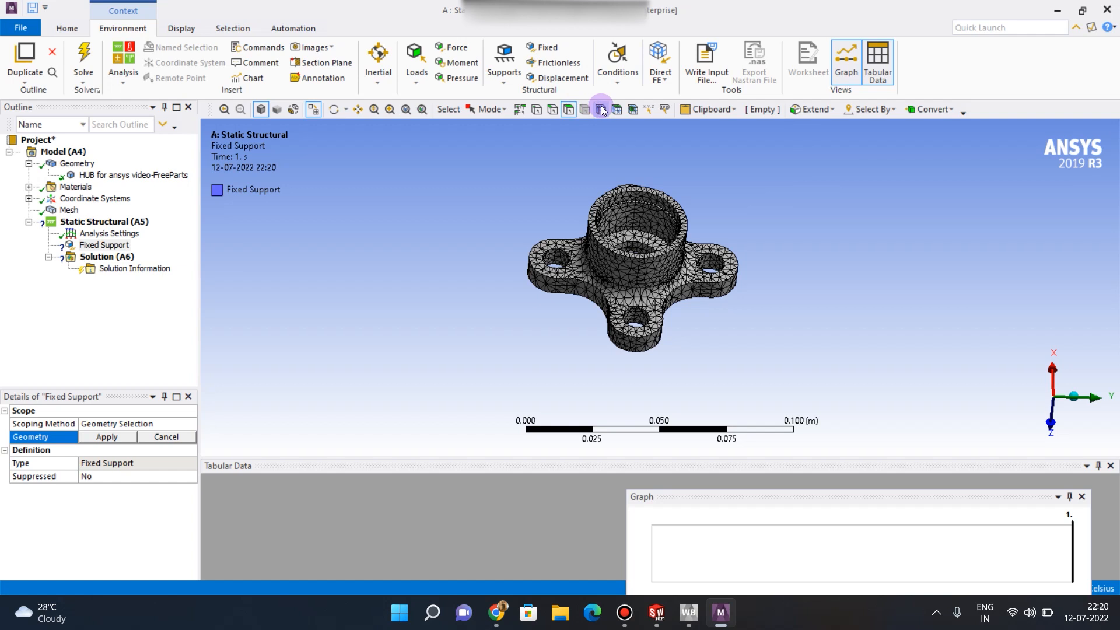
{"action": "mouse_move", "coordinate": [746, 204]}
{"action": "middle_mouse_down"}
{"action": "mouse_move", "coordinate": [723, 204]}
{"action": "mouse_move", "coordinate": [745, 243]}
{"action": "mouse_move", "coordinate": [727, 212]}
{"action": "middle_mouse_up"}
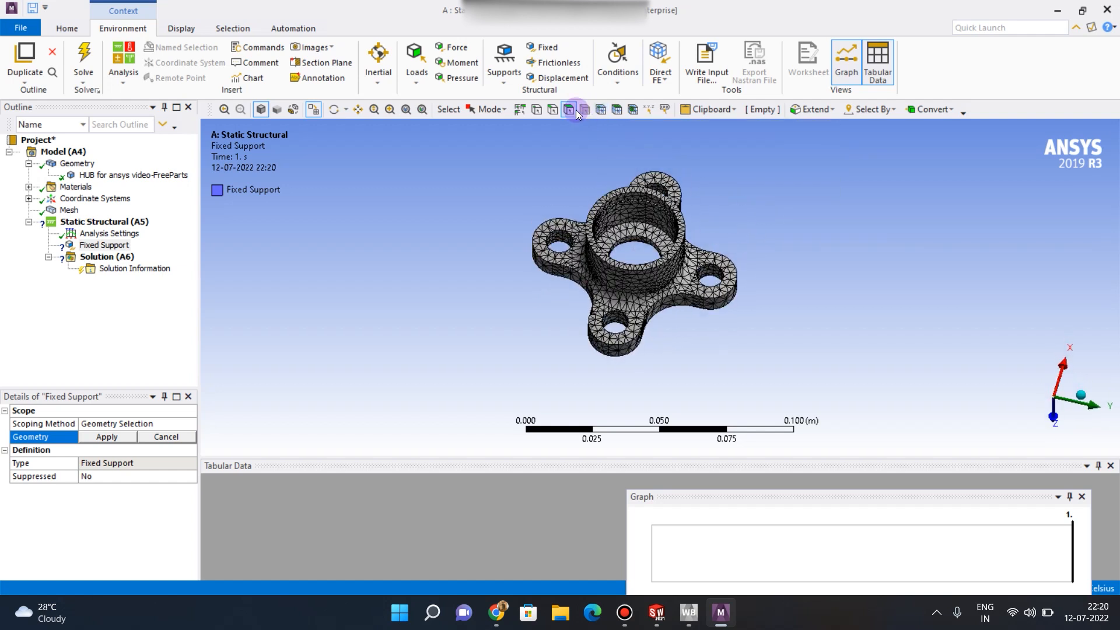
{"action": "mouse_move", "coordinate": [823, 259]}
{"action": "middle_mouse_down"}
{"action": "mouse_move", "coordinate": [850, 238]}
{"action": "mouse_move", "coordinate": [858, 283]}
{"action": "mouse_move", "coordinate": [835, 266]}
{"action": "mouse_move", "coordinate": [868, 245]}
{"action": "mouse_move", "coordinate": [940, 242]}
{"action": "mouse_move", "coordinate": [810, 250]}
{"action": "middle_mouse_up"}
Scope the Fixed Support to the two inner cylindrical faces of the hub's raised collar
{"action": "left_click", "coordinate": [671, 222]}
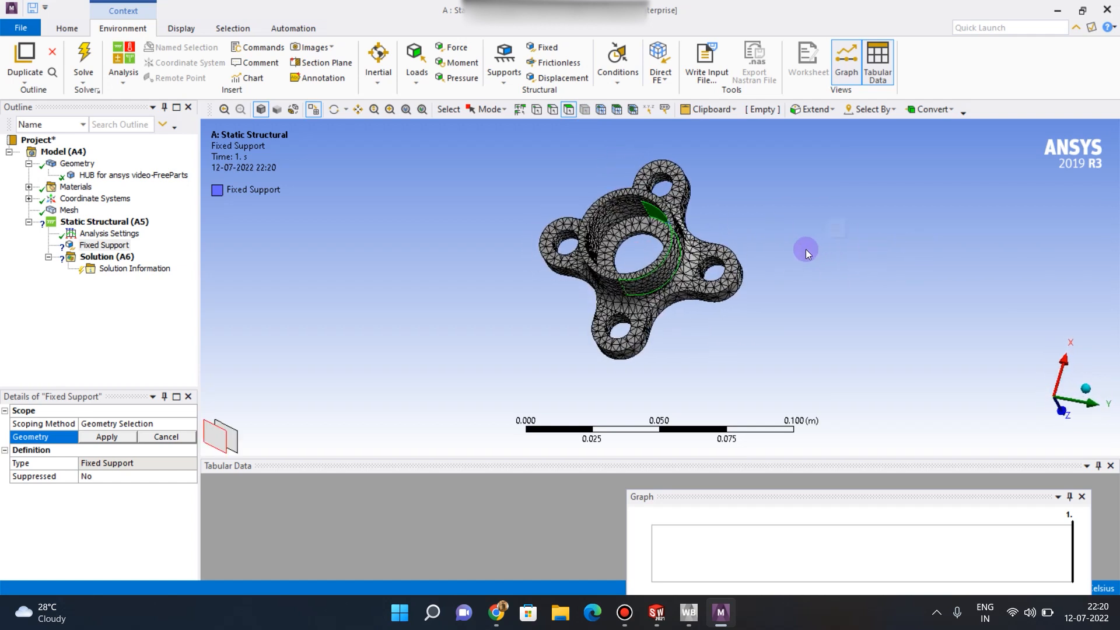
{"action": "left_click", "coordinate": [607, 218]}
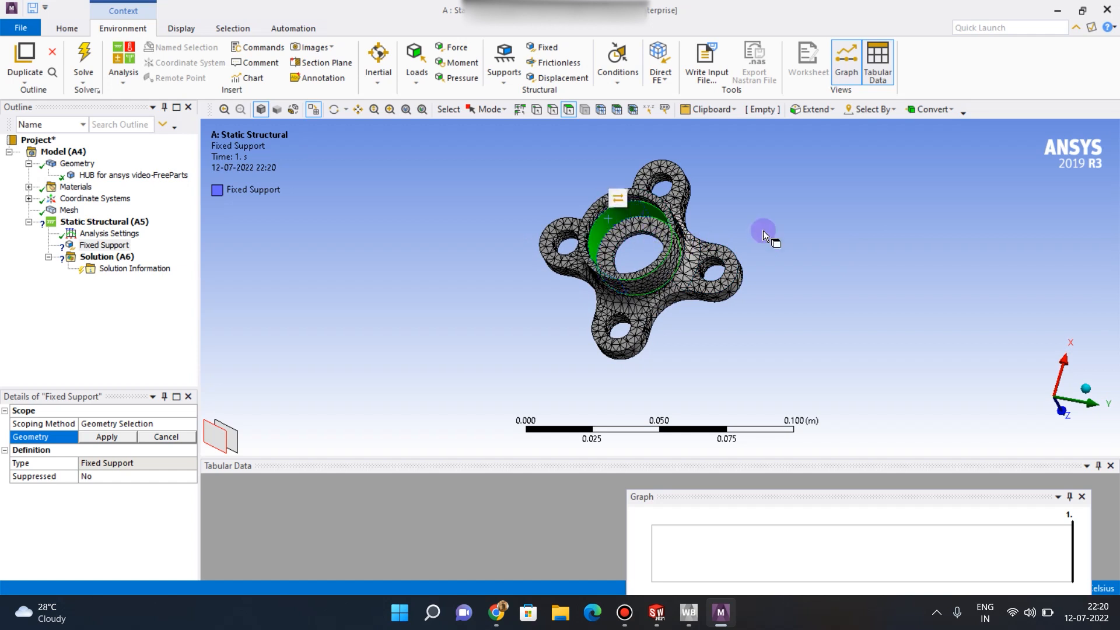
{"action": "middle_click_drag", "start_coordinate": [786, 326], "coordinate": [695, 293]}
{"action": "mouse_move", "coordinate": [792, 296]}
{"action": "middle_mouse_down"}
{"action": "mouse_move", "coordinate": [784, 264]}
{"action": "mouse_move", "coordinate": [781, 278]}
{"action": "middle_mouse_up"}
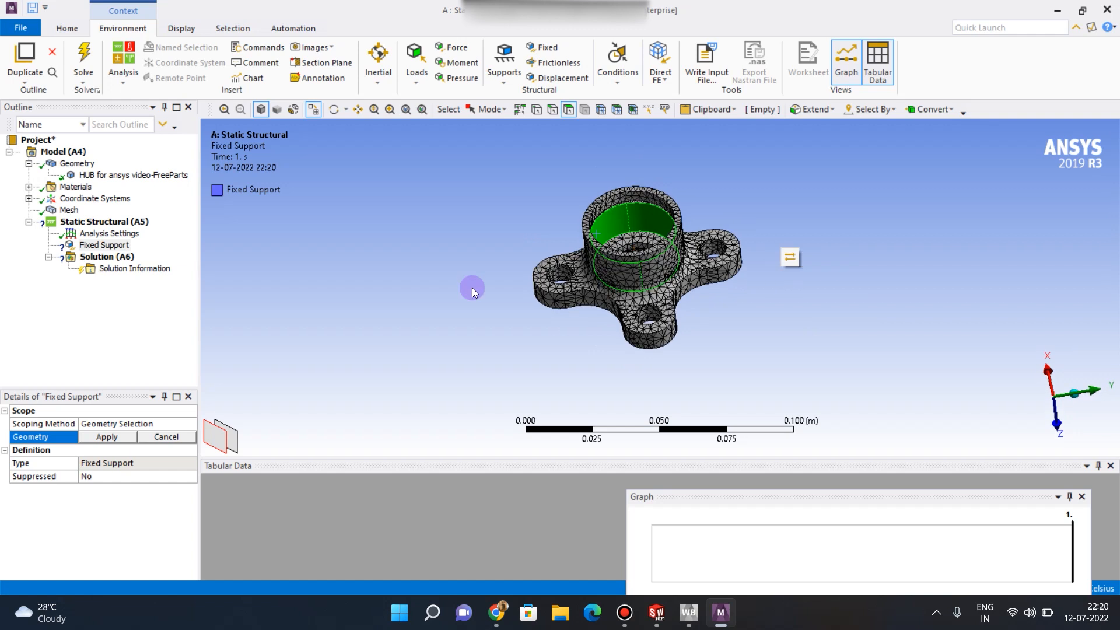
{"action": "left_click", "coordinate": [98, 436]}
{"action": "mouse_move", "coordinate": [487, 361]}
{"action": "middle_mouse_down"}
{"action": "mouse_move", "coordinate": [462, 280]}
{"action": "mouse_move", "coordinate": [483, 277]}
{"action": "mouse_move", "coordinate": [466, 242]}
{"action": "mouse_move", "coordinate": [470, 260]}
{"action": "mouse_move", "coordinate": [508, 255]}
{"action": "mouse_move", "coordinate": [453, 279]}
{"action": "mouse_move", "coordinate": [793, 201]}
{"action": "middle_mouse_up"}
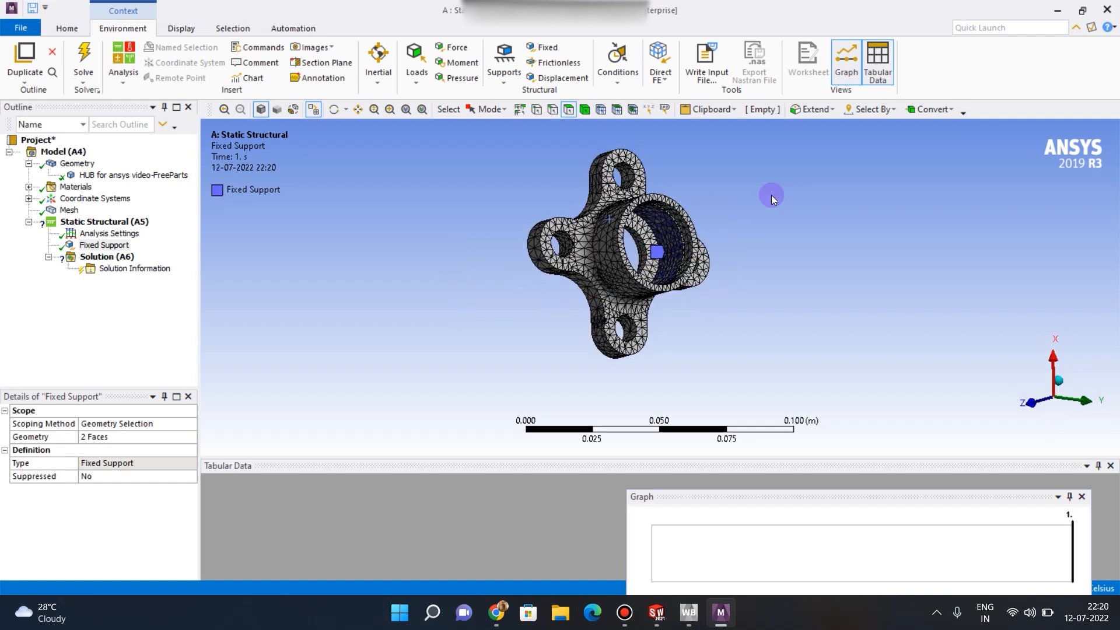
{"action": "middle_click_drag", "start_coordinate": [772, 247], "coordinate": [502, 229]}
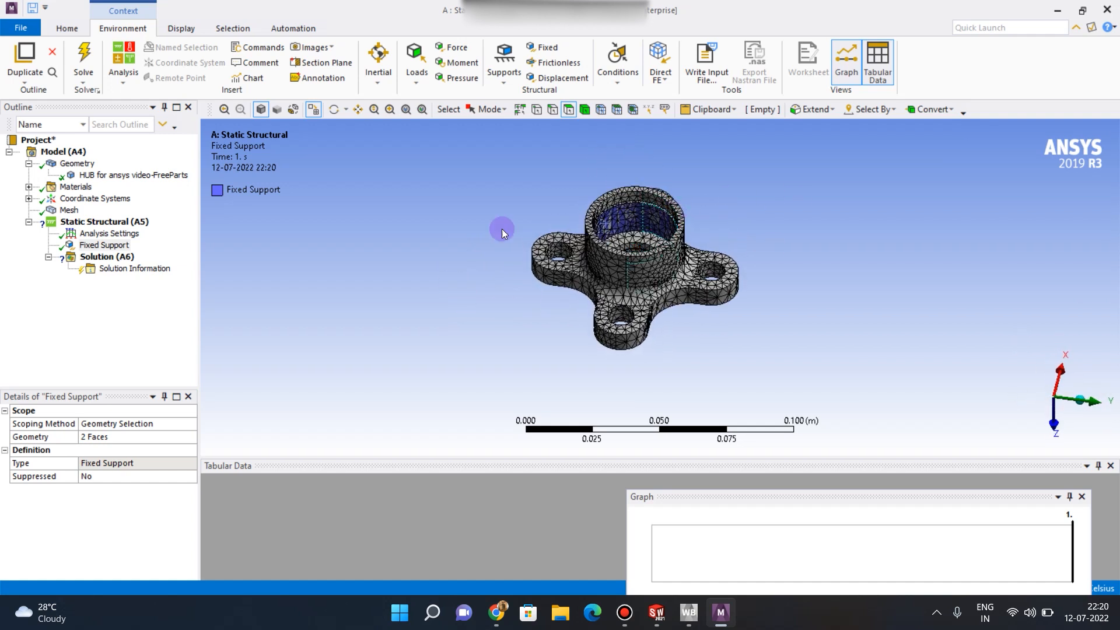
Switch to the Google Docs document and review the braking, bump and cornering force figures
{"action": "mouse_move", "coordinate": [495, 612]}
{"action": "left_click", "coordinate": [481, 583]}
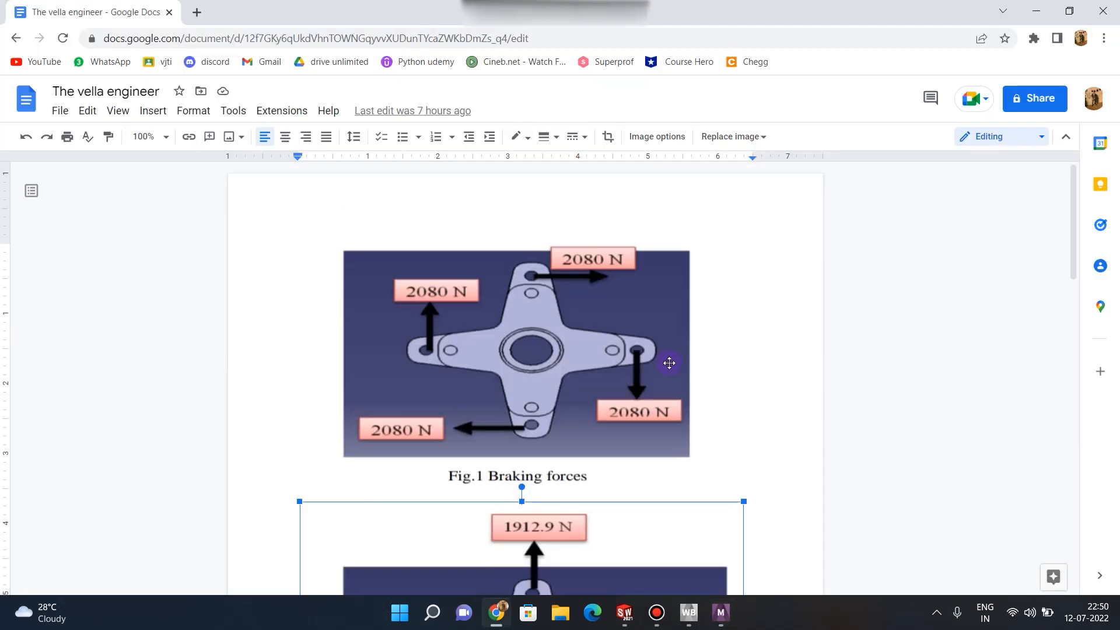
{"action": "scroll", "coordinate": [668, 363], "scroll_direction": "down", "scroll_amount": 6}
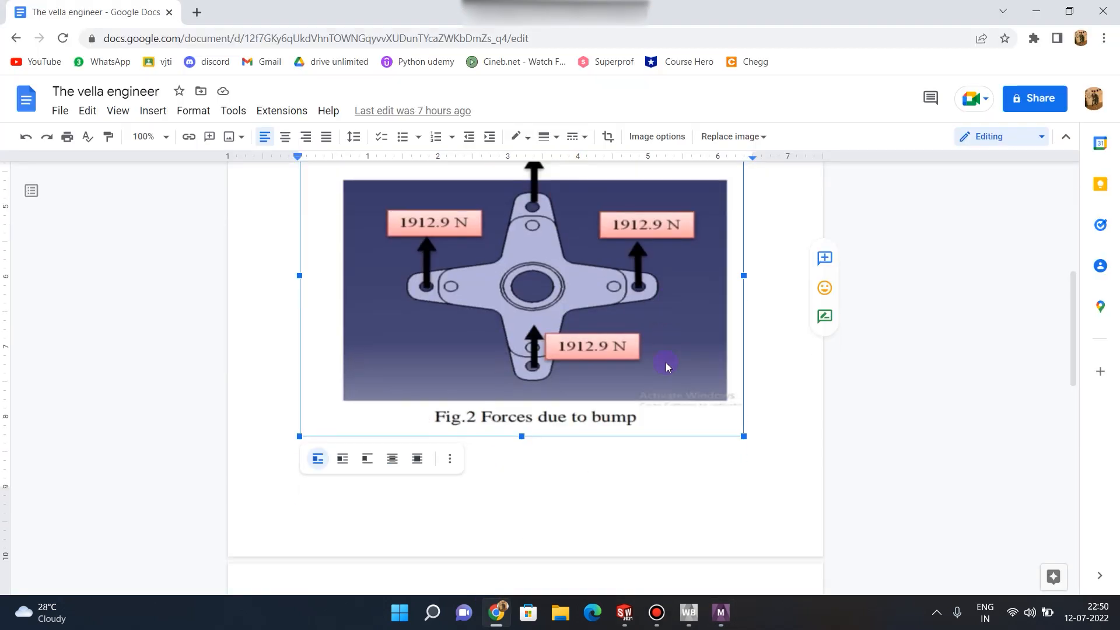
{"action": "scroll", "coordinate": [665, 362], "scroll_direction": "down", "scroll_amount": 5}
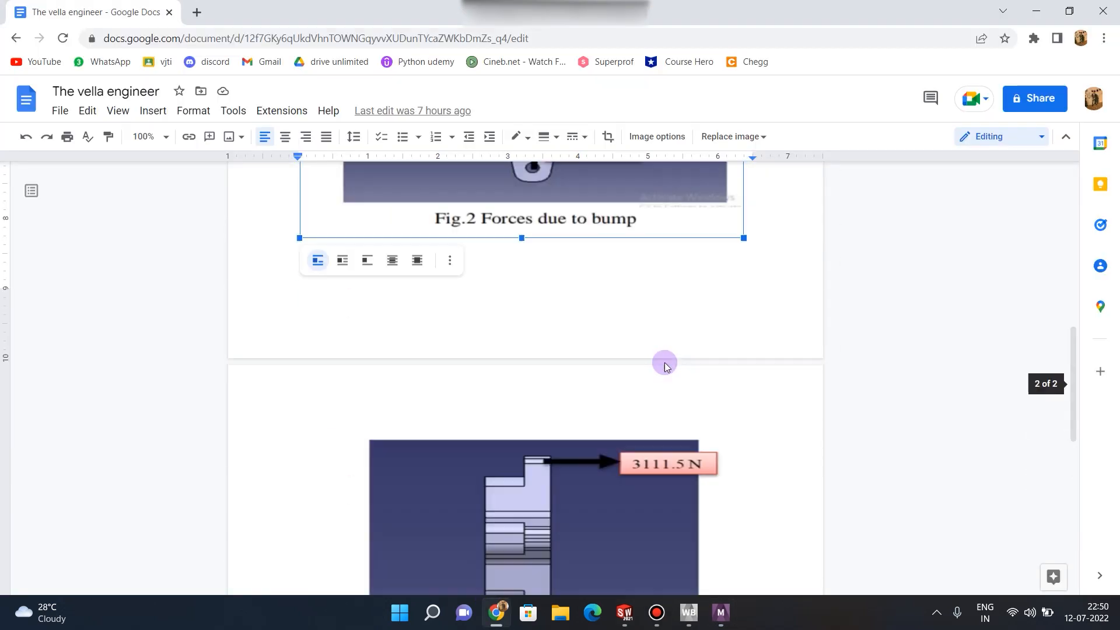
{"action": "scroll", "coordinate": [665, 362], "scroll_direction": "up", "scroll_amount": 11}
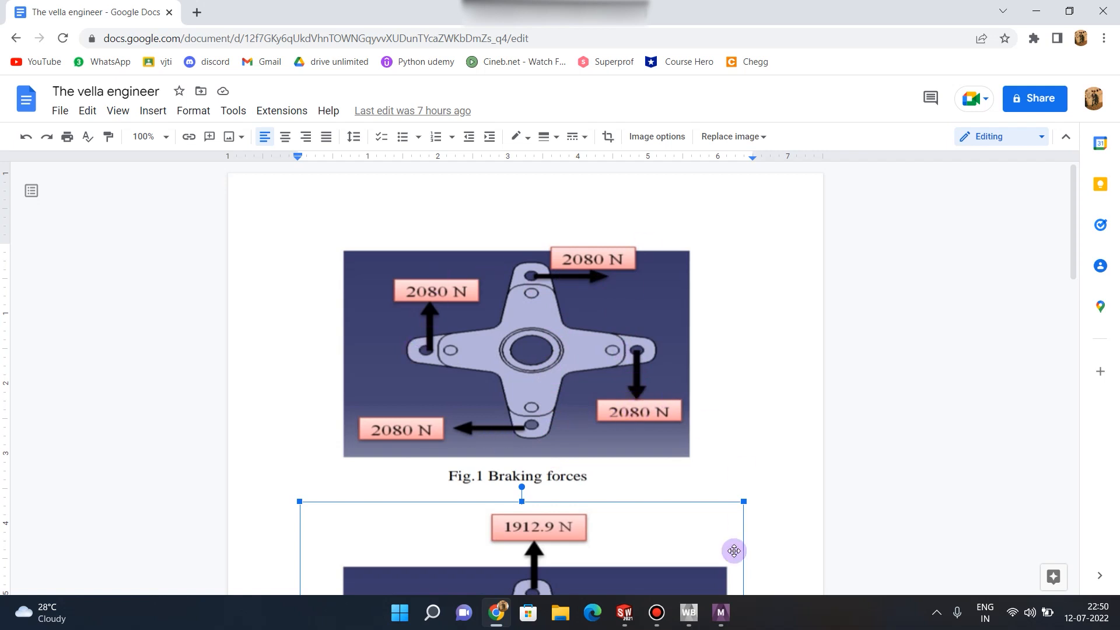
Switch to ANSYS Mechanical and insert a Force load into the Static Structural analysis
{"action": "mouse_move", "coordinate": [729, 622]}
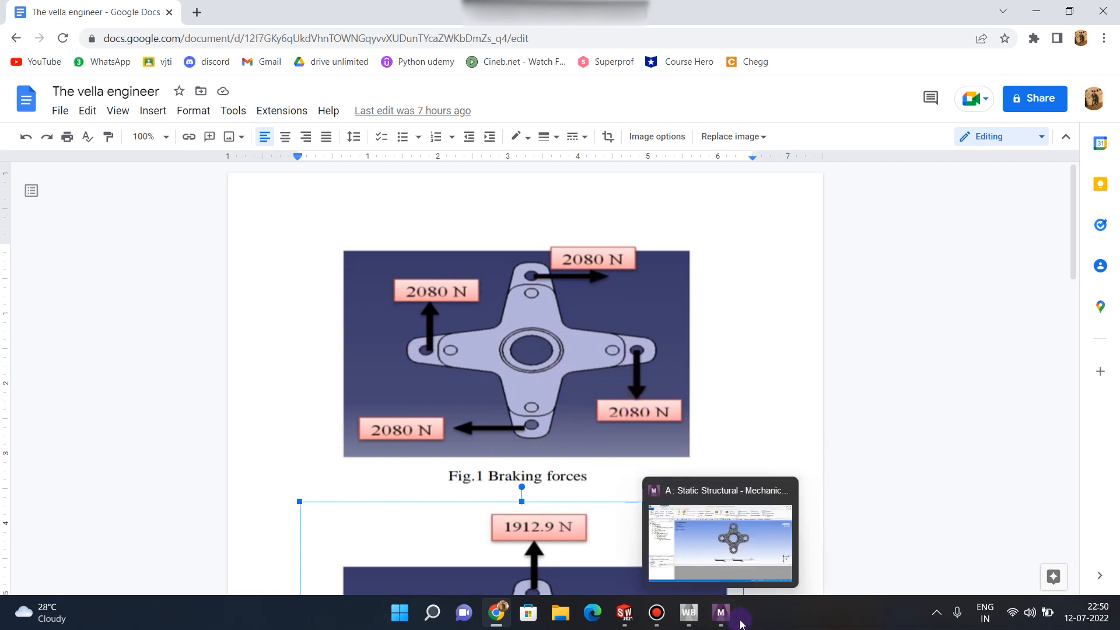
{"action": "left_click", "coordinate": [728, 619]}
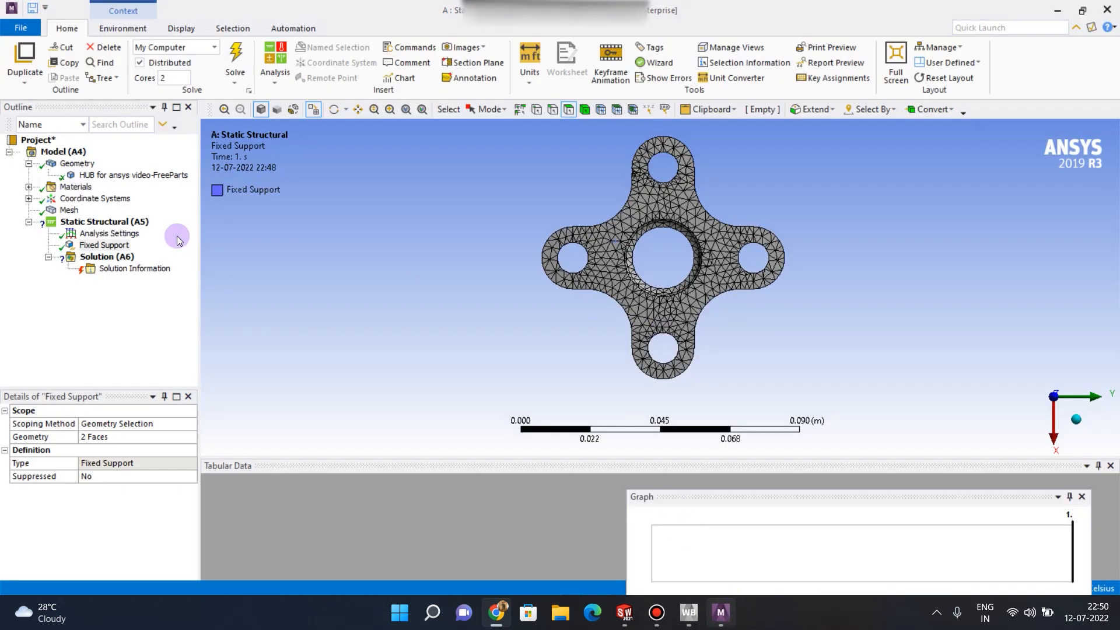
{"action": "right_click", "coordinate": [108, 224]}
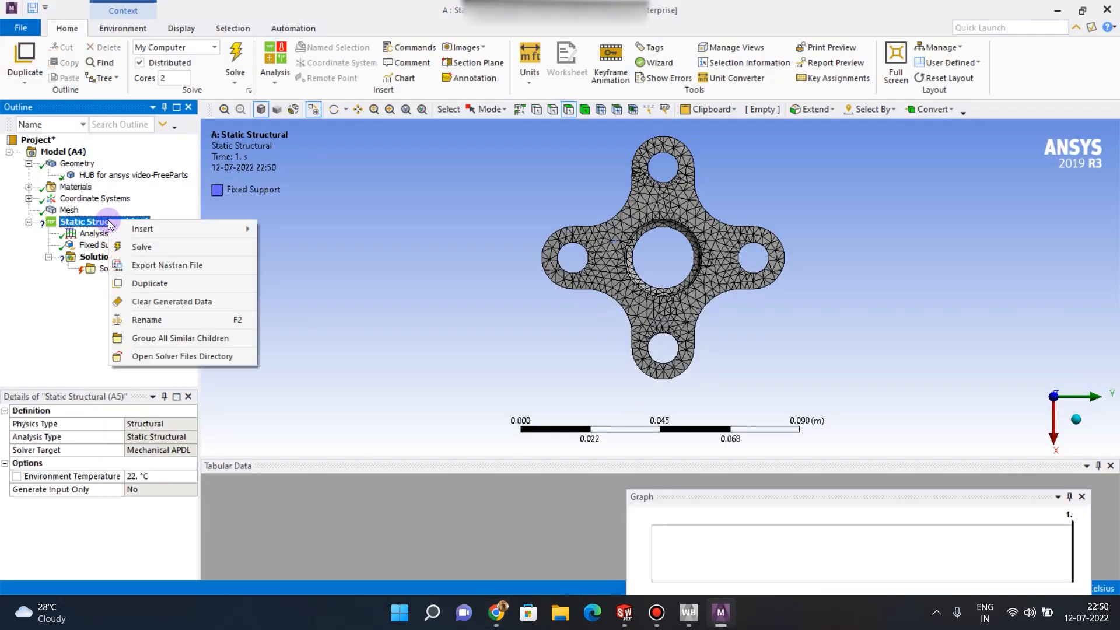
{"action": "mouse_move", "coordinate": [158, 229]}
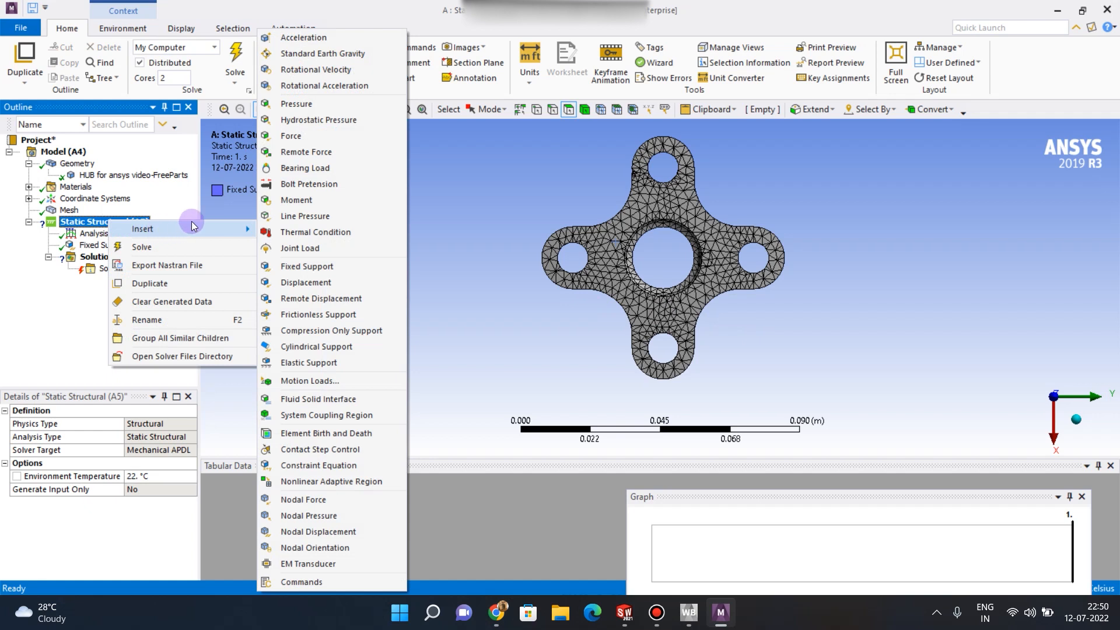
{"action": "left_click", "coordinate": [303, 136]}
{"action": "middle_click_drag", "start_coordinate": [540, 265], "coordinate": [620, 187]}
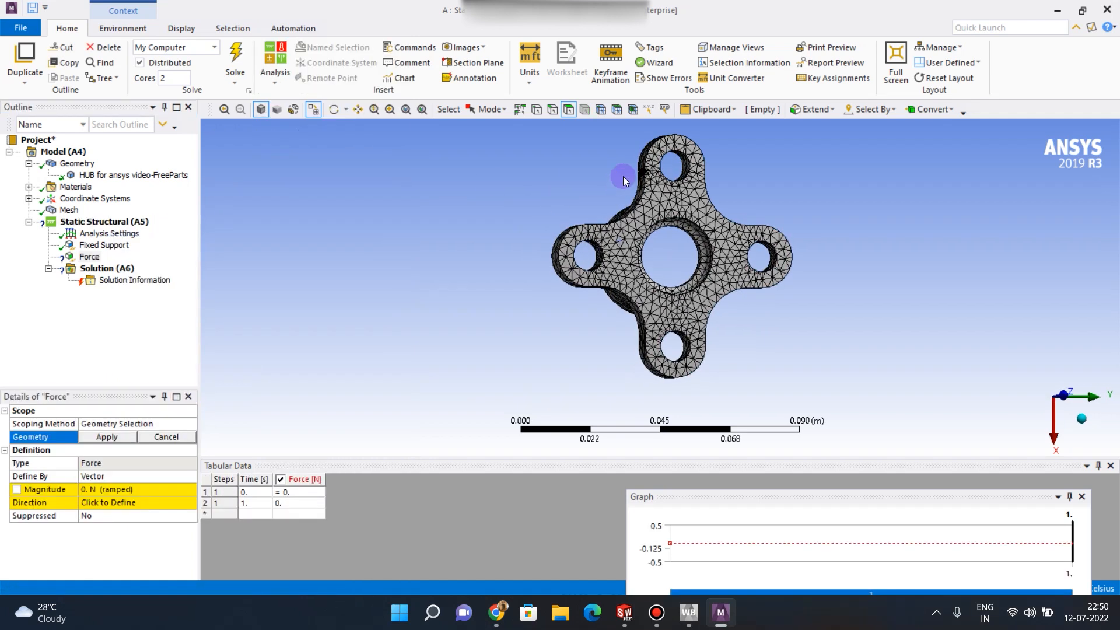
Select the two faces of the upper arm's bolt hole and define the force by Components
{"action": "left_click", "coordinate": [688, 167]}
{"action": "middle_click_drag", "start_coordinate": [832, 180], "coordinate": [640, 167]}
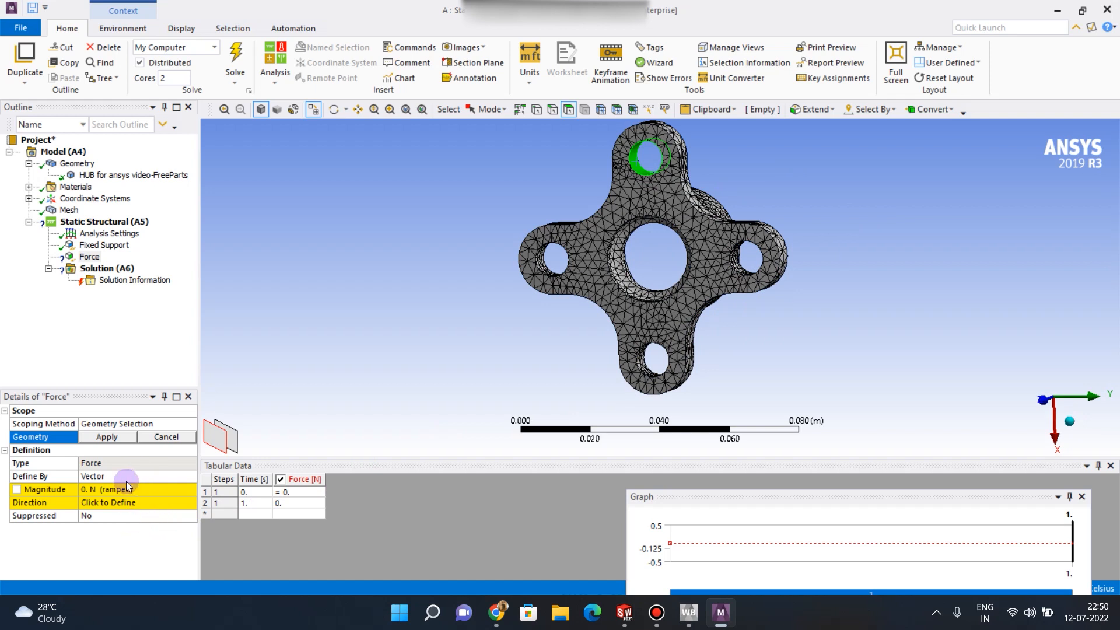
{"action": "left_click", "coordinate": [156, 475]}
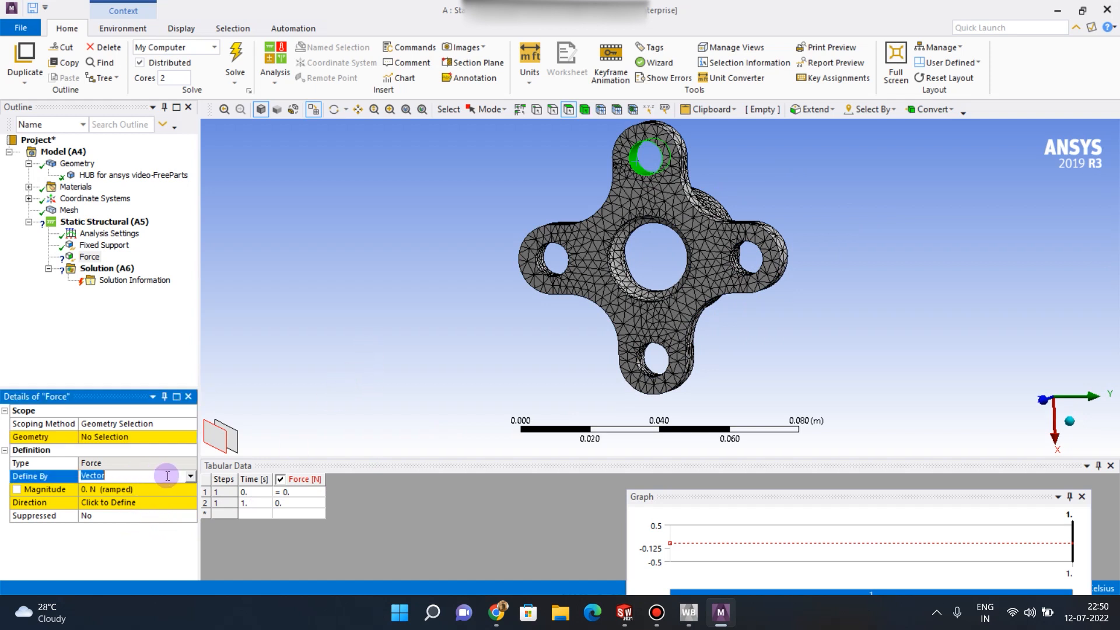
{"action": "left_click", "coordinate": [191, 477]}
{"action": "left_click", "coordinate": [177, 490]}
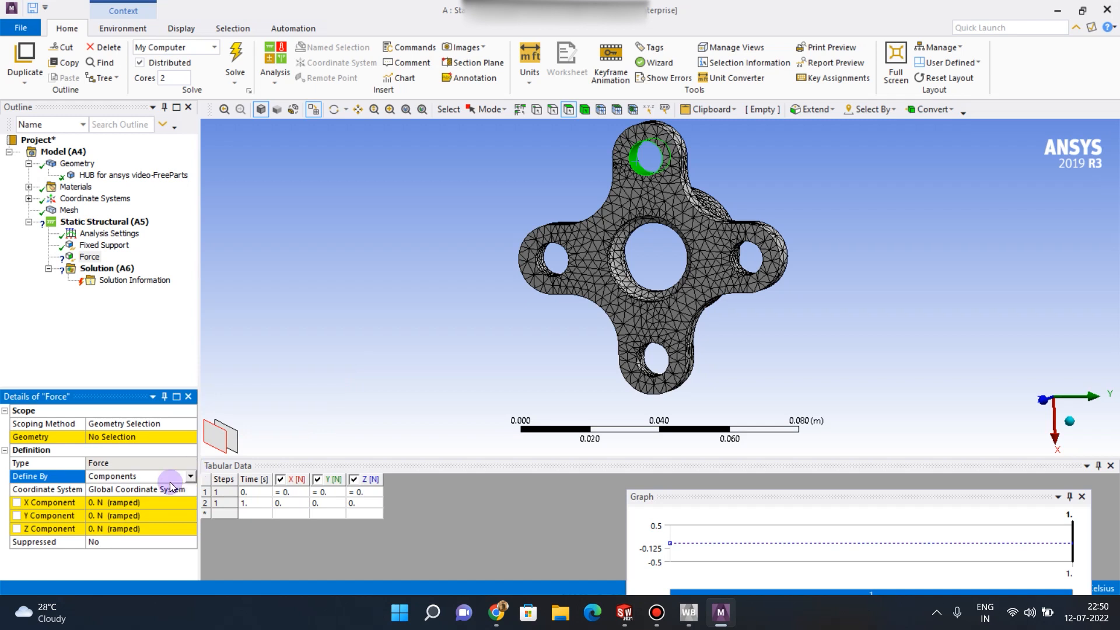
Switch to the Google Docs document to check the braking force directions, and return to ANSYS Mechanical
{"action": "middle_click_drag", "start_coordinate": [885, 295], "coordinate": [921, 294]}
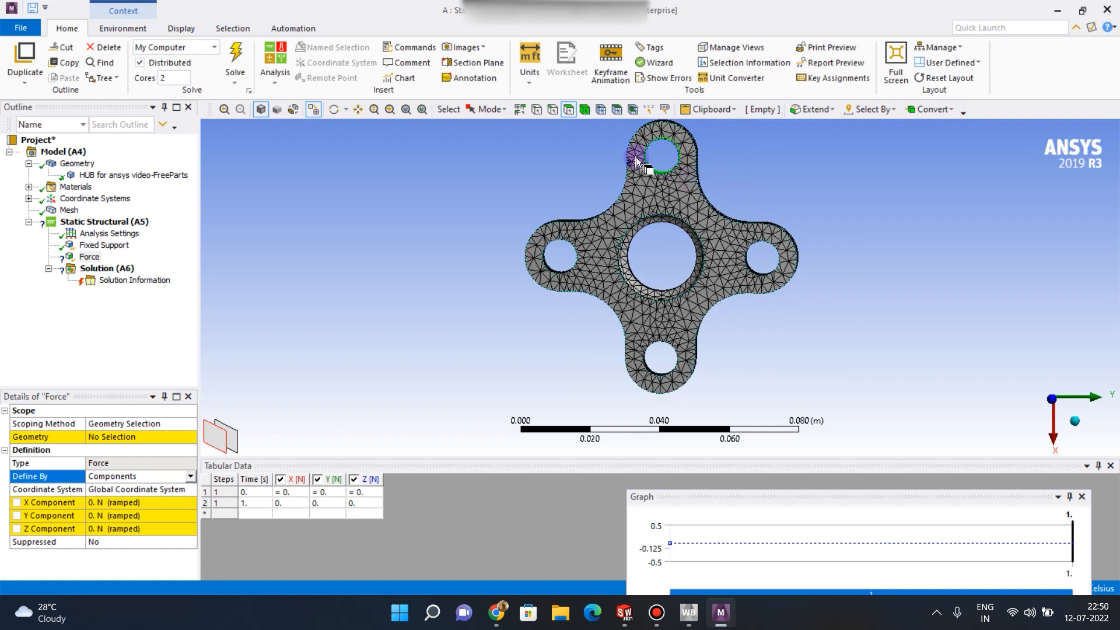
{"action": "left_click", "coordinate": [500, 614]}
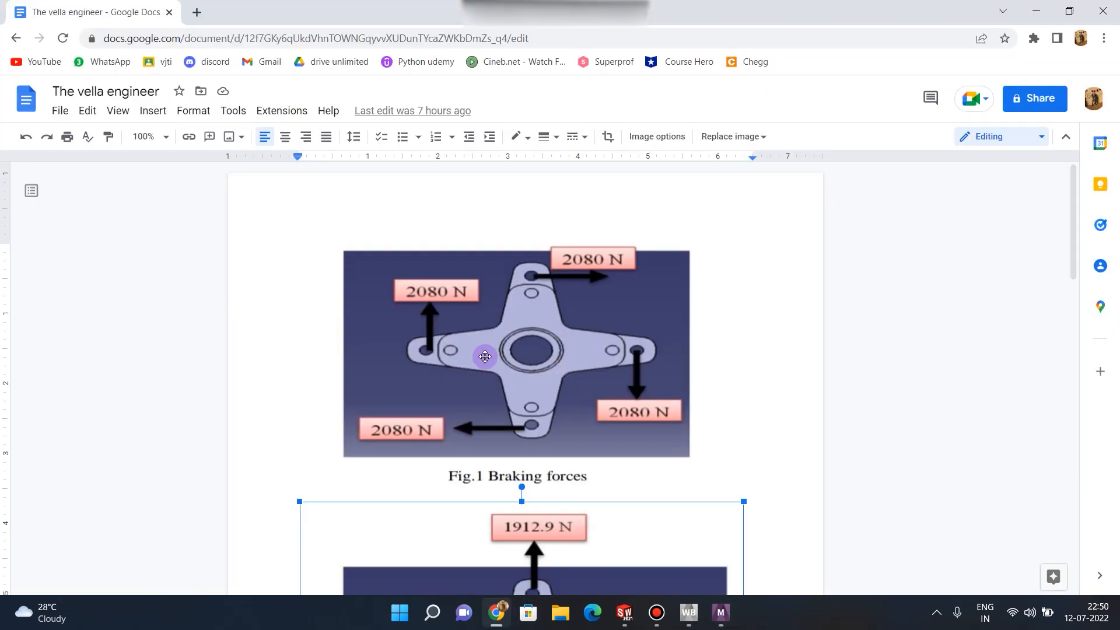
{"action": "left_click", "coordinate": [721, 613]}
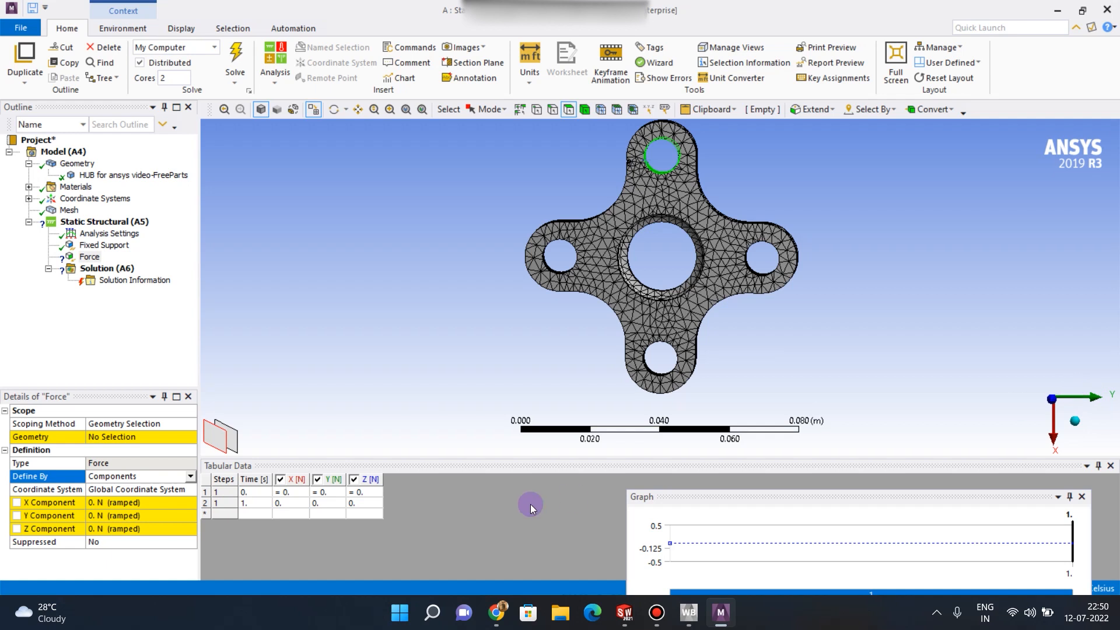
Set the force's Y Component to 2080 N and scope it to the selected faces of the upper bolt hole
{"action": "left_click", "coordinate": [111, 514]}
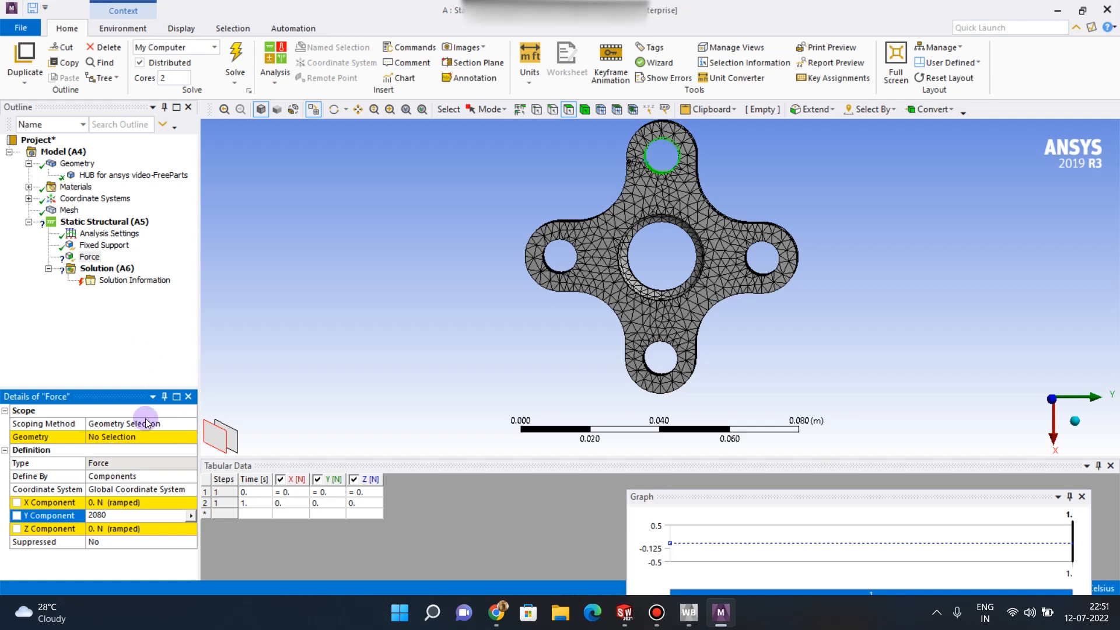
{"action": "left_click", "coordinate": [110, 437]}
{"action": "left_click", "coordinate": [112, 437]}
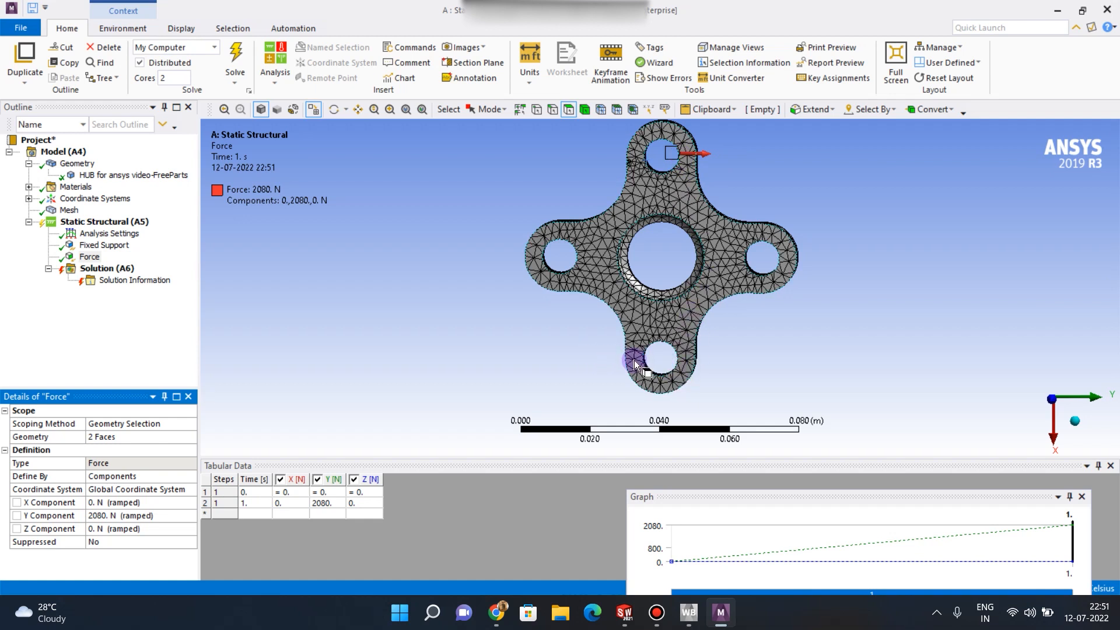
Duplicate the upper hole's force and set the copy's Y Component to -2080 N
{"action": "right_click", "coordinate": [84, 258]}
{"action": "left_click", "coordinate": [120, 316]}
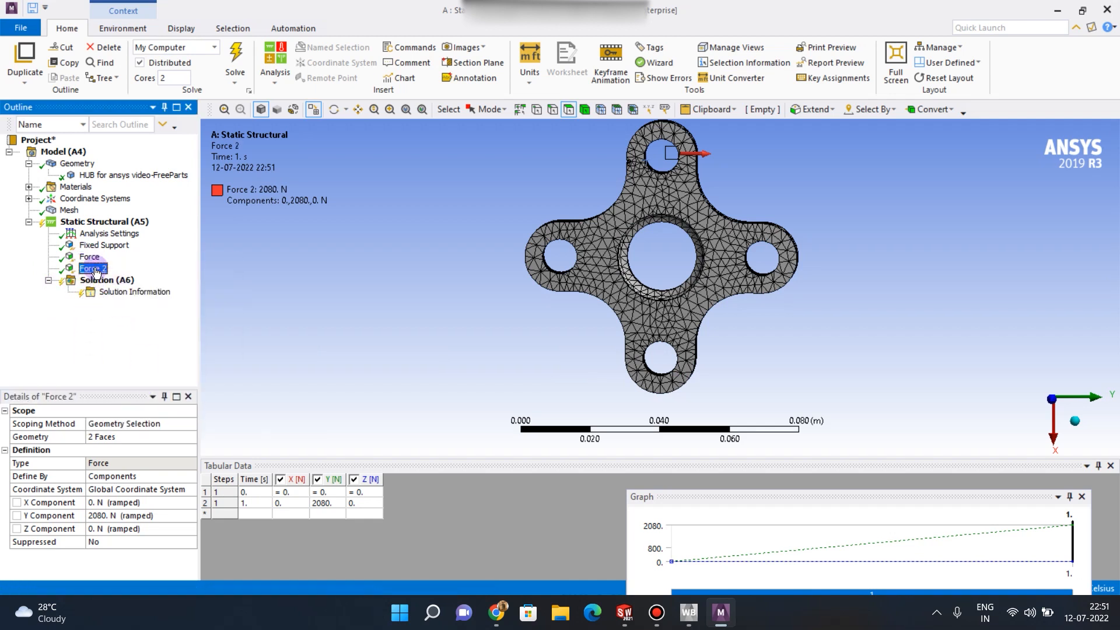
{"action": "left_click", "coordinate": [93, 515]}
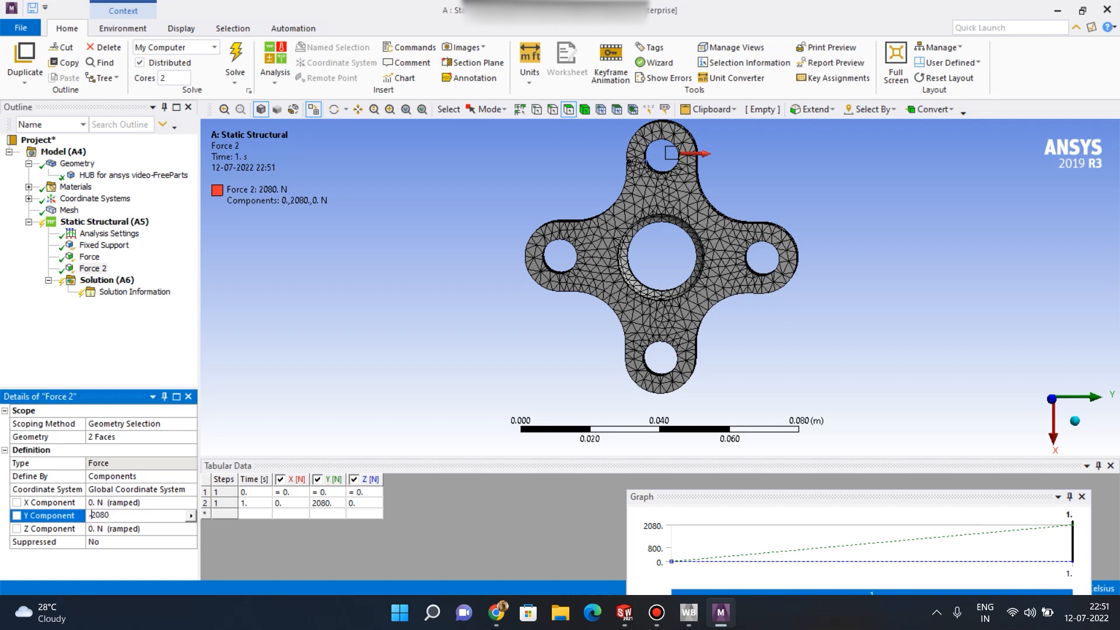
Rescope the duplicated force to the two cylindrical faces of the lower arm's bolt hole
{"action": "left_click", "coordinate": [115, 437]}
{"action": "middle_click_drag", "start_coordinate": [582, 394], "coordinate": [746, 246]}
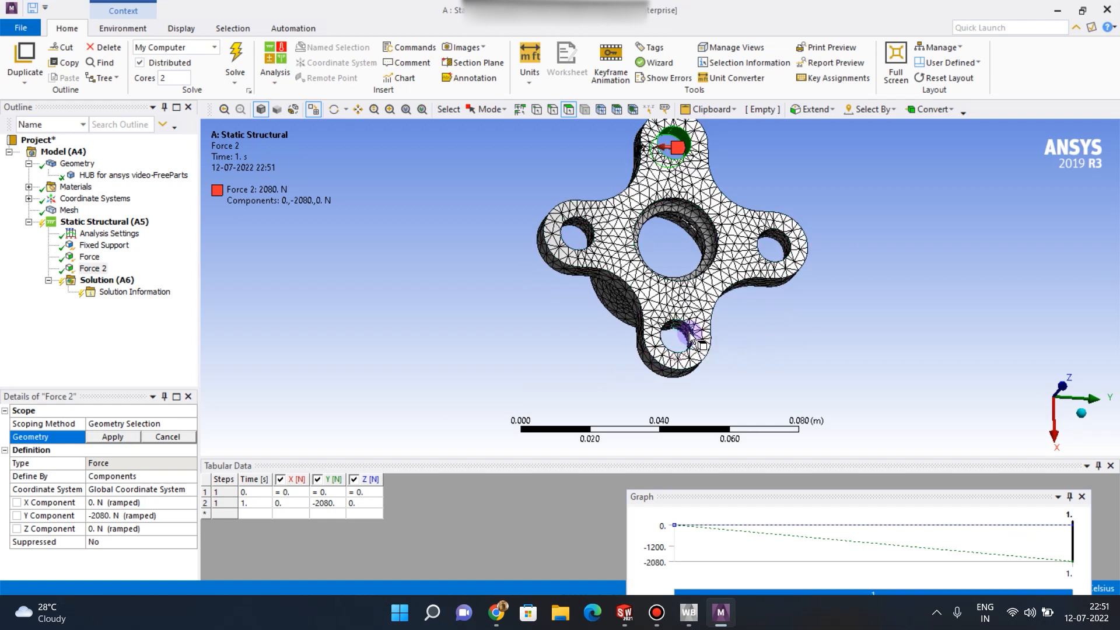
{"action": "middle_click_drag", "start_coordinate": [814, 319], "coordinate": [635, 346]}
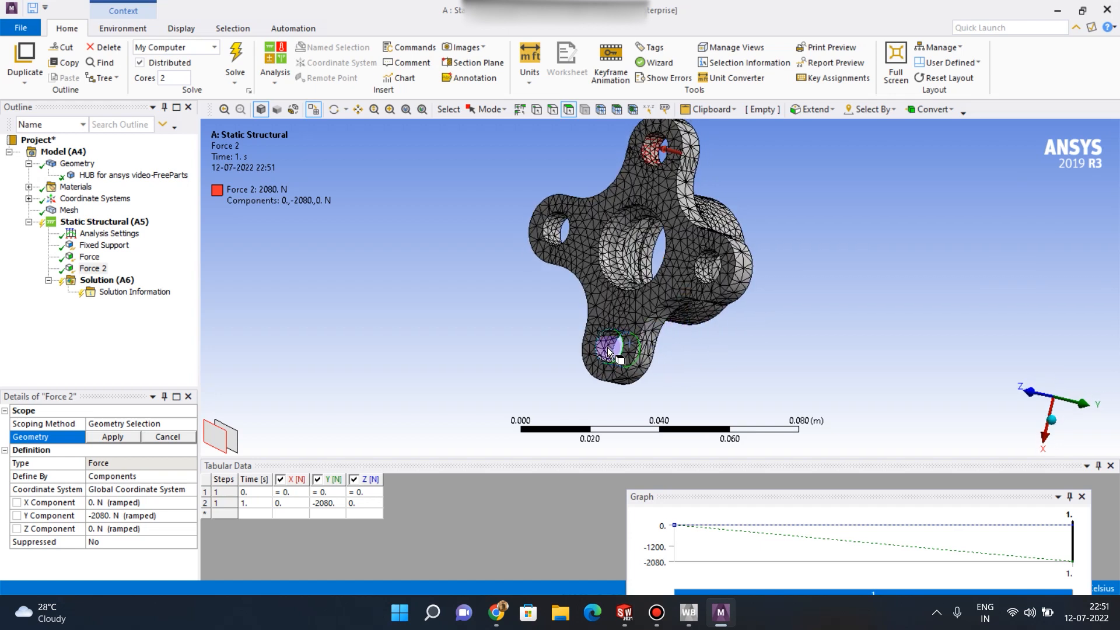
{"action": "middle_click_drag", "start_coordinate": [478, 309], "coordinate": [587, 344]}
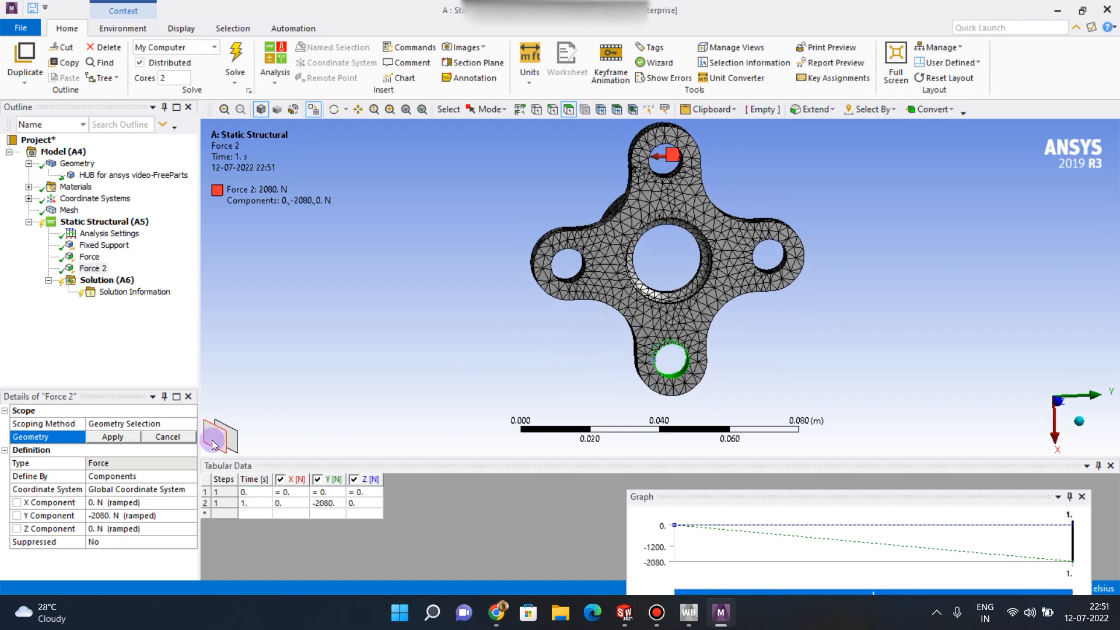
{"action": "left_click", "coordinate": [118, 438]}
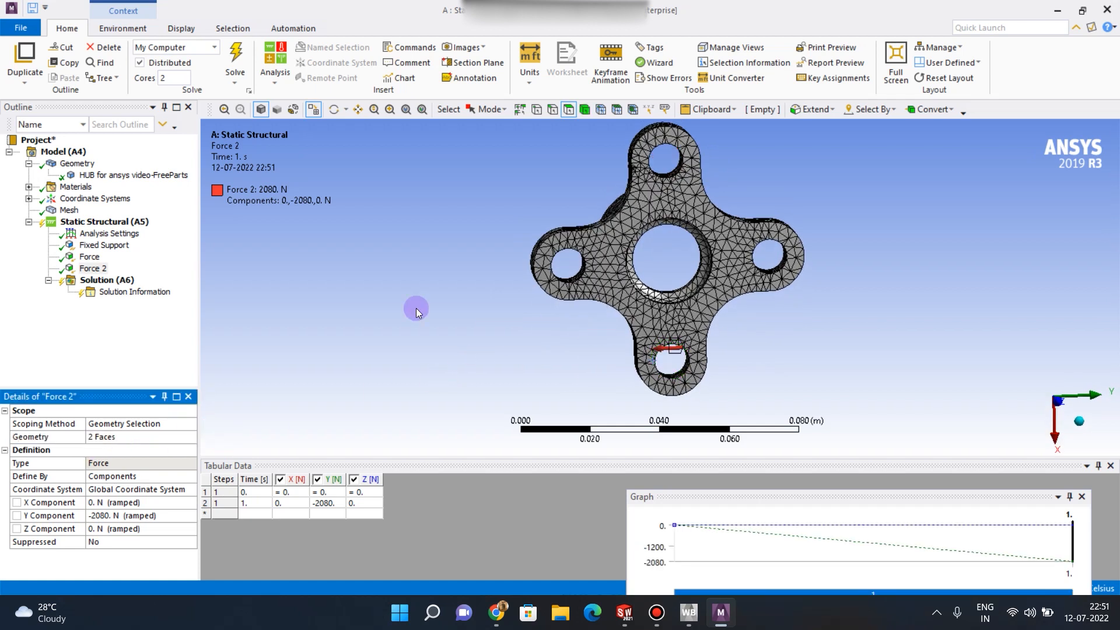
Insert a third Force, select the two faces of the +Y arm's bolt hole, and define the force by Components
{"action": "right_click", "coordinate": [106, 222]}
{"action": "mouse_move", "coordinate": [172, 227]}
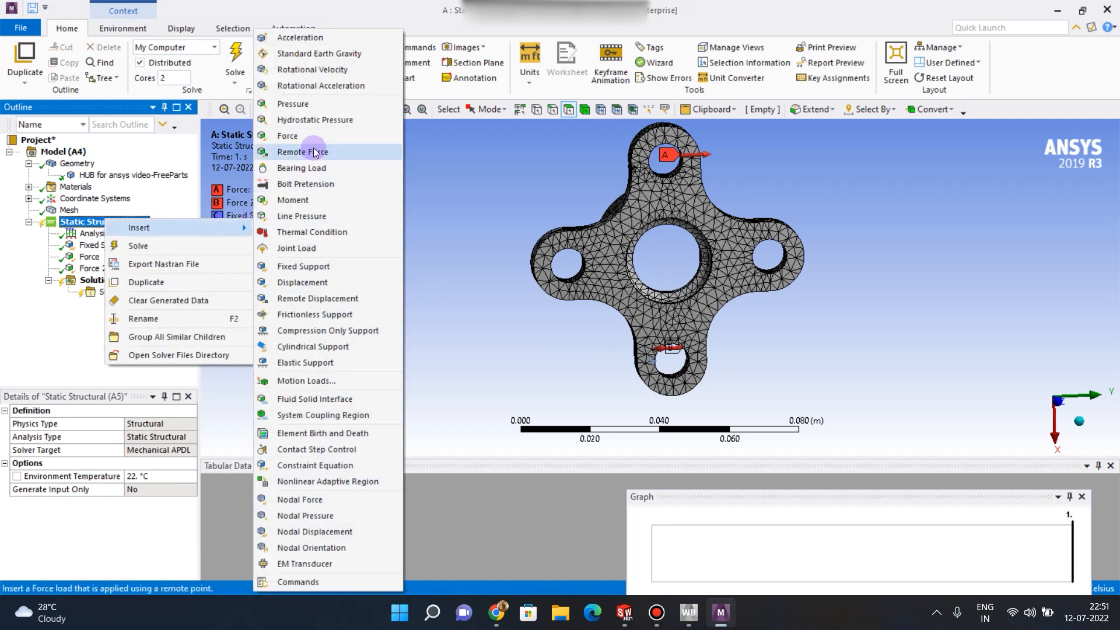
{"action": "left_click", "coordinate": [286, 136]}
{"action": "middle_click_drag", "start_coordinate": [750, 313], "coordinate": [785, 256]}
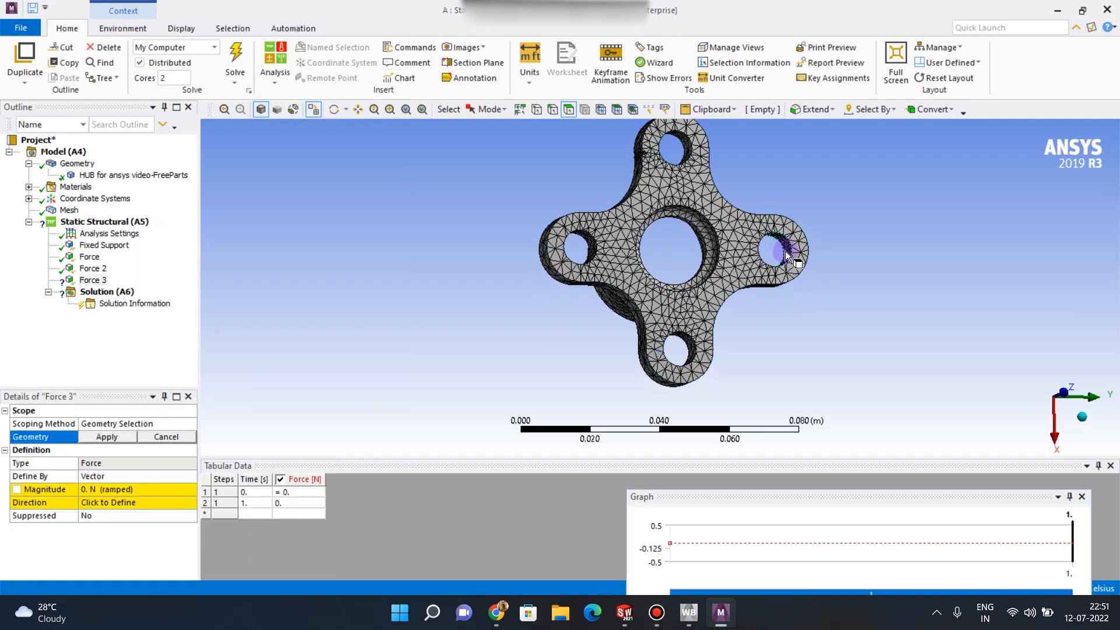
{"action": "left_click", "coordinate": [780, 252]}
{"action": "middle_click_drag", "start_coordinate": [858, 245], "coordinate": [782, 323]}
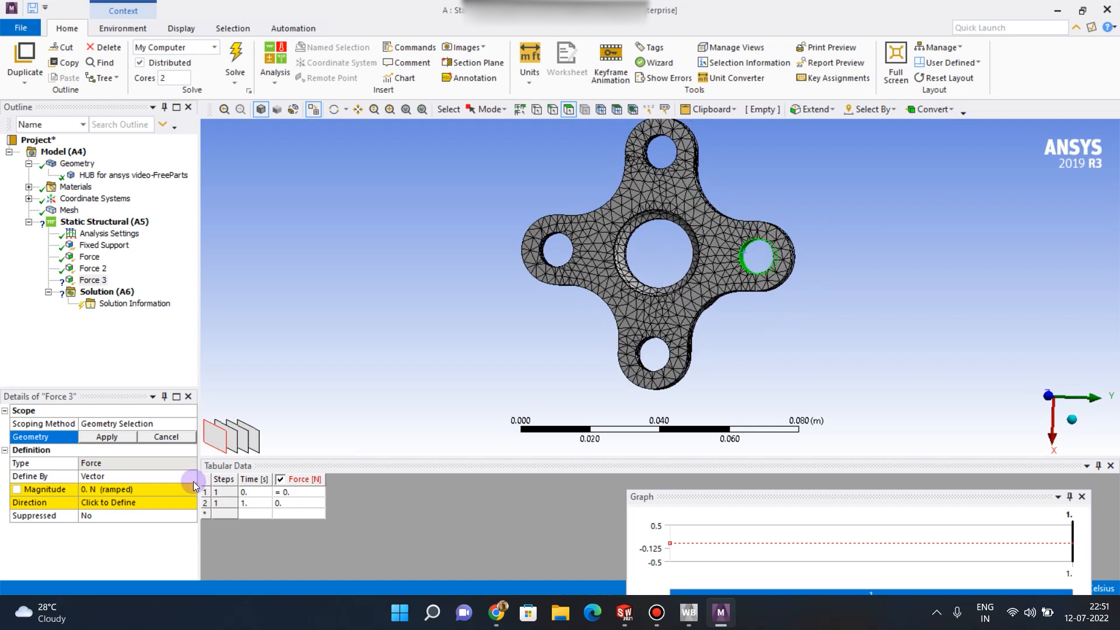
{"action": "left_click", "coordinate": [140, 476]}
{"action": "left_click", "coordinate": [187, 476]}
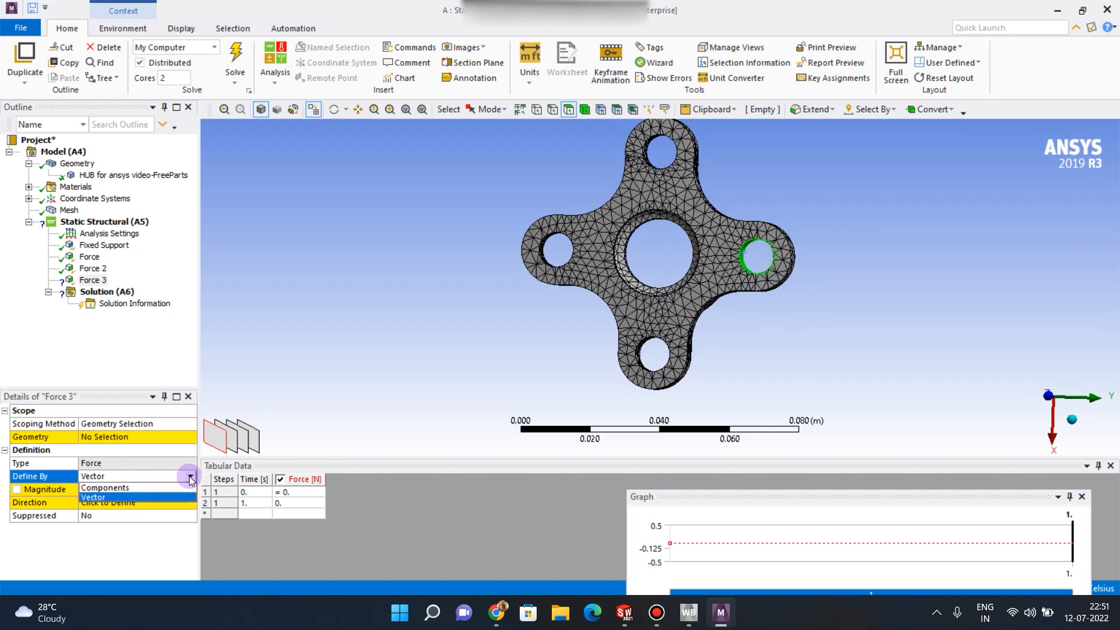
{"action": "left_click", "coordinate": [180, 487]}
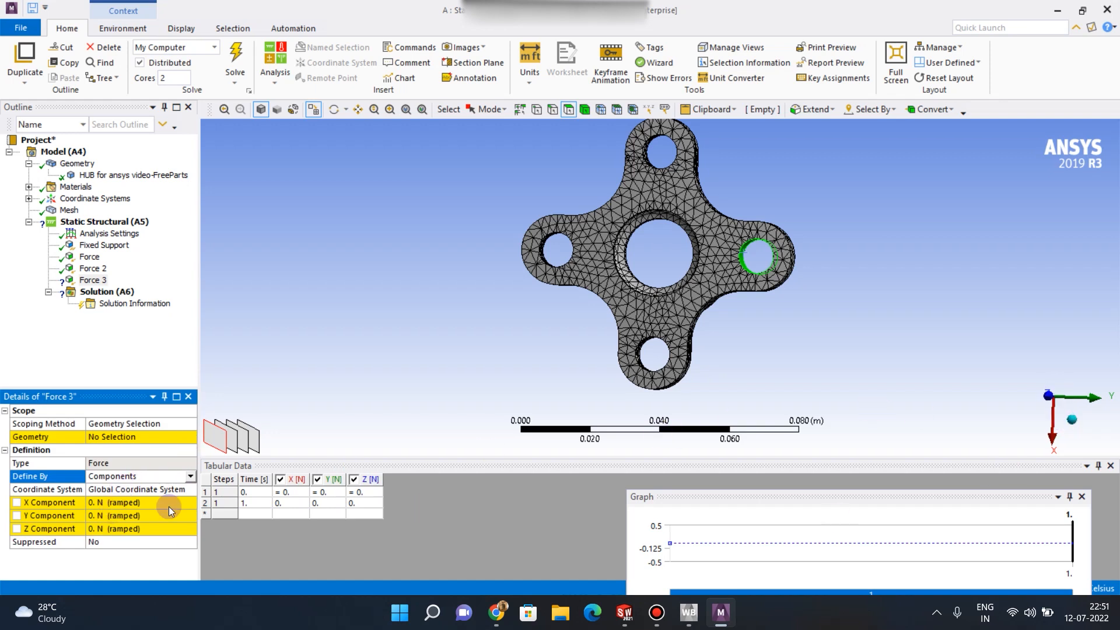
Set the third force's X Component to 2080 N and scope it to the selected faces of the +Y bolt hole
{"action": "left_click", "coordinate": [117, 501]}
{"action": "type", "text": "2080"}
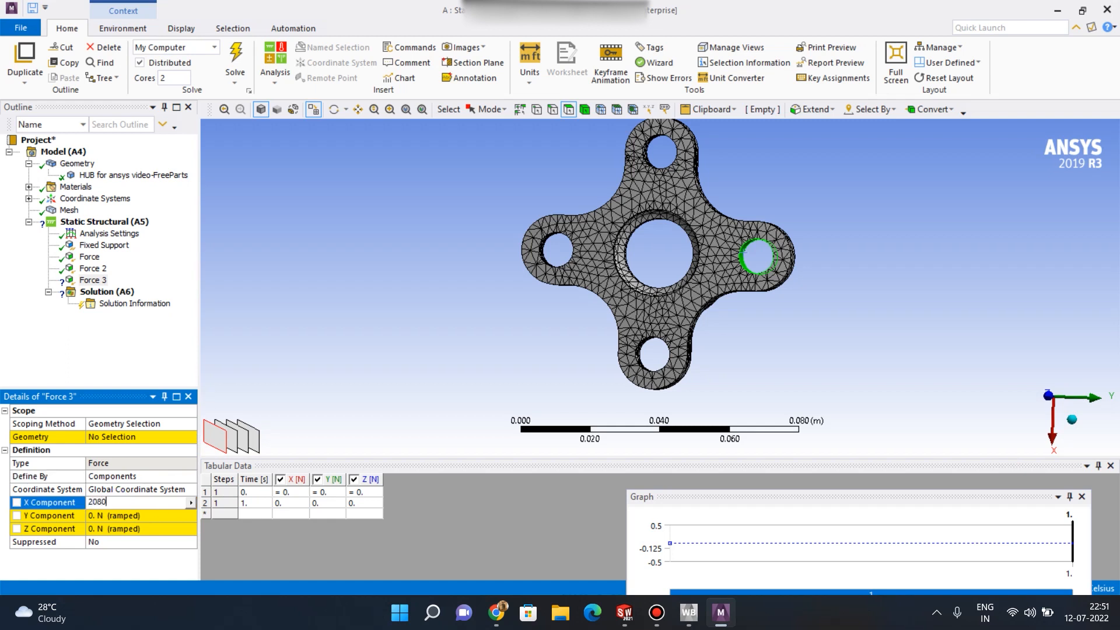
{"action": "key", "text": "Return"}
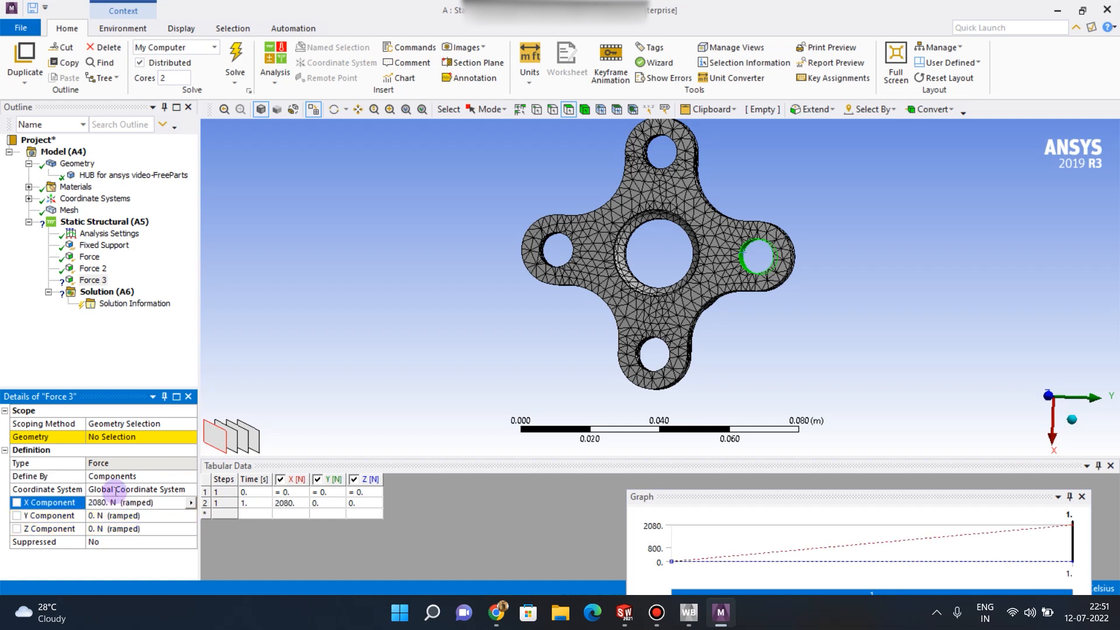
{"action": "left_click", "coordinate": [114, 437]}
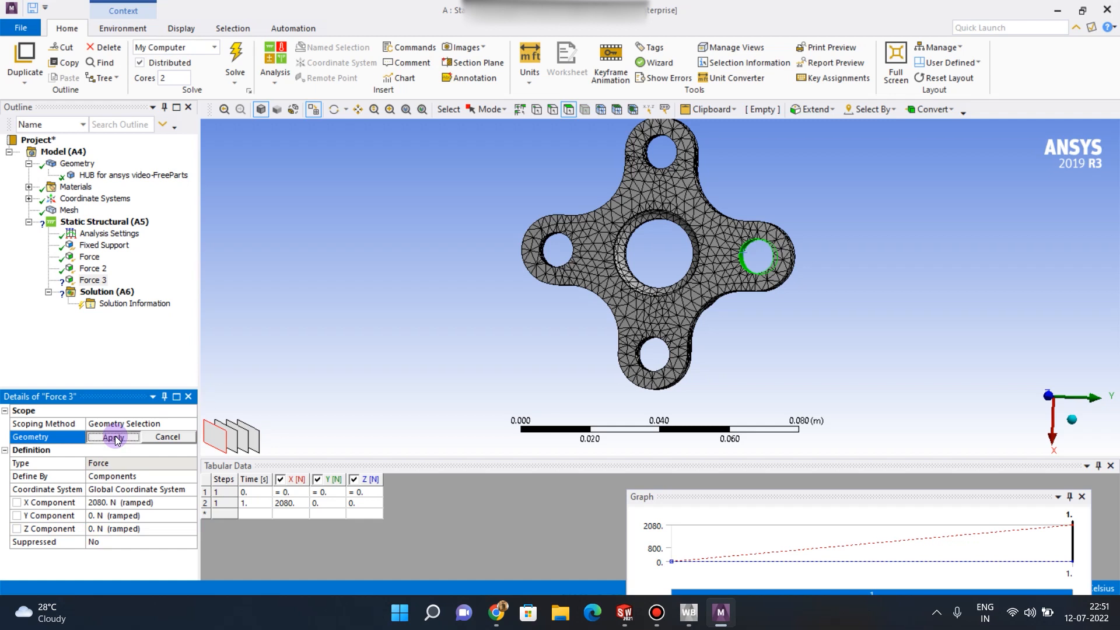
{"action": "left_click", "coordinate": [113, 437]}
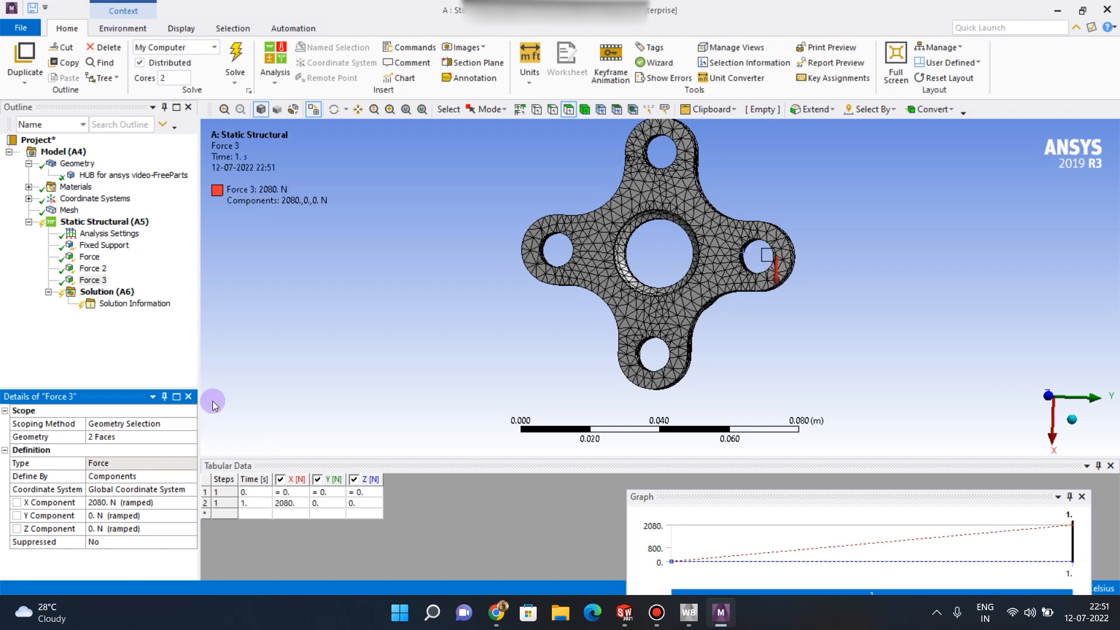
Duplicate Force 3 and set the copy's X Component to -2080 N
{"action": "right_click", "coordinate": [92, 282]}
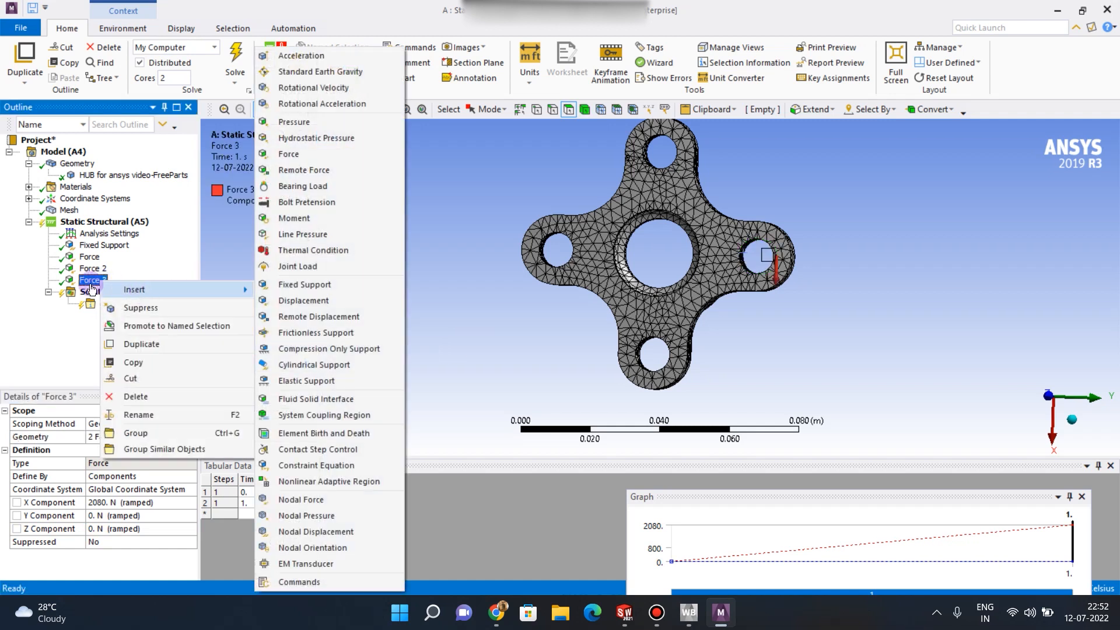
{"action": "left_click", "coordinate": [131, 345]}
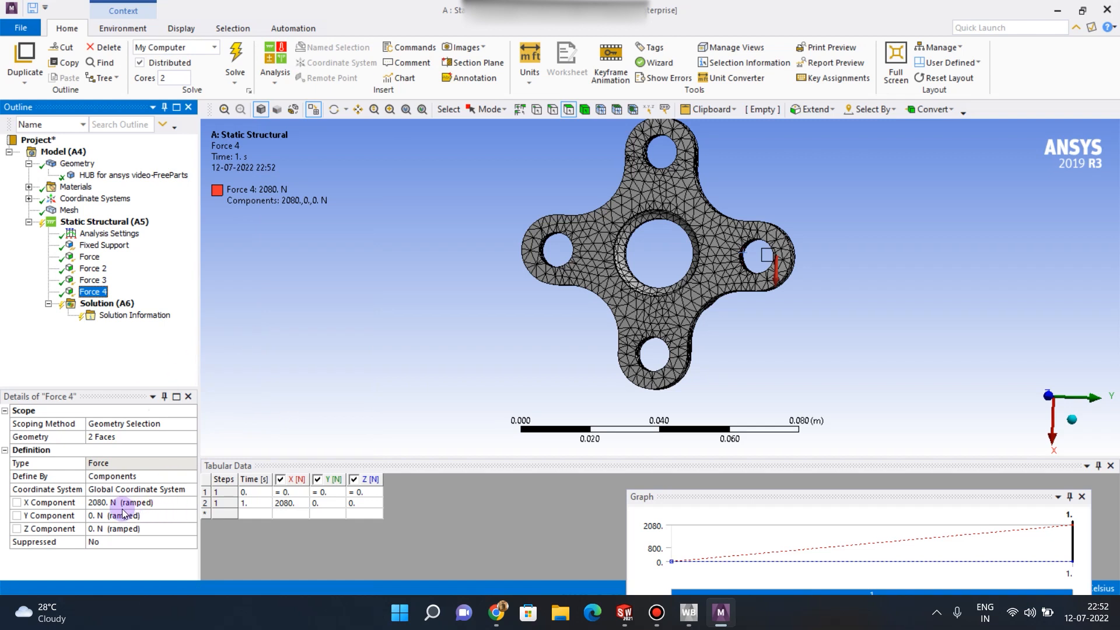
{"action": "left_click", "coordinate": [100, 503]}
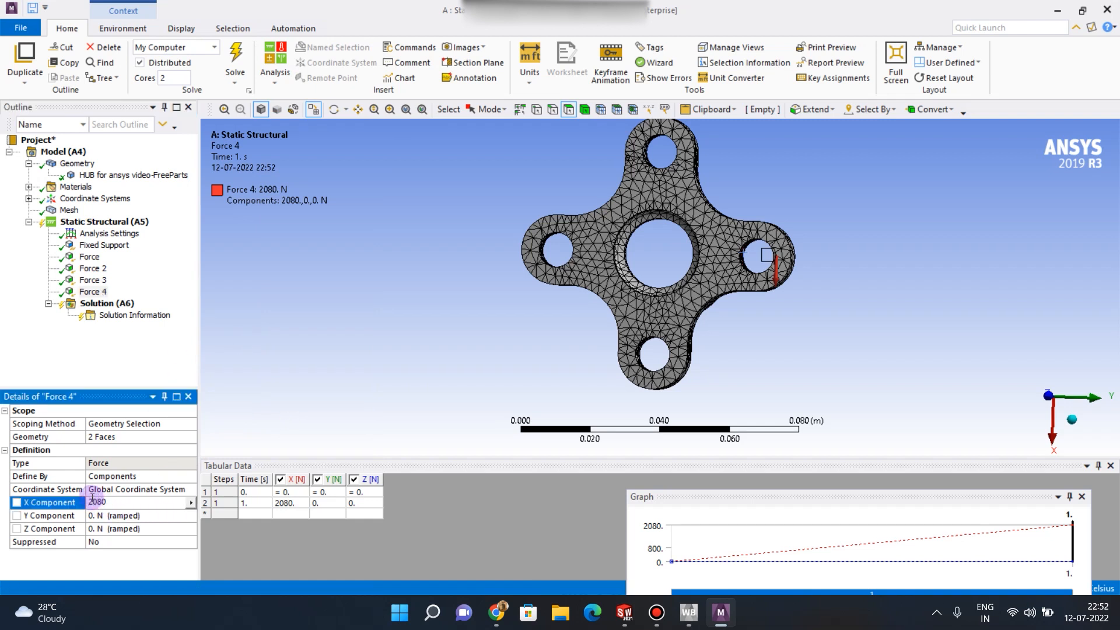
{"action": "type", "text": "-"}
{"action": "key", "text": "Return"}
Rescope Force 4 to the two cylindrical faces of the -Y arm's bolt hole
{"action": "left_click", "coordinate": [111, 439]}
{"action": "middle_click_drag", "start_coordinate": [338, 389], "coordinate": [577, 274]}
{"action": "middle_click_drag", "start_coordinate": [583, 321], "coordinate": [498, 337]}
{"action": "left_click", "coordinate": [120, 437]}
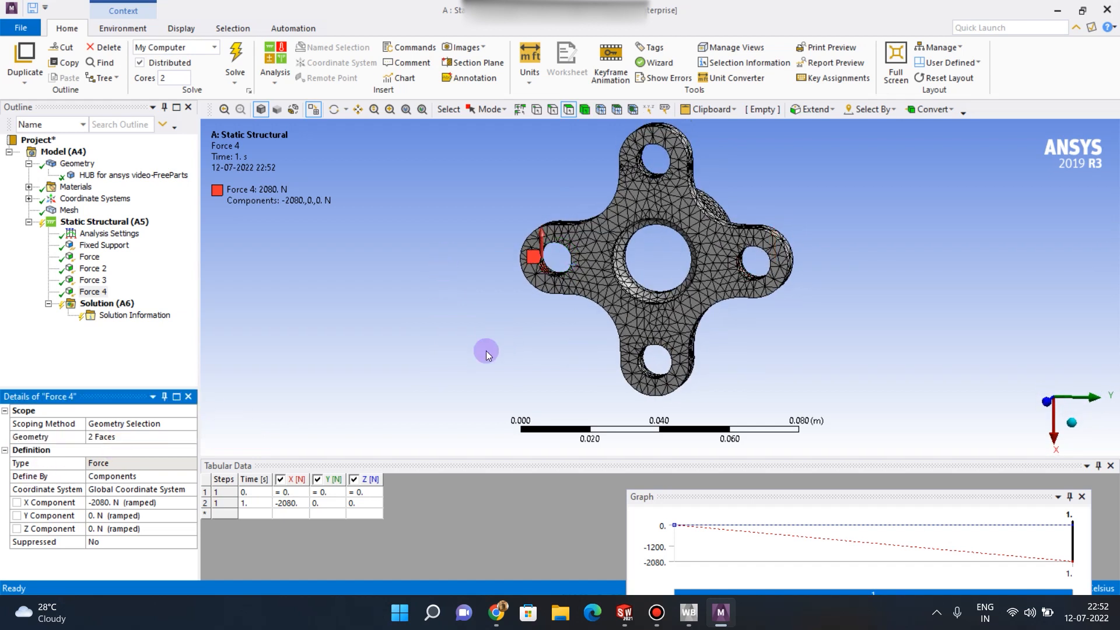
{"action": "scroll", "coordinate": [489, 342], "scroll_direction": "down", "scroll_amount": 1}
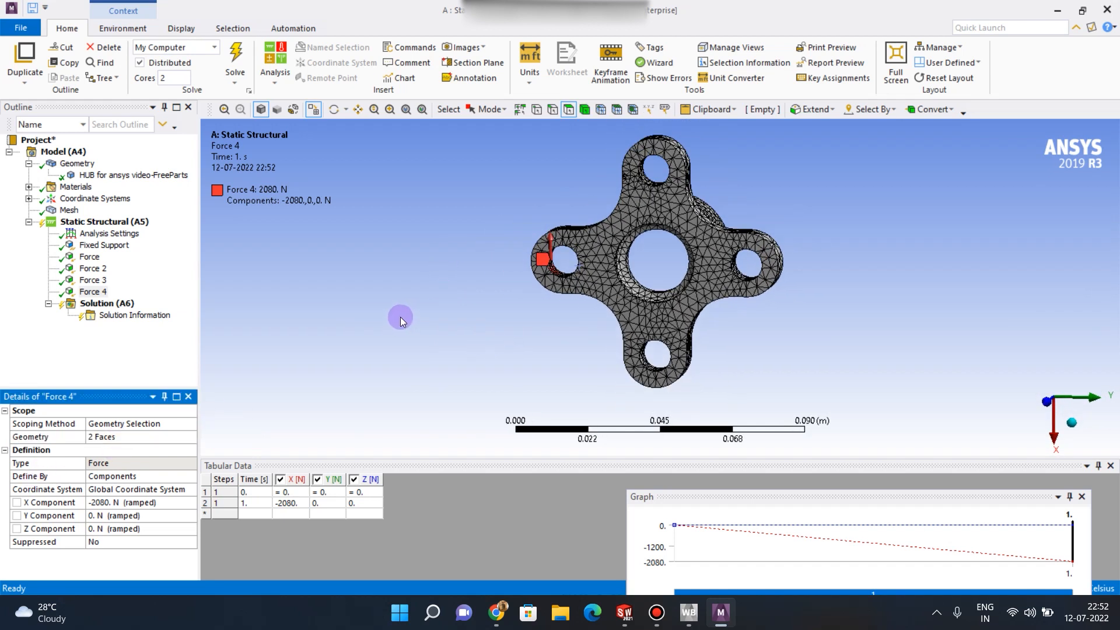
Review all applied loads together on the hub, and inspect the first force
{"action": "left_click", "coordinate": [113, 225]}
{"action": "middle_click_drag", "start_coordinate": [505, 302], "coordinate": [562, 291]}
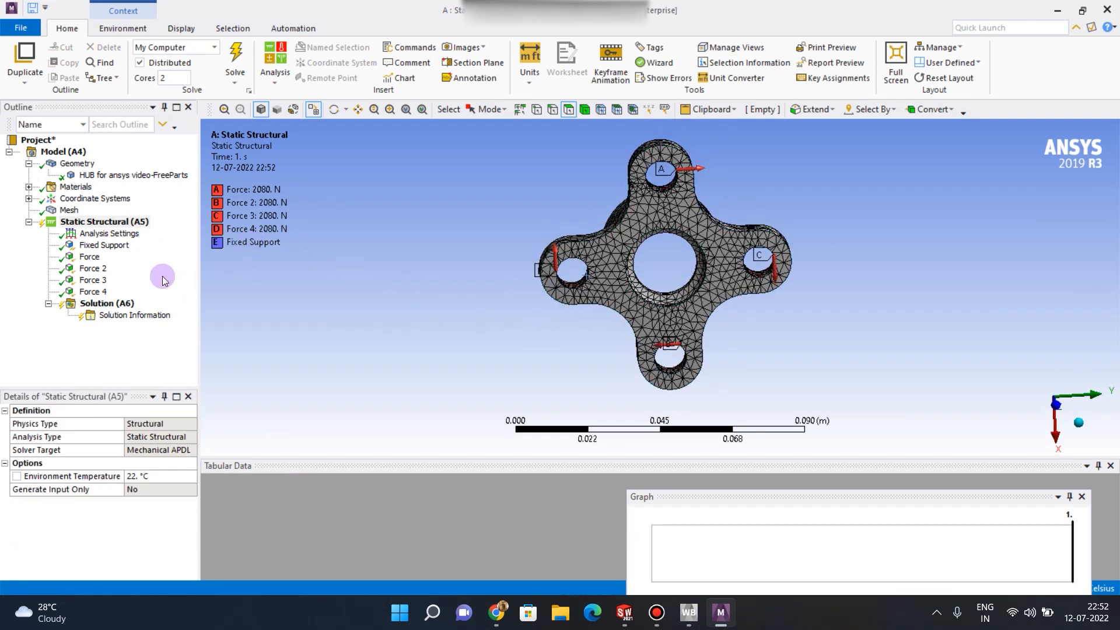
{"action": "left_click", "coordinate": [92, 257]}
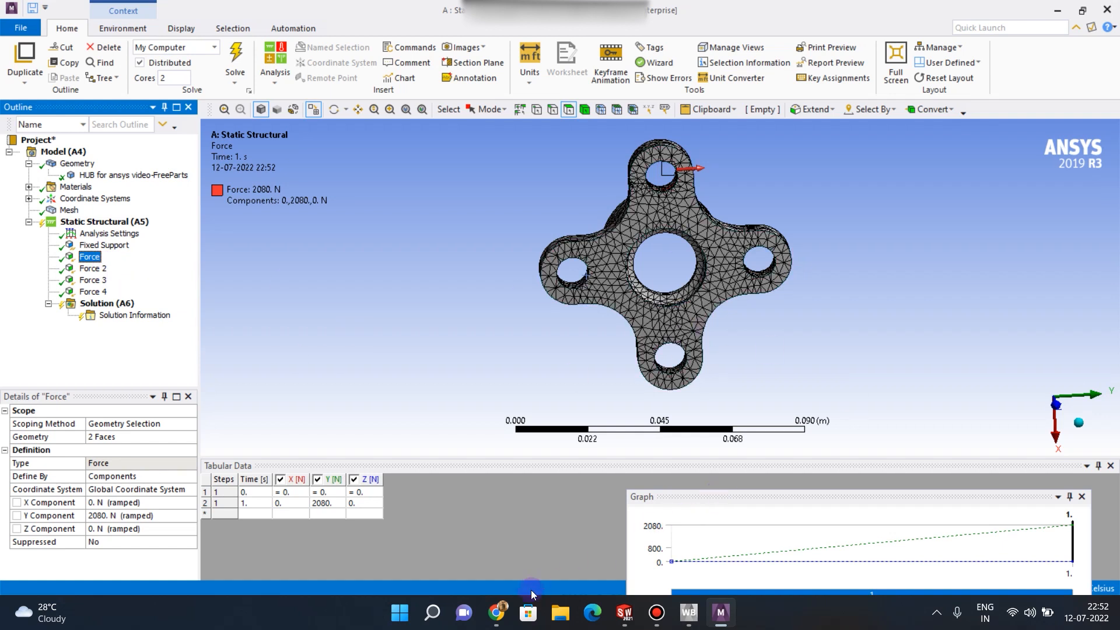
Switch to the Google Docs document to review the bump and remaining load figures, and return to ANSYS Mechanical
{"action": "left_click", "coordinate": [496, 613]}
{"action": "scroll", "coordinate": [584, 368], "scroll_direction": "down", "scroll_amount": 6}
{"action": "scroll", "coordinate": [585, 368], "scroll_direction": "up", "scroll_amount": 1}
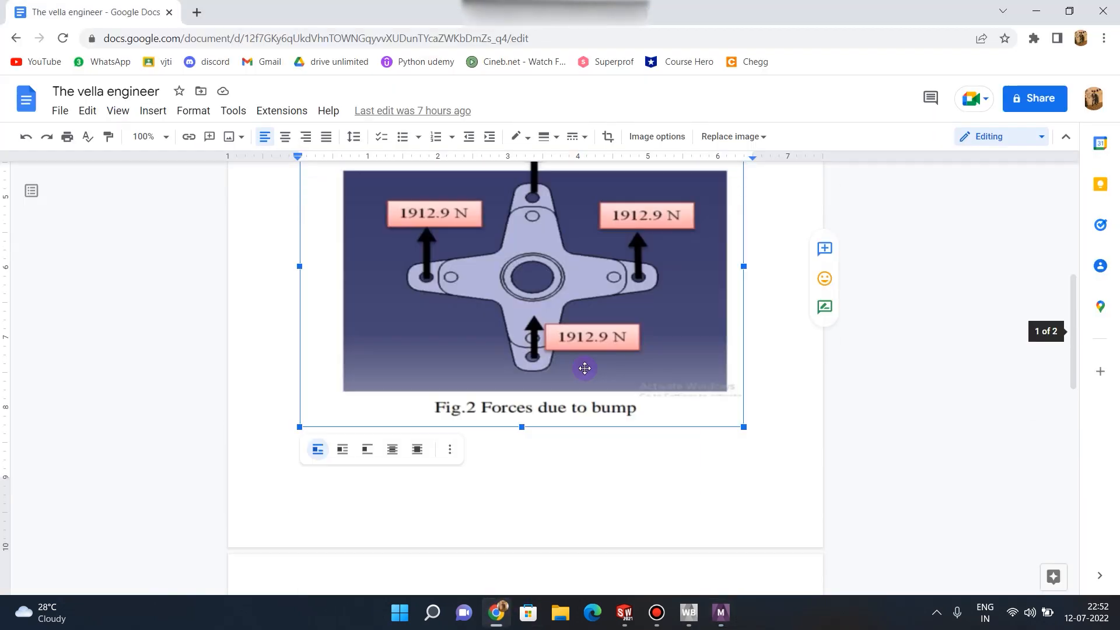
{"action": "scroll", "coordinate": [584, 368], "scroll_direction": "down", "scroll_amount": 10}
{"action": "scroll", "coordinate": [632, 400], "scroll_direction": "up", "scroll_amount": 10}
{"action": "left_click", "coordinate": [723, 611]}
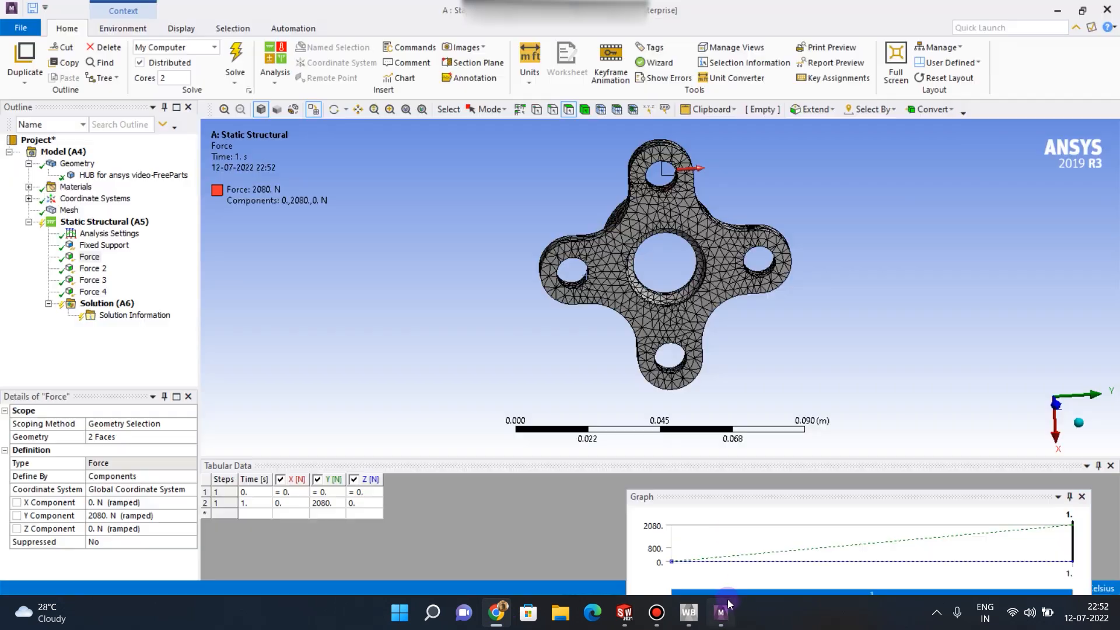
Group the four braking forces, Force through Force 4, into a new folder under Static Structural
{"action": "left_click", "coordinate": [89, 260]}
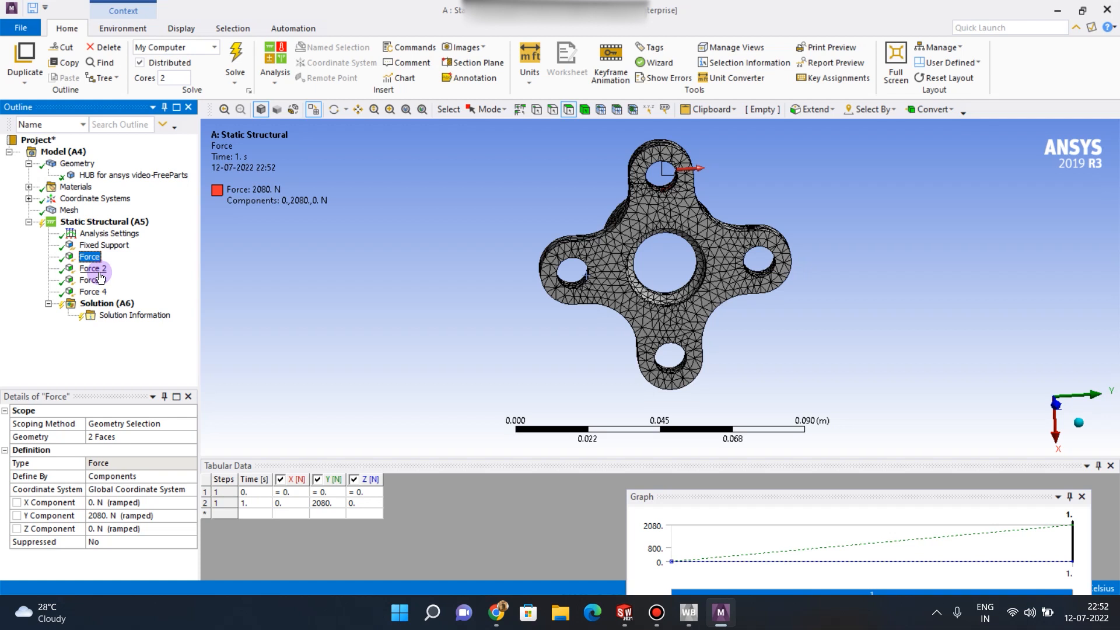
{"action": "left_click", "coordinate": [93, 269], "text": "ctrl"}
{"action": "left_click", "coordinate": [99, 281], "text": "ctrl"}
{"action": "left_click", "coordinate": [99, 292], "text": "ctrl"}
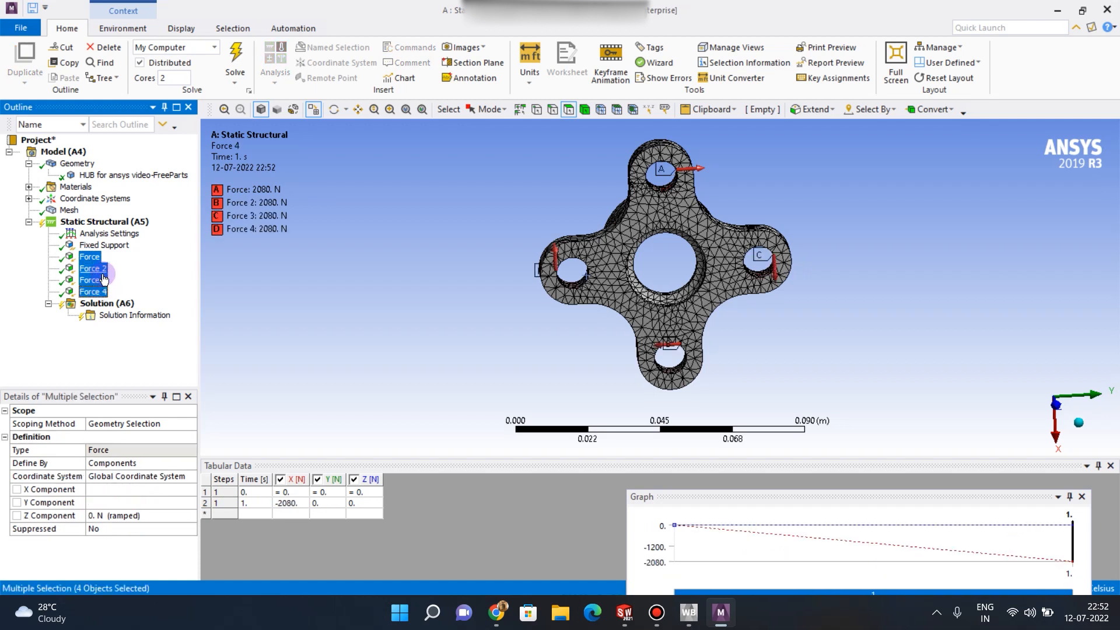
{"action": "right_click", "coordinate": [103, 270]}
{"action": "left_click", "coordinate": [160, 385]}
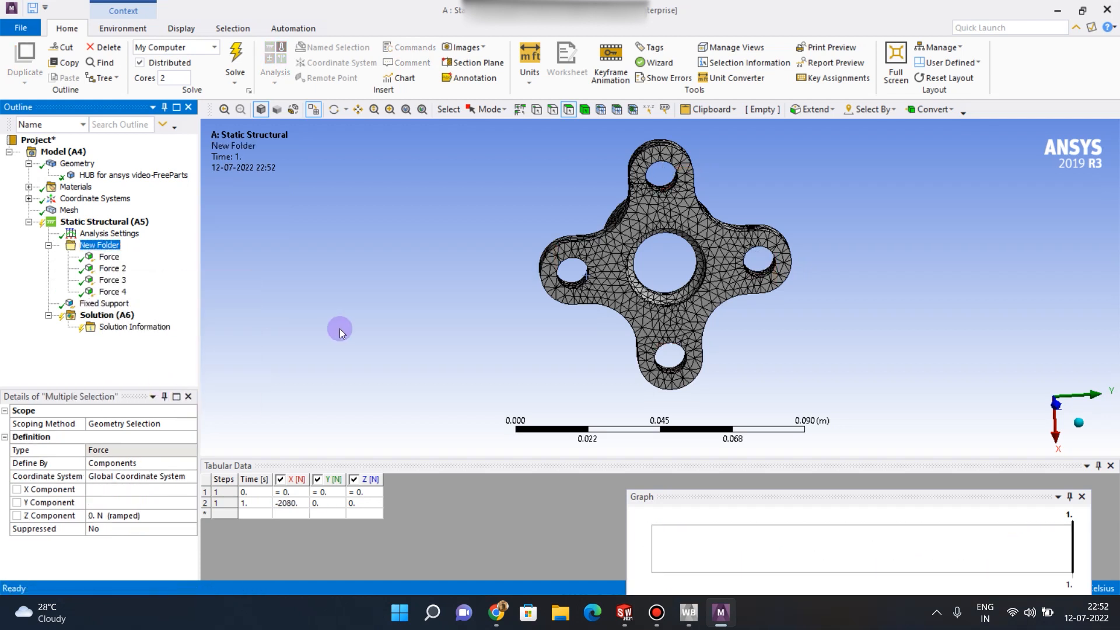
Name the new folder holding the four braking forces "Brake force"
{"action": "type", "text": "Brake of"}
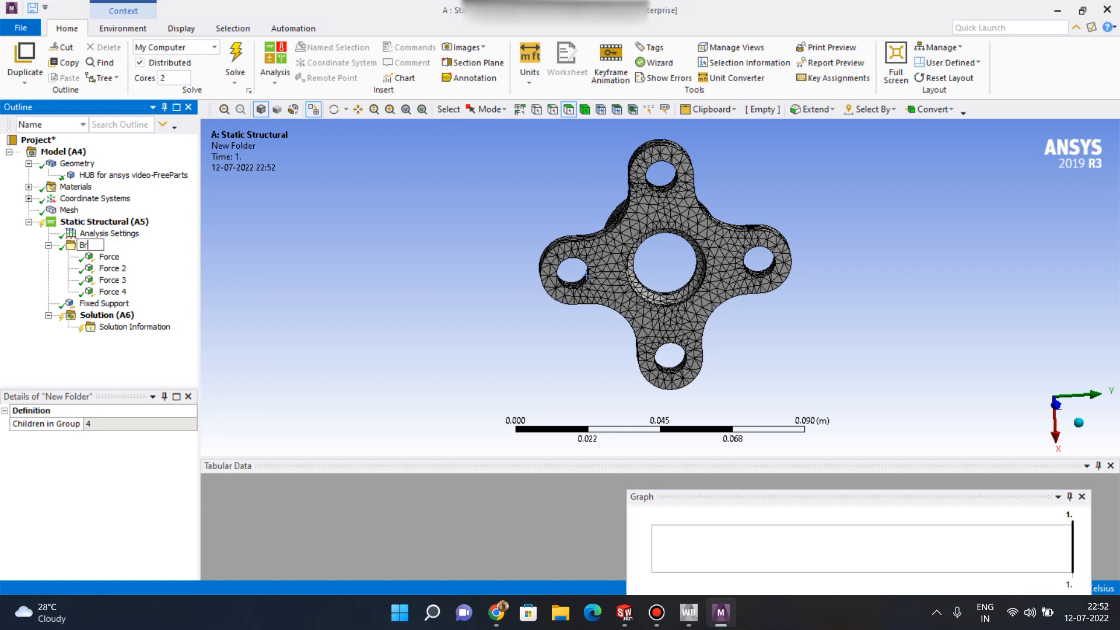
{"action": "key", "text": "BackSpace"}
{"action": "key", "text": "BackSpace"}
{"action": "type", "text": "force"}
{"action": "key", "text": "Return"}
Switch to the Google Docs document to compare the braking and bump force figures, and return to ANSYS Mechanical
{"action": "left_click", "coordinate": [496, 612]}
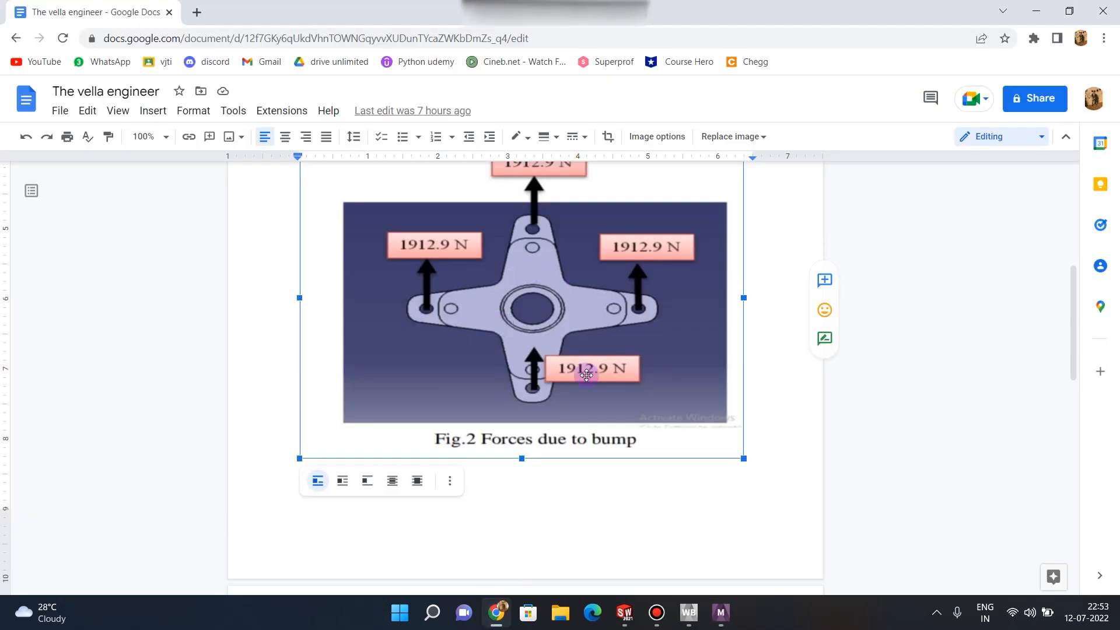
{"action": "scroll", "coordinate": [670, 329], "scroll_direction": "up", "scroll_amount": 3}
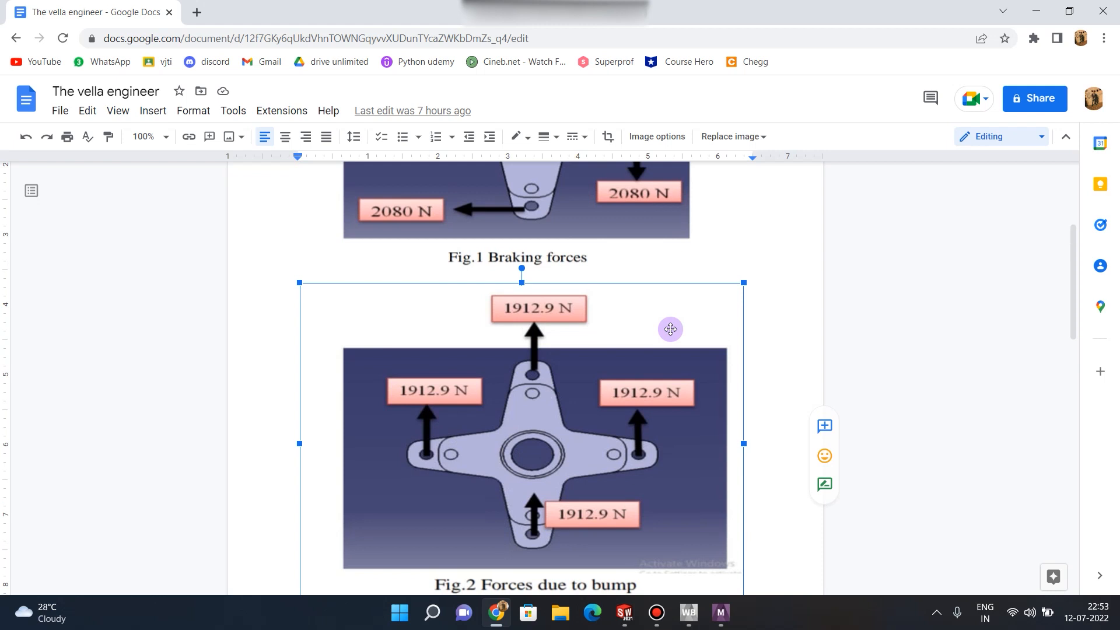
{"action": "scroll", "coordinate": [670, 329], "scroll_direction": "up", "scroll_amount": 4}
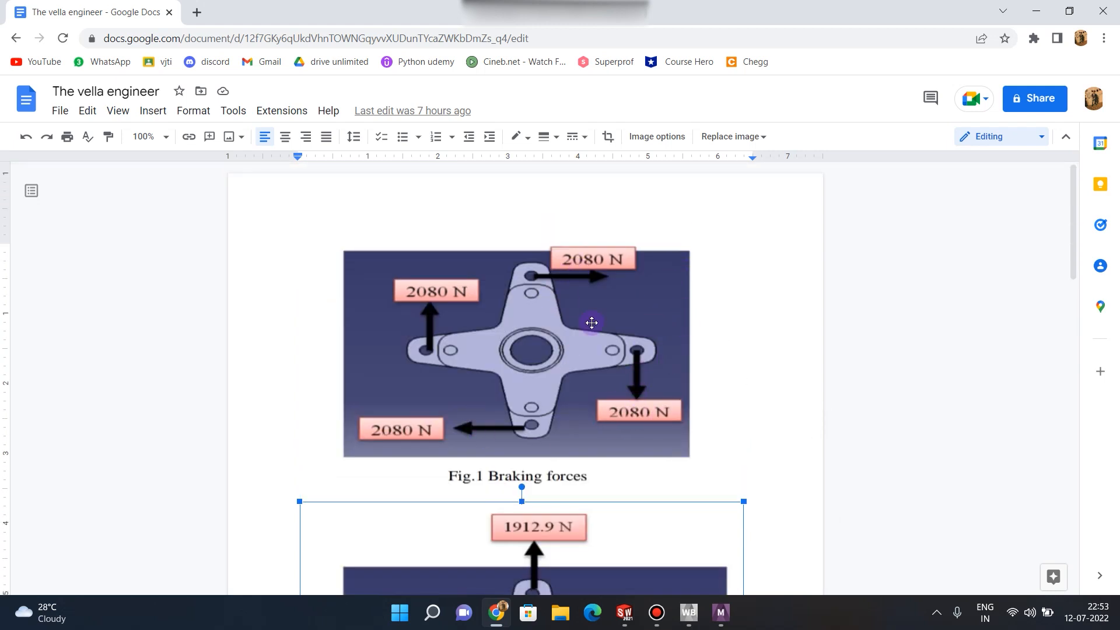
{"action": "scroll", "coordinate": [581, 335], "scroll_direction": "down", "scroll_amount": 4}
{"action": "scroll", "coordinate": [642, 420], "scroll_direction": "down", "scroll_amount": 1}
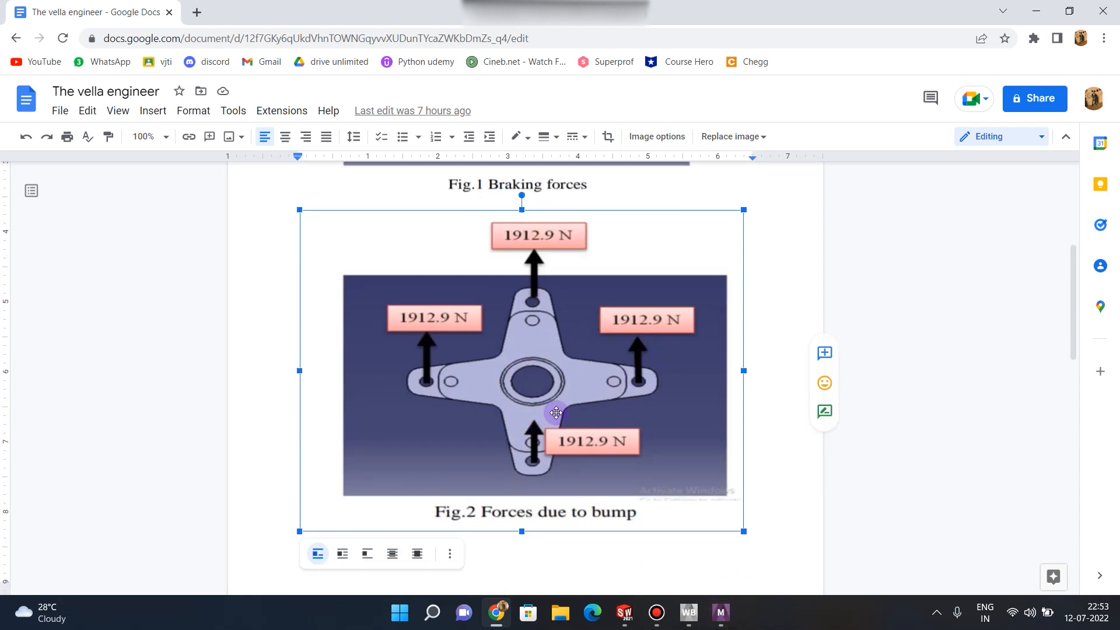
{"action": "left_click", "coordinate": [722, 612]}
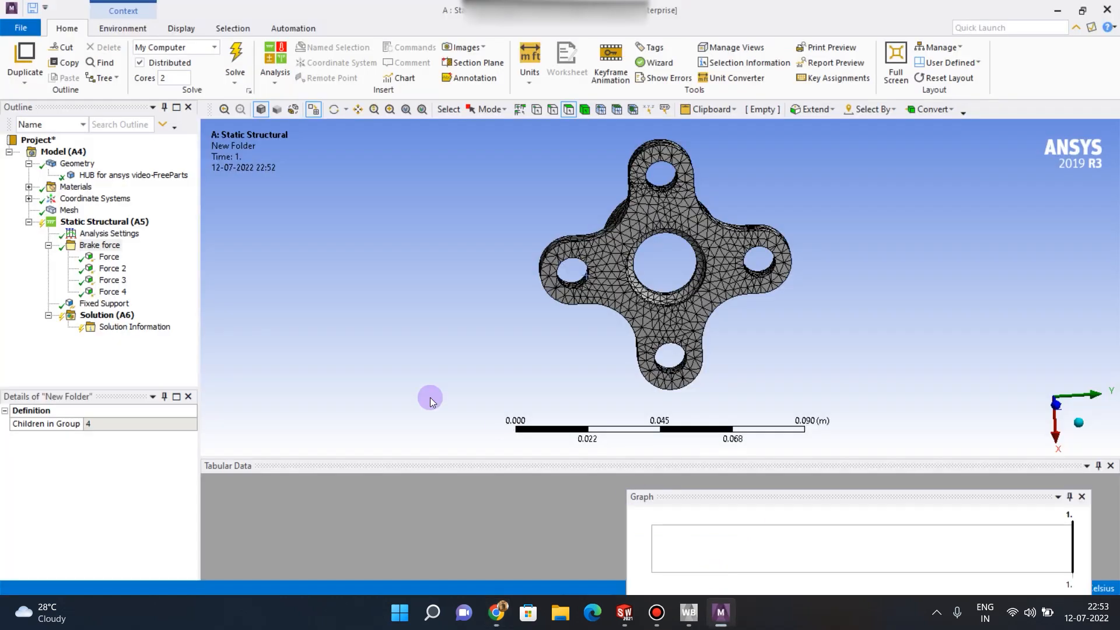
Insert a new force under Static Structural for the bump load, defined by components with an X component of -1913 N
{"action": "right_click", "coordinate": [98, 224]}
{"action": "mouse_move", "coordinate": [183, 235]}
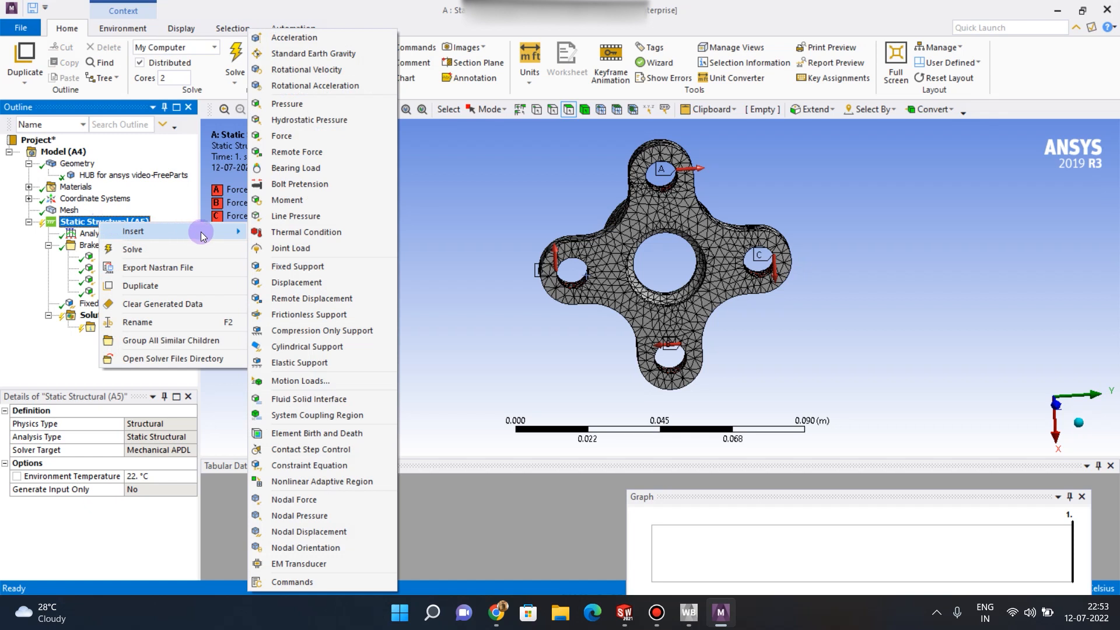
{"action": "left_click", "coordinate": [282, 135]}
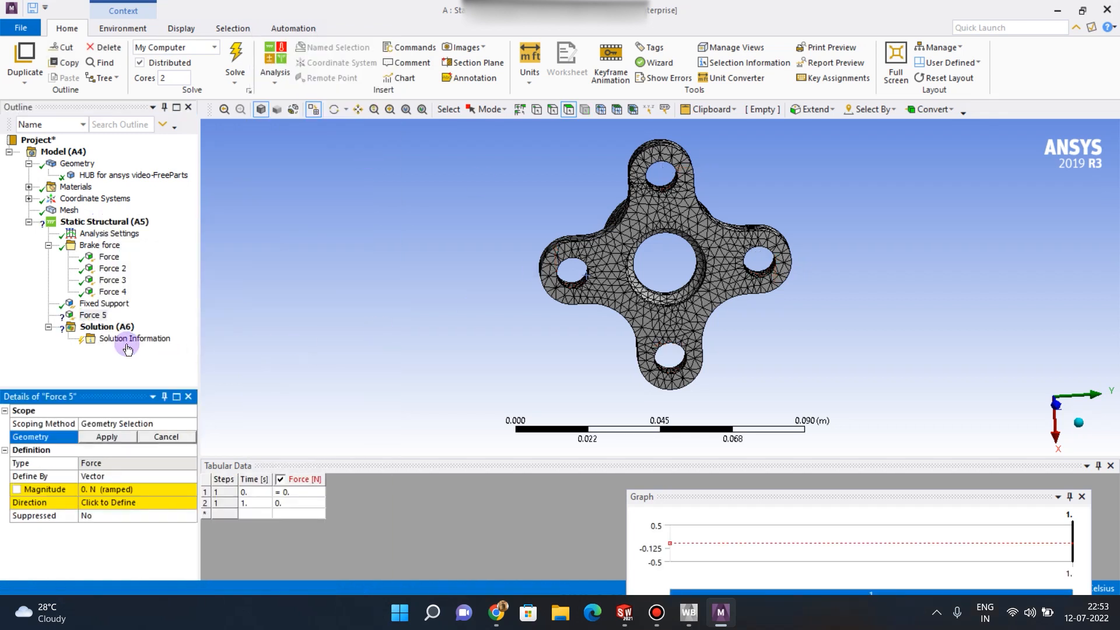
{"action": "left_click", "coordinate": [496, 613]}
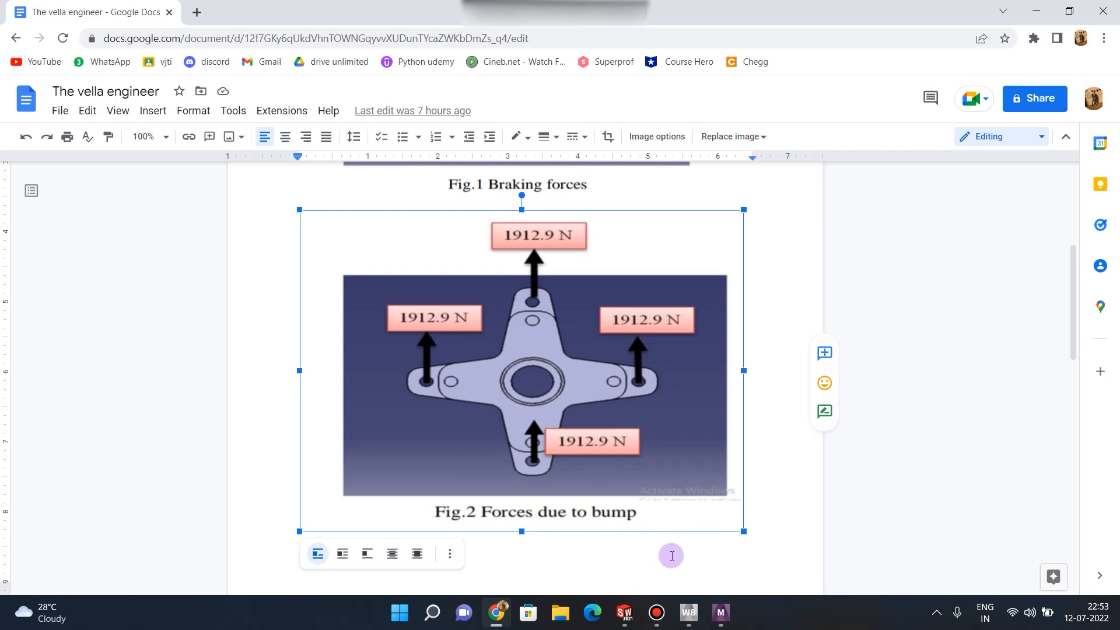
{"action": "left_click", "coordinate": [721, 612]}
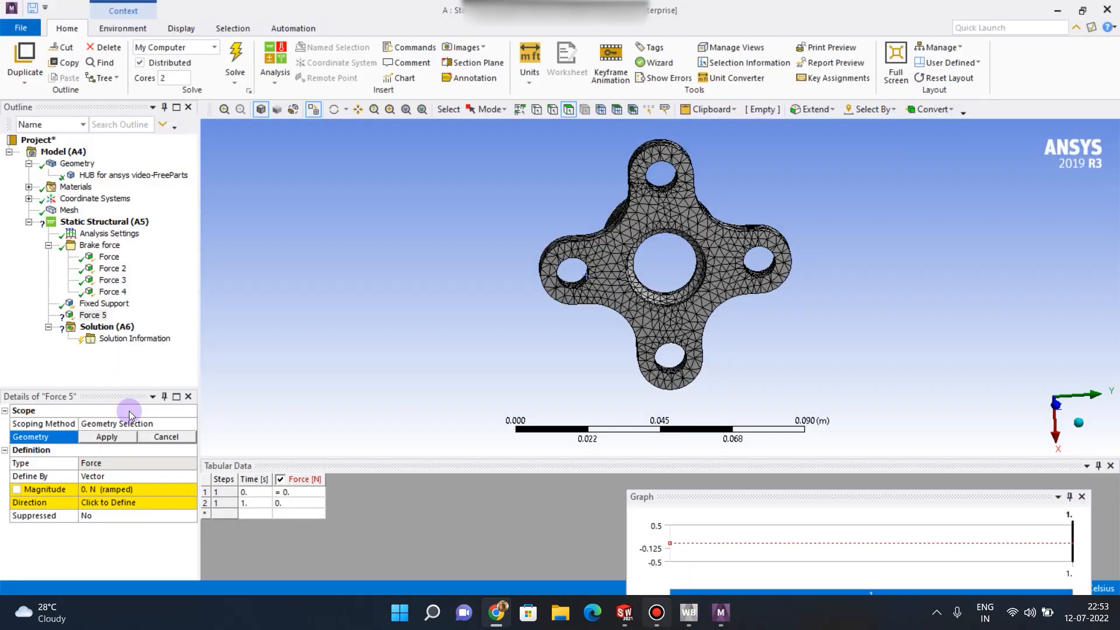
{"action": "left_click", "coordinate": [107, 477]}
{"action": "left_click", "coordinate": [191, 476]}
{"action": "left_click", "coordinate": [148, 491]}
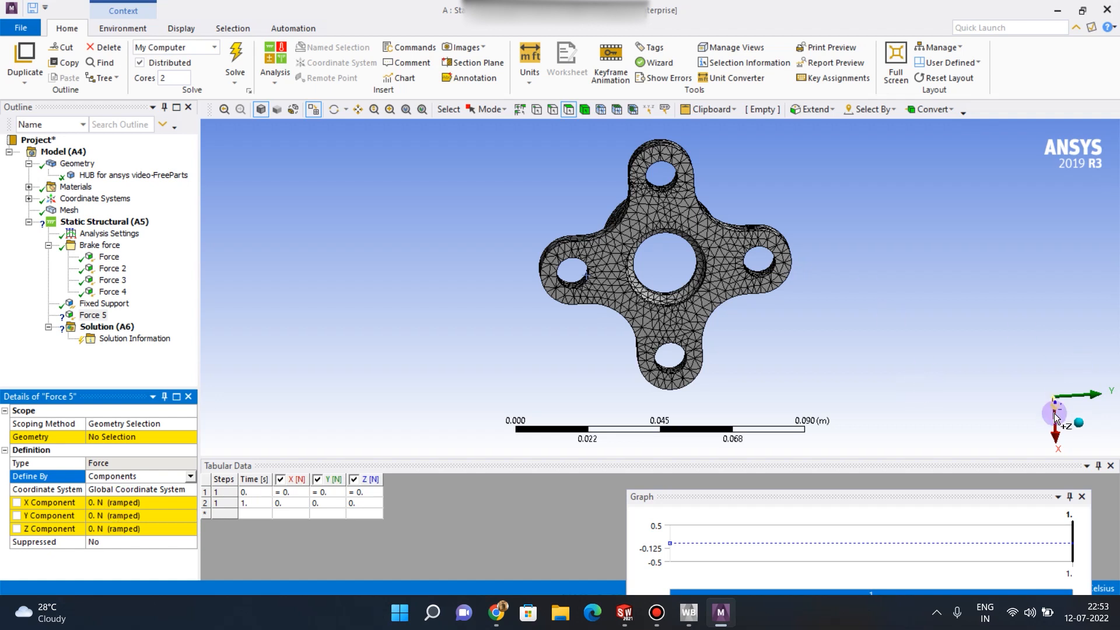
{"action": "left_click", "coordinate": [113, 502]}
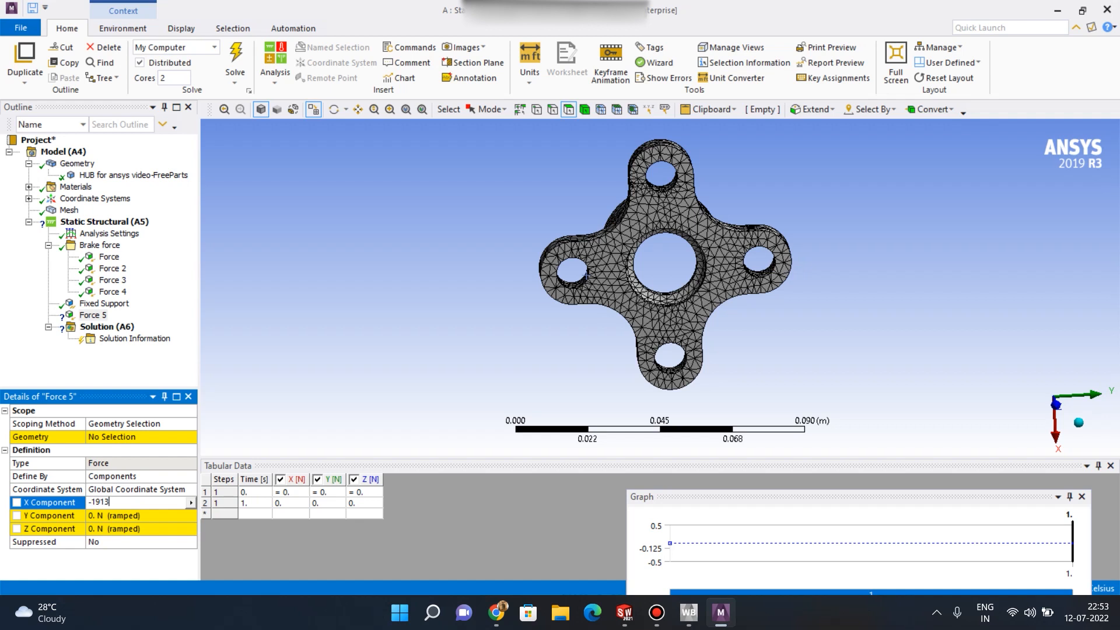
Scope Force 5 to the two cylindrical faces of the -X arm's bolt hole
{"action": "left_click", "coordinate": [140, 437]}
{"action": "mouse_move", "coordinate": [653, 171]}
{"action": "middle_mouse_down"}
{"action": "mouse_move", "coordinate": [732, 180]}
{"action": "mouse_move", "coordinate": [679, 153]}
{"action": "mouse_move", "coordinate": [723, 178]}
{"action": "mouse_move", "coordinate": [677, 160]}
{"action": "mouse_move", "coordinate": [646, 165]}
{"action": "middle_mouse_up"}
{"action": "left_click", "coordinate": [646, 165]}
{"action": "middle_click_drag", "start_coordinate": [538, 204], "coordinate": [416, 253]}
{"action": "left_click", "coordinate": [118, 437]}
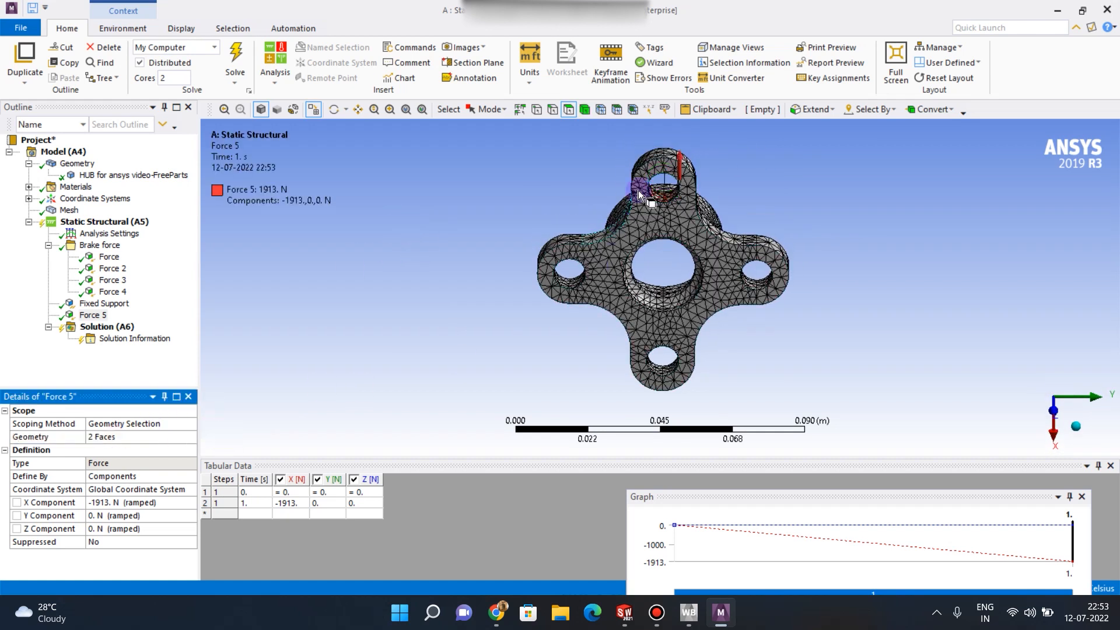
Duplicate Force 5 to create three more identical bump forces under Static Structural
{"action": "right_click", "coordinate": [95, 315]}
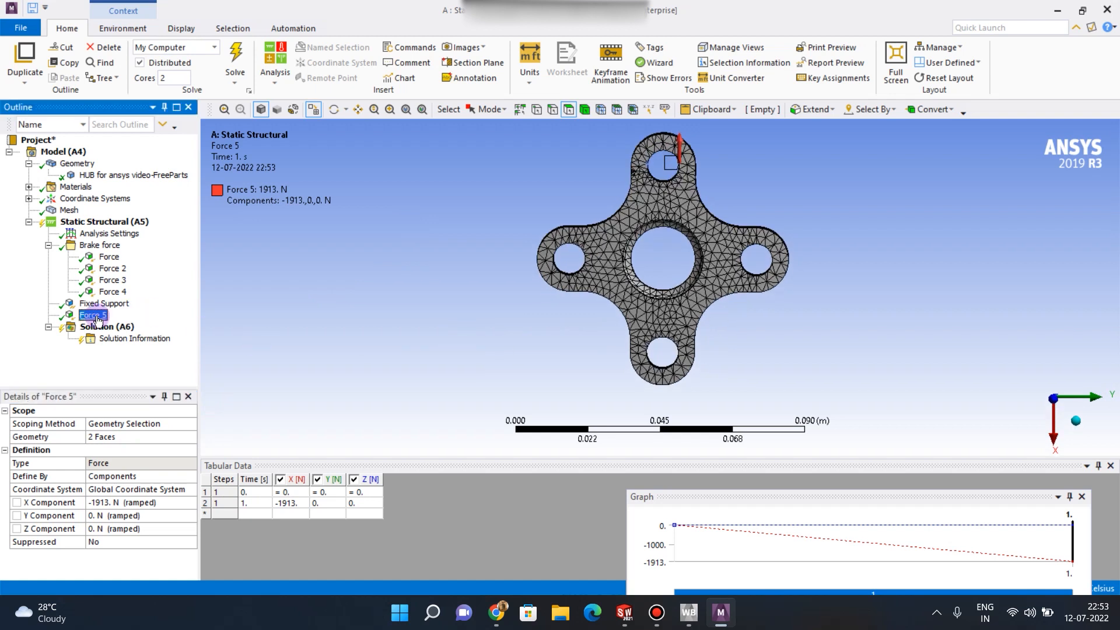
{"action": "left_click", "coordinate": [138, 380]}
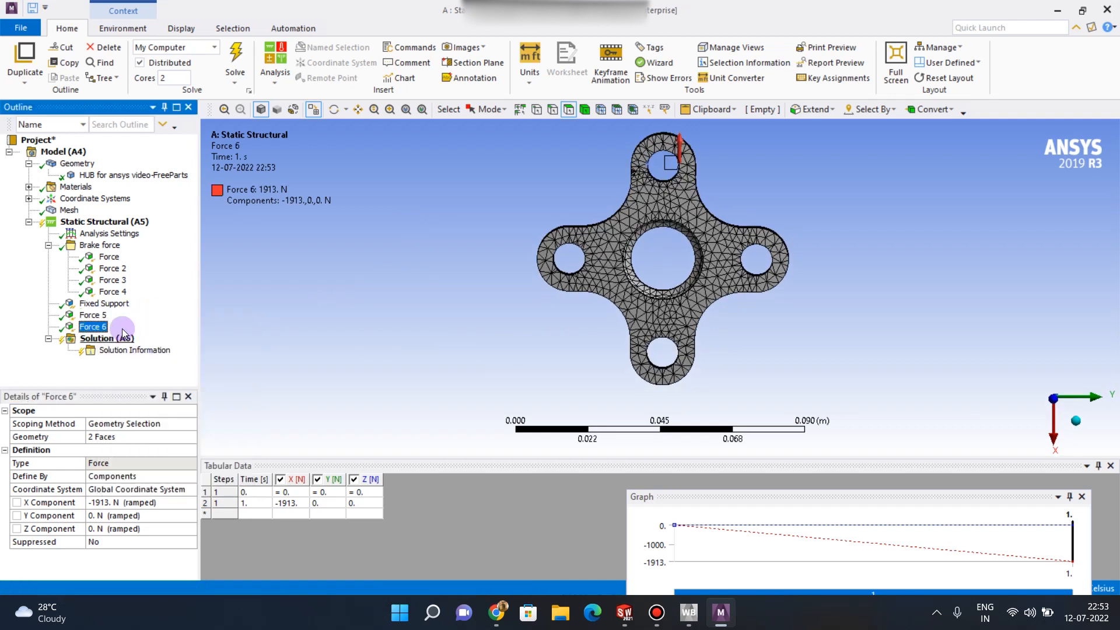
{"action": "right_click", "coordinate": [97, 318]}
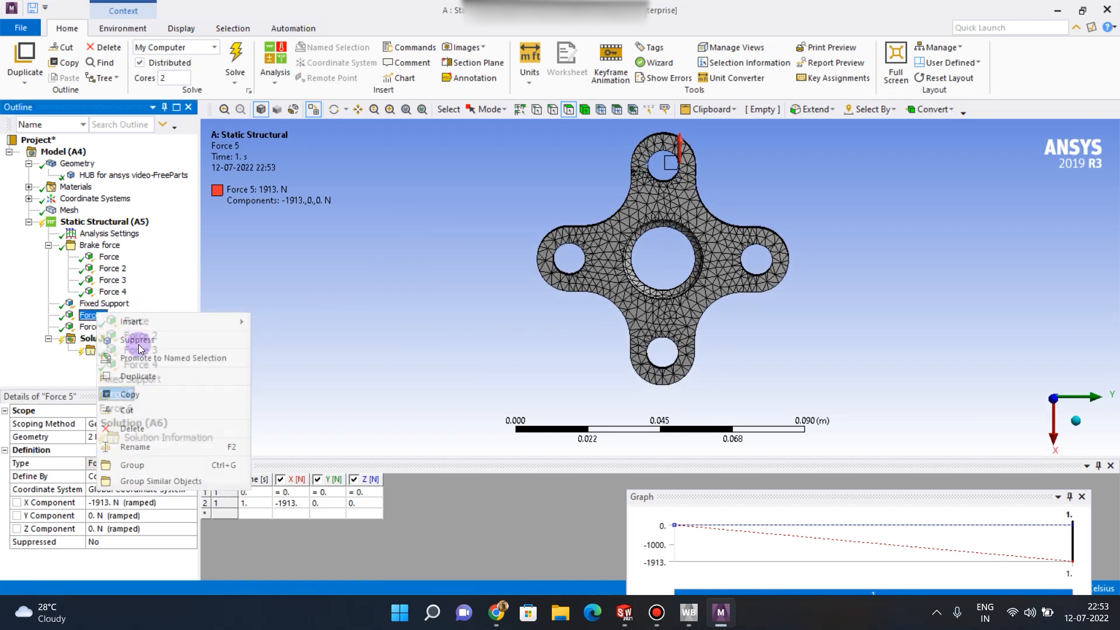
{"action": "left_click", "coordinate": [140, 380]}
{"action": "right_click", "coordinate": [104, 342]}
{"action": "left_click", "coordinate": [168, 401]}
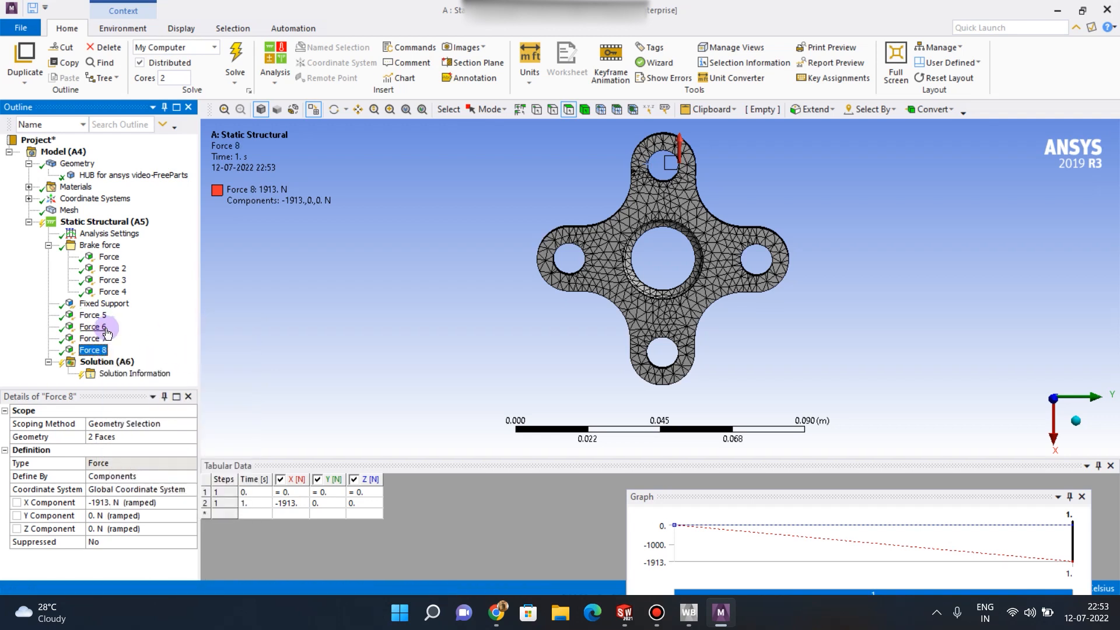
Rescope Force 6 to the two cylindrical faces of the +Y arm's bolt hole
{"action": "left_click", "coordinate": [102, 327]}
{"action": "middle_click_drag", "start_coordinate": [663, 257], "coordinate": [785, 301]}
{"action": "middle_click_drag", "start_coordinate": [882, 255], "coordinate": [734, 269]}
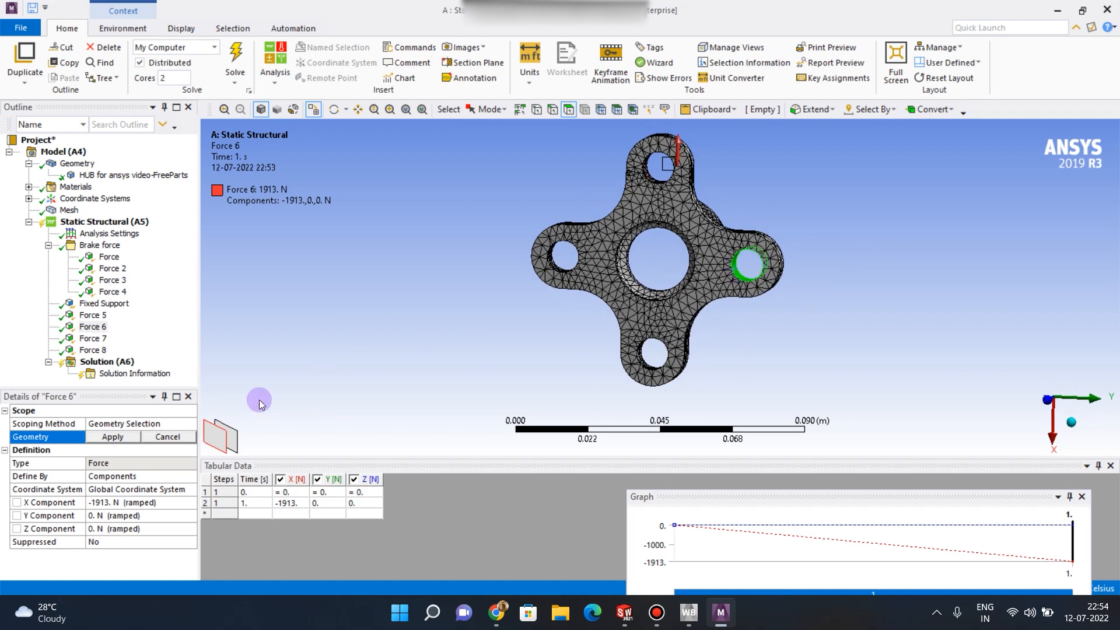
{"action": "left_click", "coordinate": [116, 437]}
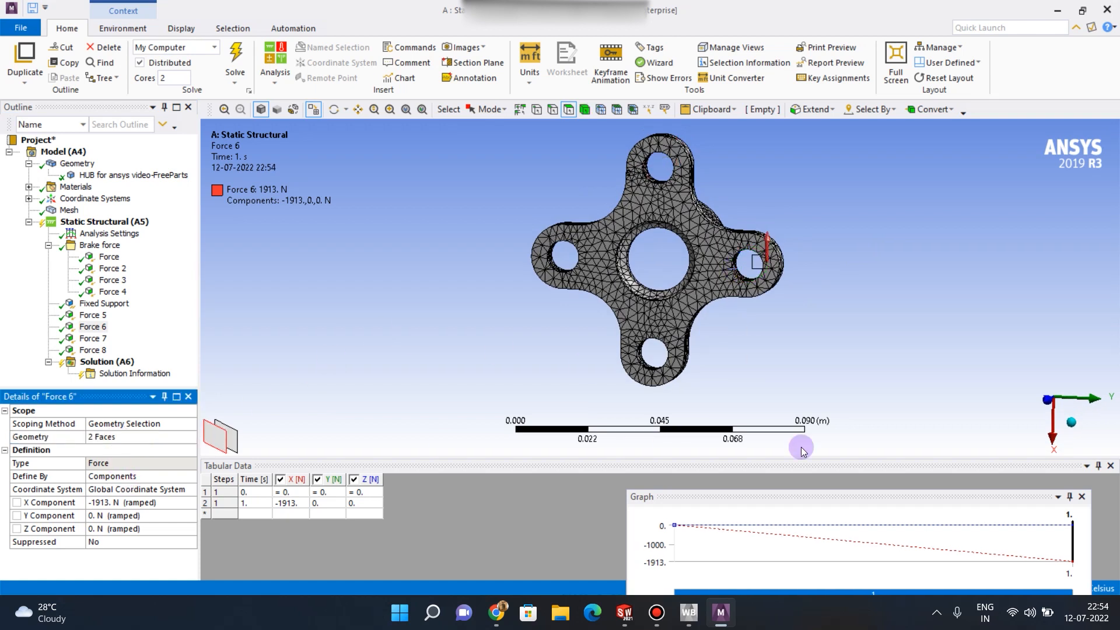
{"action": "mouse_move", "coordinate": [782, 390]}
{"action": "middle_mouse_down"}
{"action": "mouse_move", "coordinate": [809, 379]}
{"action": "mouse_move", "coordinate": [776, 383]}
{"action": "middle_mouse_up"}
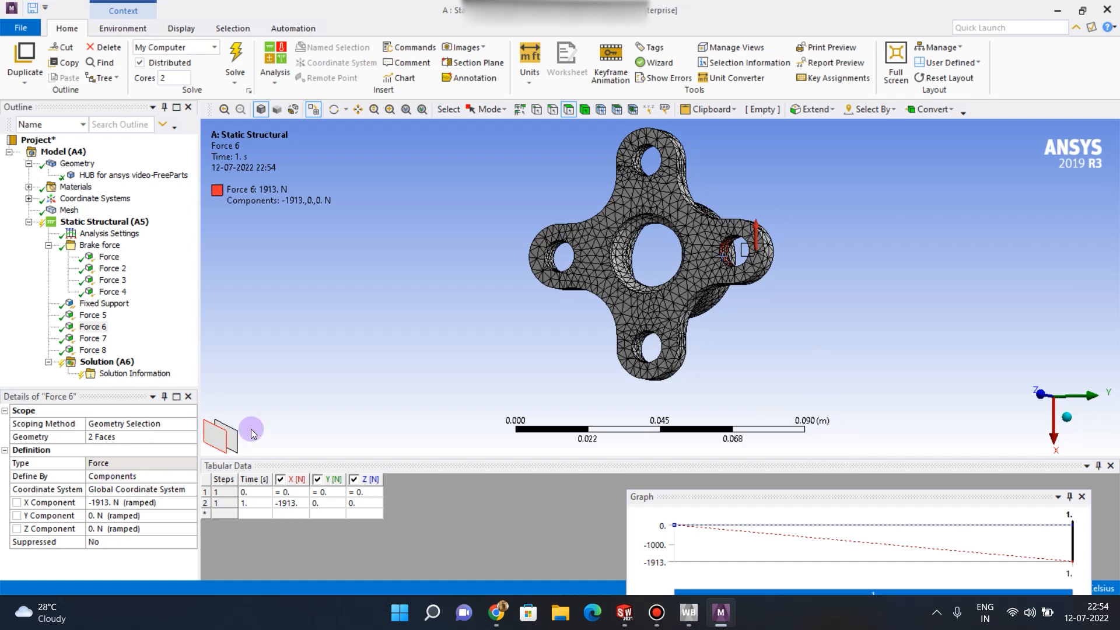
Rescope Force 7 to the two cylindrical faces of the +X arm's bolt hole
{"action": "left_click", "coordinate": [93, 339]}
{"action": "middle_click_drag", "start_coordinate": [567, 365], "coordinate": [665, 362]}
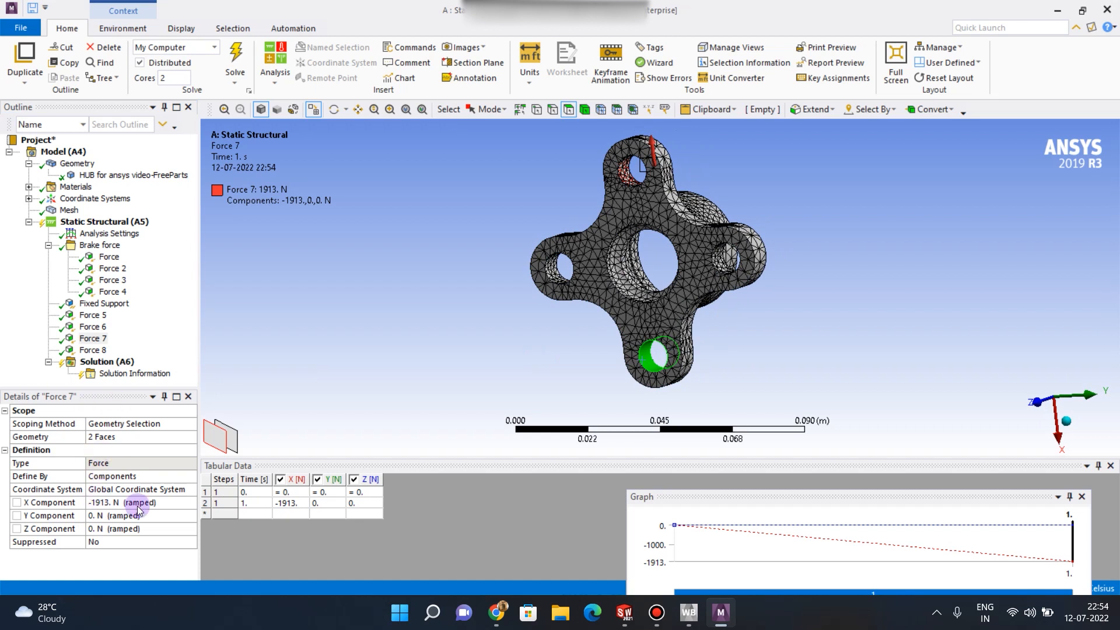
{"action": "left_click", "coordinate": [111, 437]}
{"action": "left_click", "coordinate": [105, 437]}
Rescope Force 8 to the two cylindrical faces of the -Y arm's bolt hole
{"action": "middle_click_drag", "start_coordinate": [457, 362], "coordinate": [628, 252]}
{"action": "left_click", "coordinate": [617, 255]}
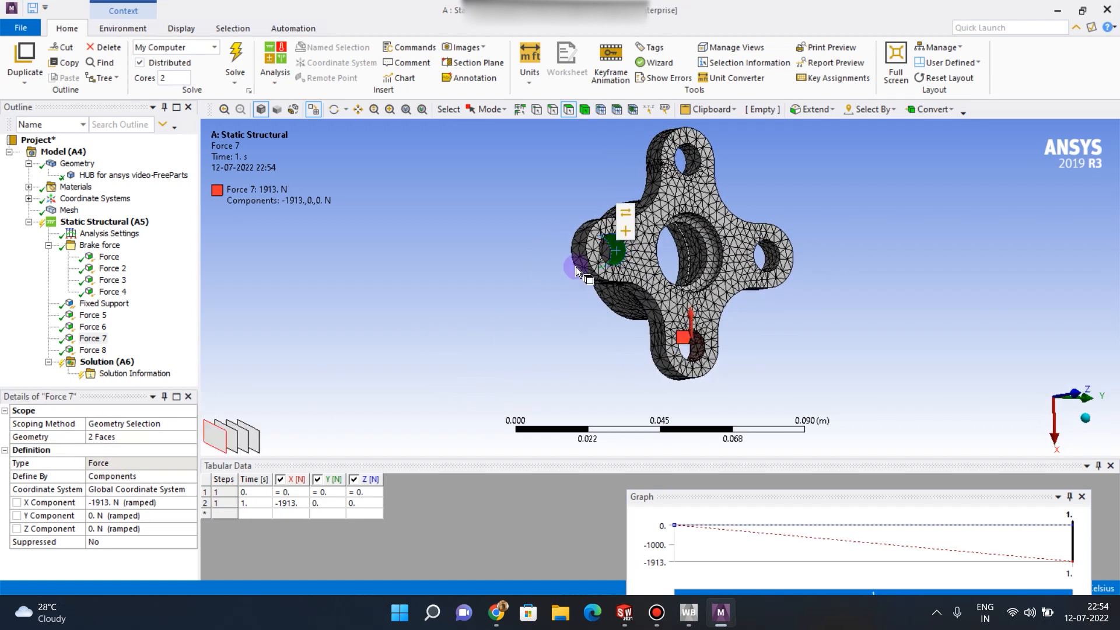
{"action": "left_click", "coordinate": [92, 349]}
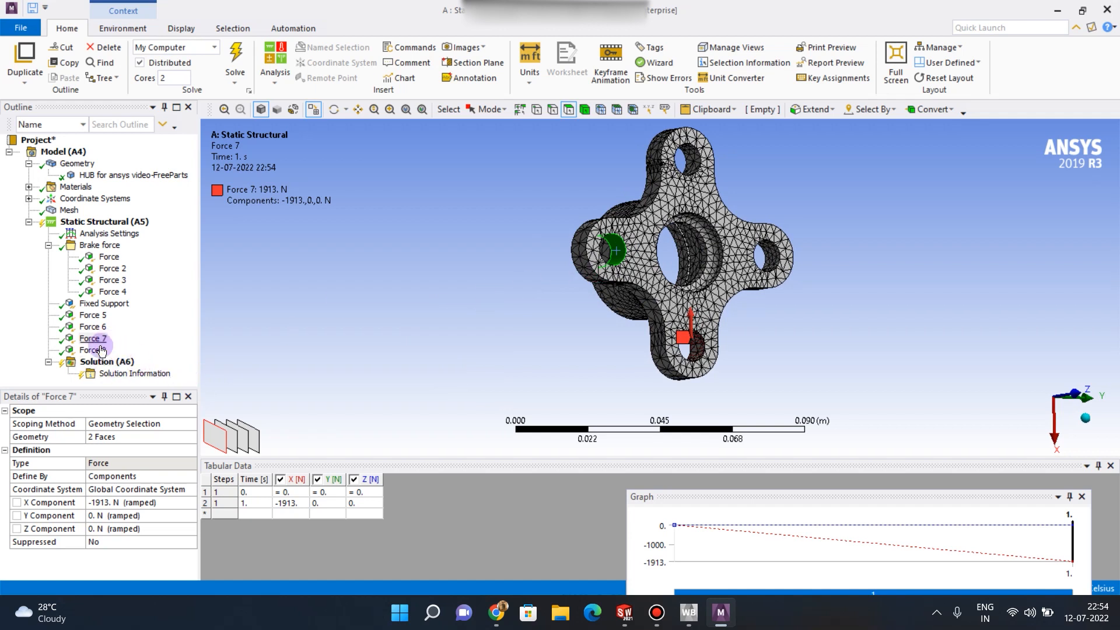
{"action": "middle_click_drag", "start_coordinate": [328, 363], "coordinate": [547, 293]}
{"action": "middle_click_drag", "start_coordinate": [475, 343], "coordinate": [513, 373]}
{"action": "left_click", "coordinate": [116, 437]}
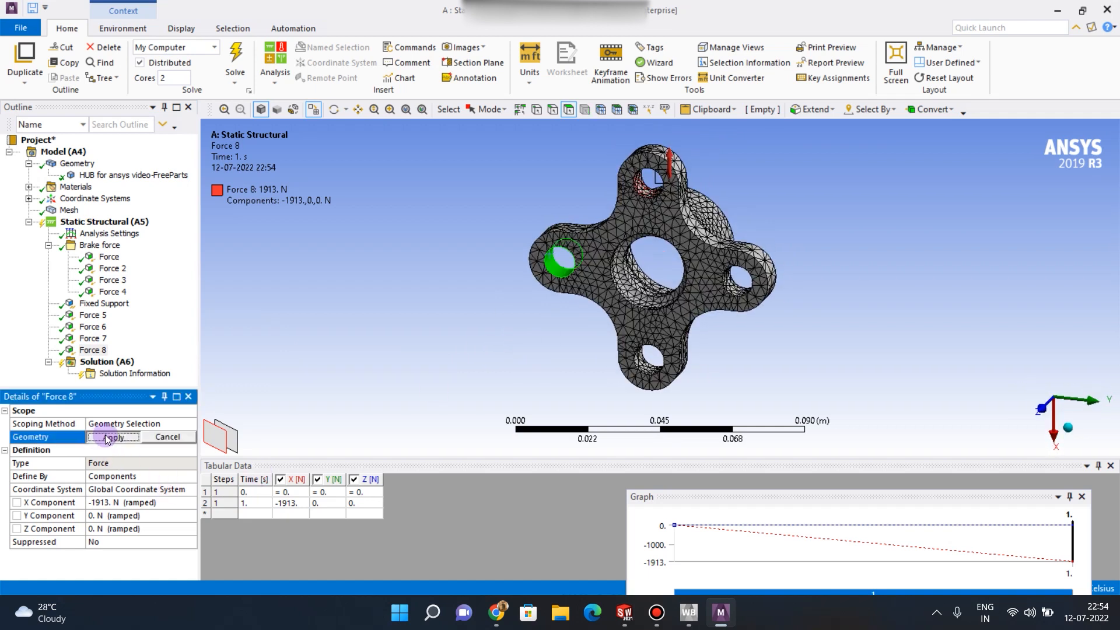
{"action": "left_click", "coordinate": [100, 436]}
{"action": "middle_click_drag", "start_coordinate": [571, 353], "coordinate": [598, 327]}
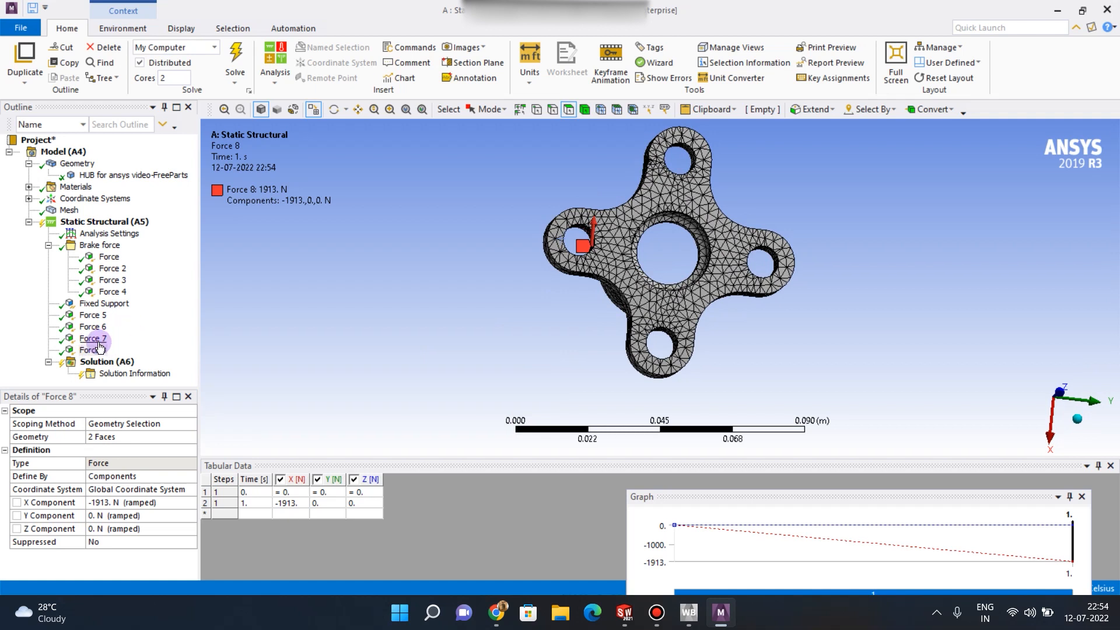
Group Force 5 through Force 8 into a new folder named "Bump forces"
{"action": "left_click", "coordinate": [101, 345]}
{"action": "left_click", "coordinate": [101, 340], "text": "ctrl"}
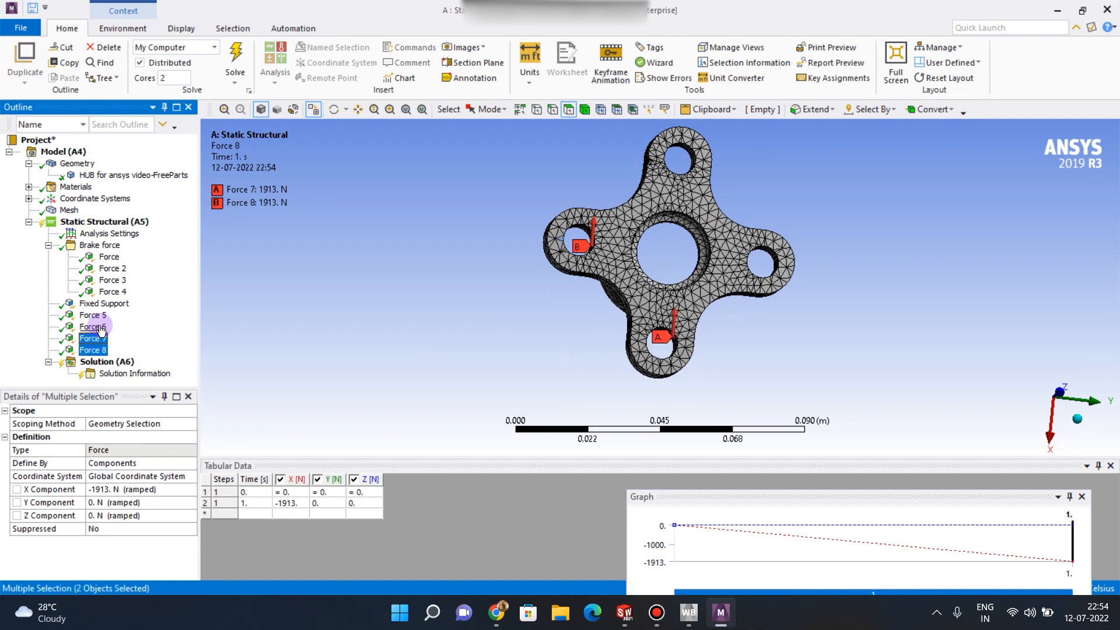
{"action": "left_click", "coordinate": [99, 328], "text": "ctrl"}
{"action": "left_click", "coordinate": [100, 318], "text": "ctrl"}
{"action": "right_click", "coordinate": [97, 333]}
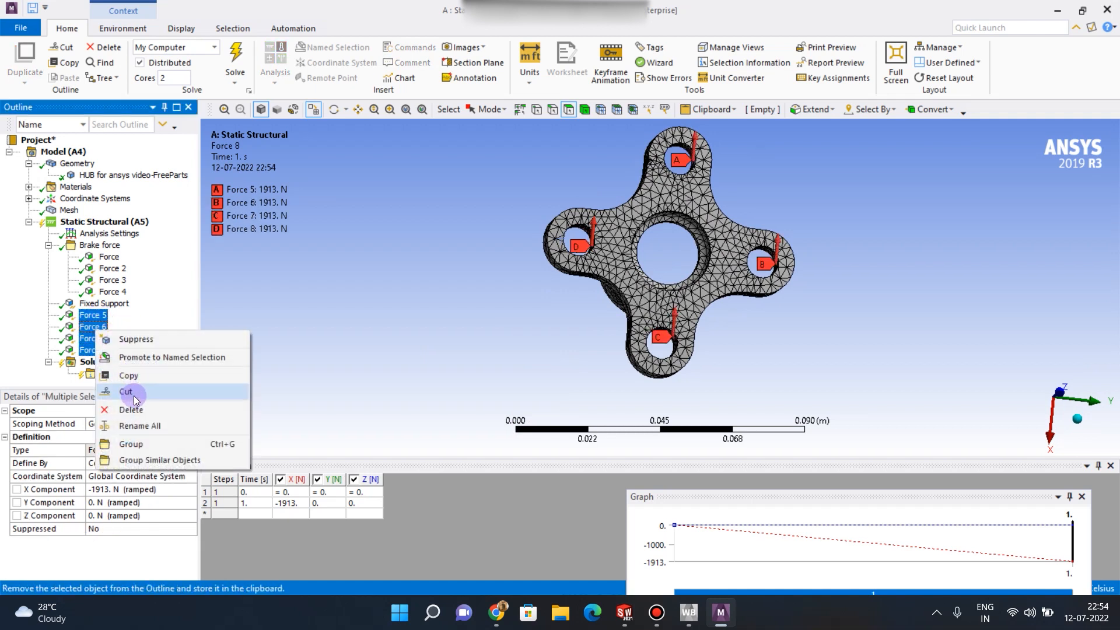
{"action": "left_click", "coordinate": [146, 440]}
{"action": "type", "text": "BU"}
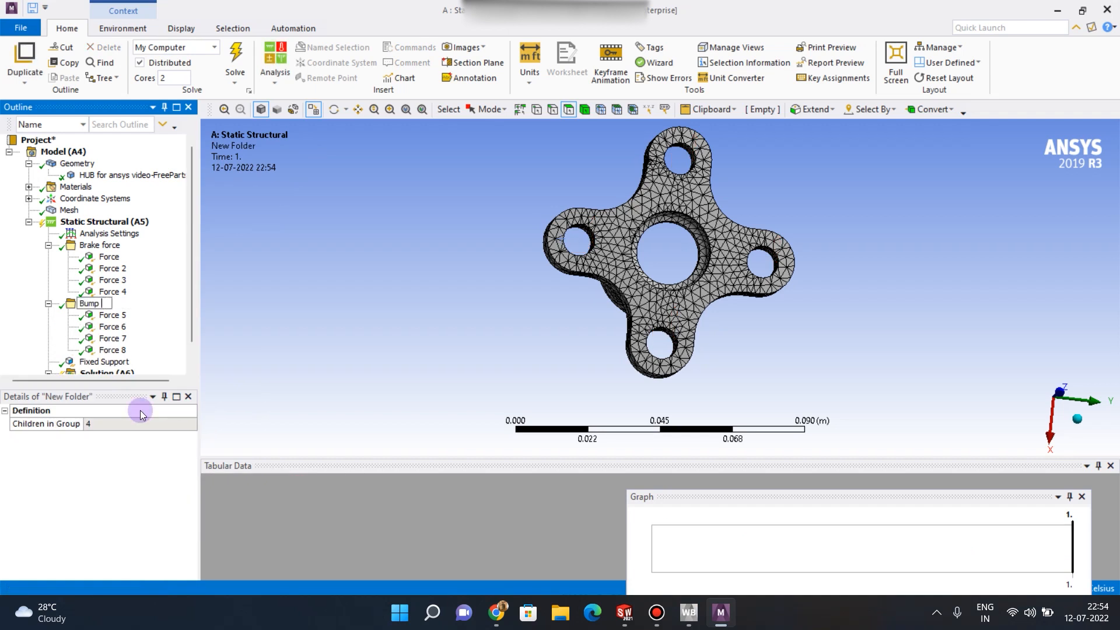
{"action": "type", "text": "mp forces"}
{"action": "key", "text": "Return"}
Review all the braking and bump loads and the fixed support together on the hub
{"action": "scroll", "coordinate": [145, 330], "scroll_direction": "down", "scroll_amount": 1}
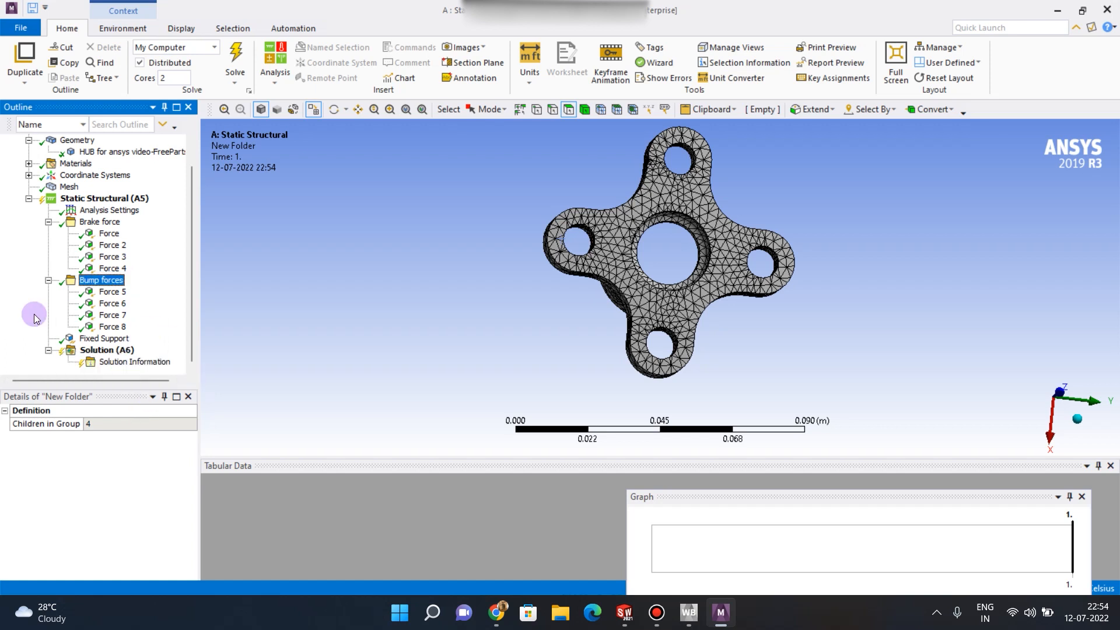
{"action": "scroll", "coordinate": [100, 284], "scroll_direction": "up", "scroll_amount": 1}
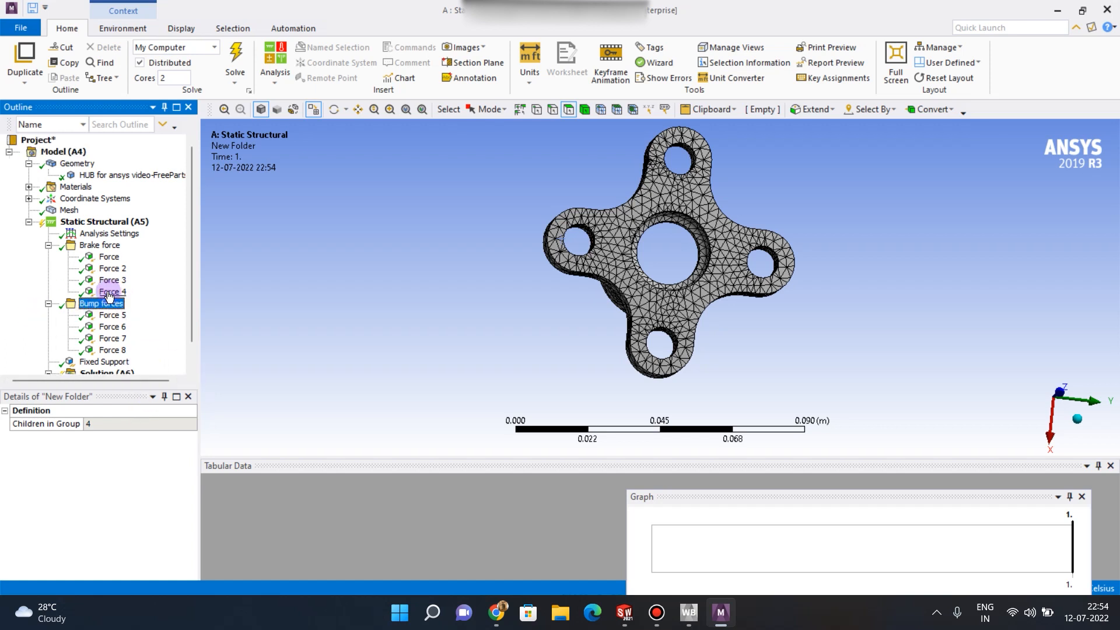
{"action": "left_click", "coordinate": [103, 222]}
{"action": "mouse_move", "coordinate": [481, 363]}
{"action": "middle_mouse_down"}
{"action": "mouse_move", "coordinate": [475, 350]}
{"action": "mouse_move", "coordinate": [420, 335]}
{"action": "mouse_move", "coordinate": [462, 334]}
{"action": "mouse_move", "coordinate": [469, 347]}
{"action": "middle_mouse_up"}
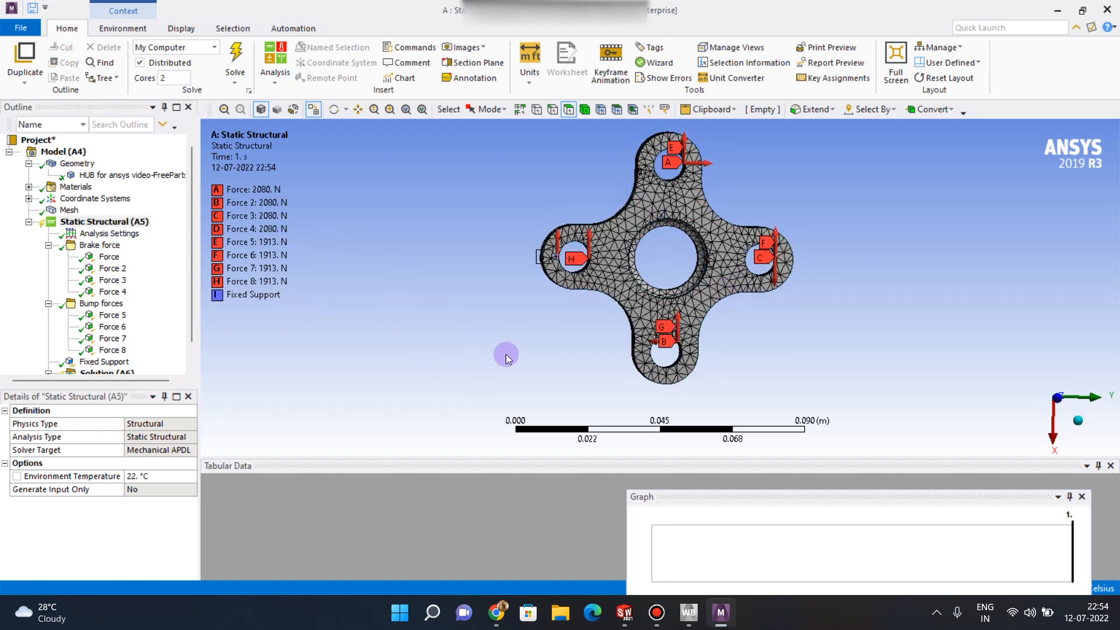
Switch to the Google Docs document to review the load figures below the bump forces, and return to ANSYS Mechanical
{"action": "left_click", "coordinate": [496, 613]}
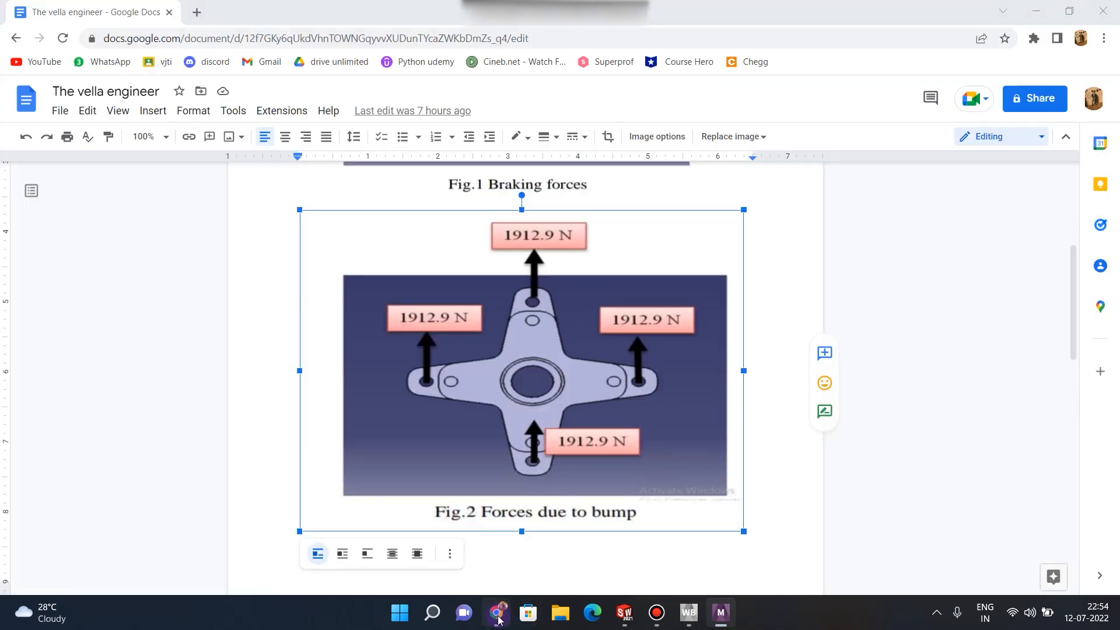
{"action": "scroll", "coordinate": [468, 399], "scroll_direction": "down", "scroll_amount": 8}
{"action": "scroll", "coordinate": [671, 472], "scroll_direction": "up", "scroll_amount": 1}
{"action": "scroll", "coordinate": [691, 520], "scroll_direction": "down", "scroll_amount": 1}
{"action": "left_click", "coordinate": [720, 613]}
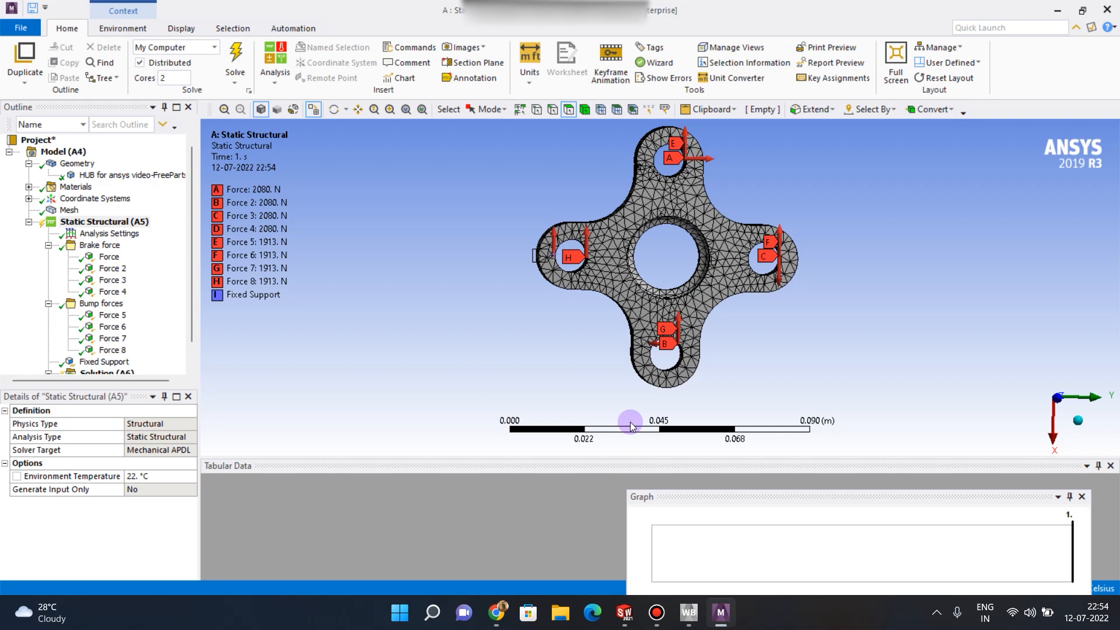
Examine the braking and bump loads on the hub from the front and from the side
{"action": "scroll", "coordinate": [153, 298], "scroll_direction": "down", "scroll_amount": 1}
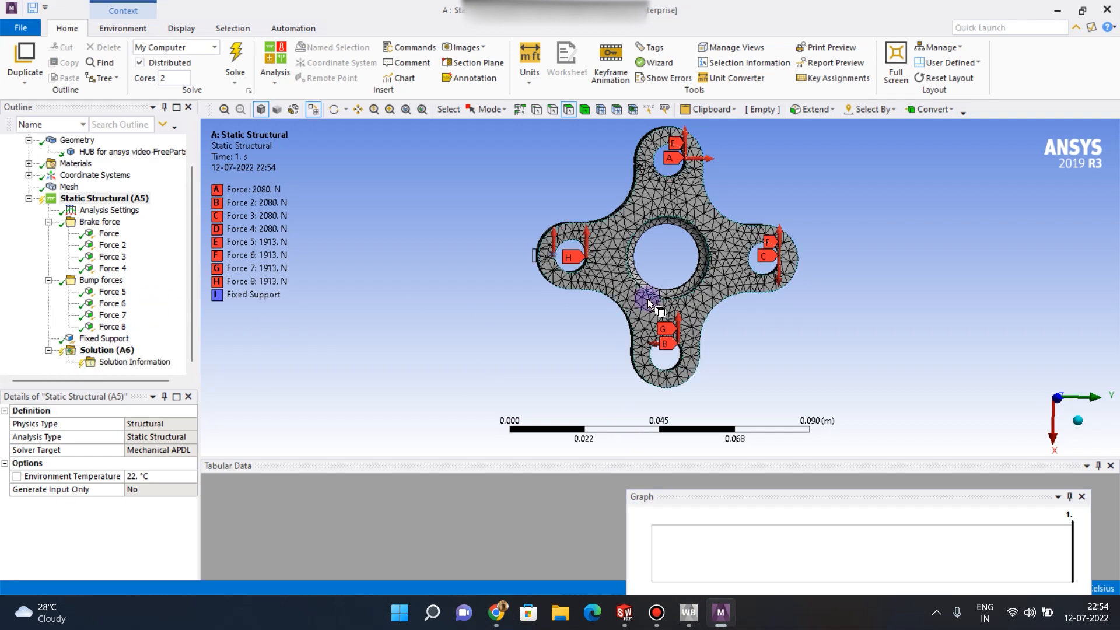
{"action": "scroll", "coordinate": [525, 315], "scroll_direction": "down", "scroll_amount": 1}
{"action": "right_click", "coordinate": [101, 201]}
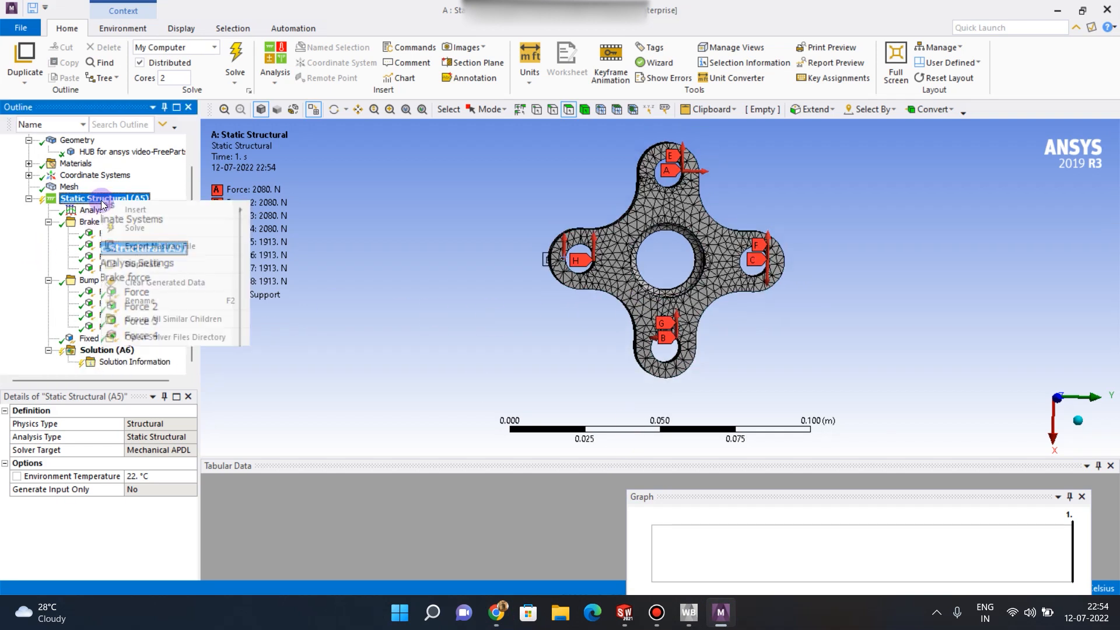
{"action": "left_click", "coordinate": [485, 285]}
{"action": "middle_click_drag", "start_coordinate": [452, 280], "coordinate": [647, 175]}
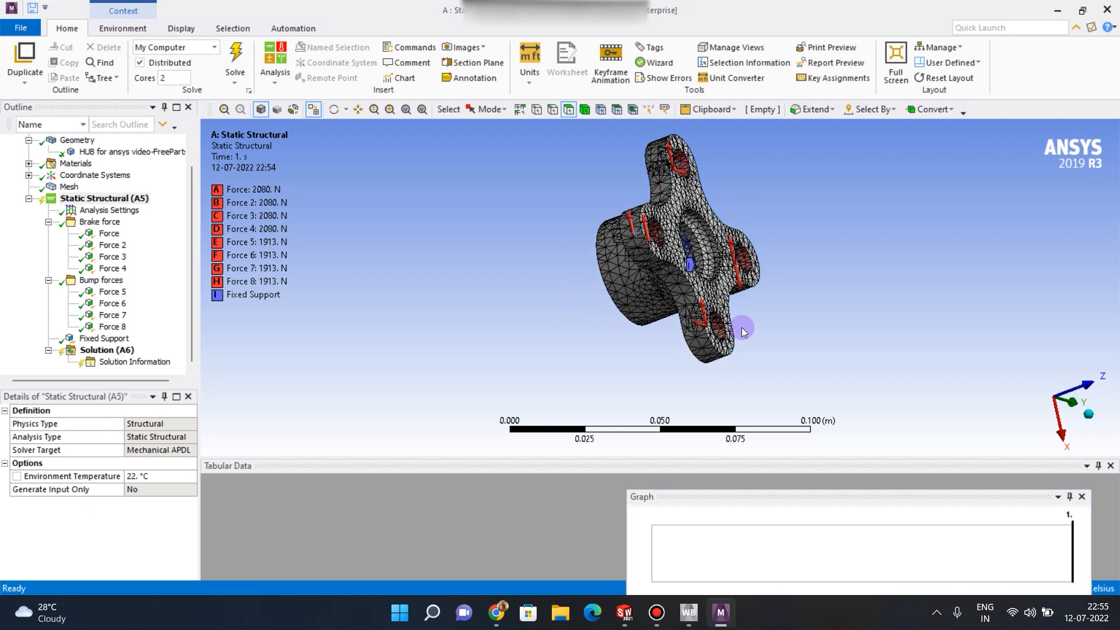
{"action": "middle_click_drag", "start_coordinate": [461, 242], "coordinate": [510, 250]}
{"action": "middle_click_drag", "start_coordinate": [1009, 363], "coordinate": [862, 219]}
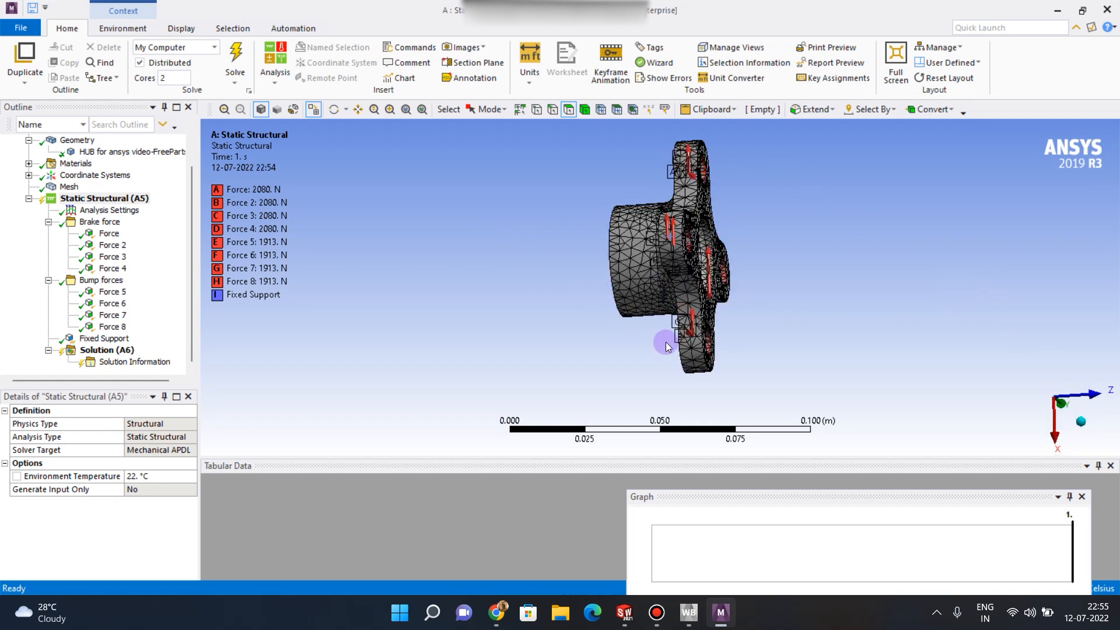
{"action": "middle_click_drag", "start_coordinate": [556, 308], "coordinate": [590, 307]}
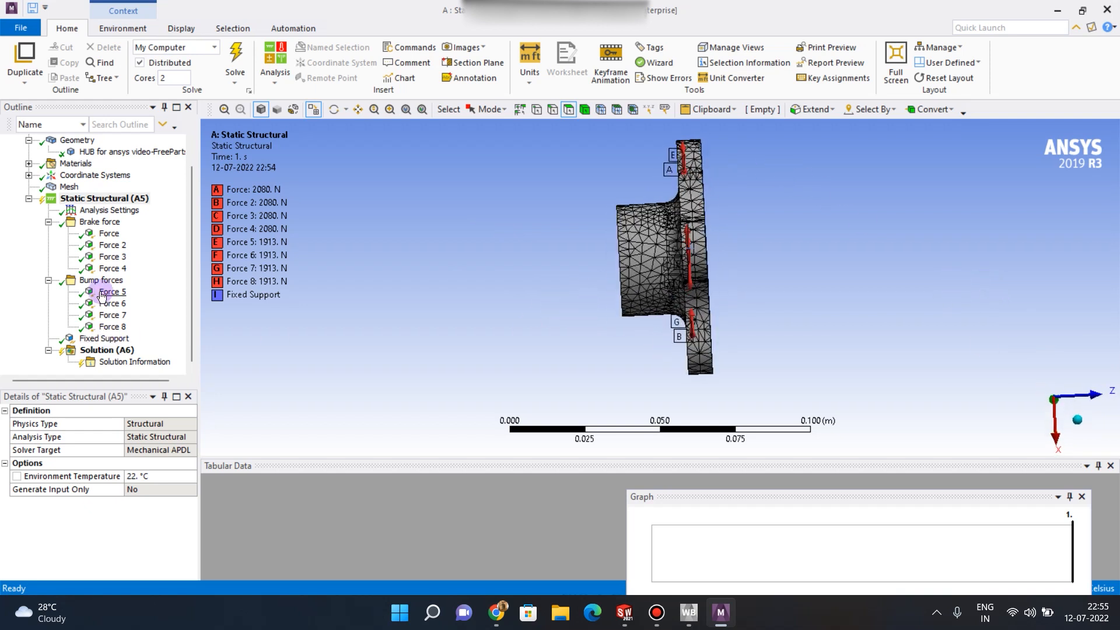
Insert a new force under Static Structural and select the two cylindrical faces of the -X arm's bolt hole
{"action": "right_click", "coordinate": [111, 198]}
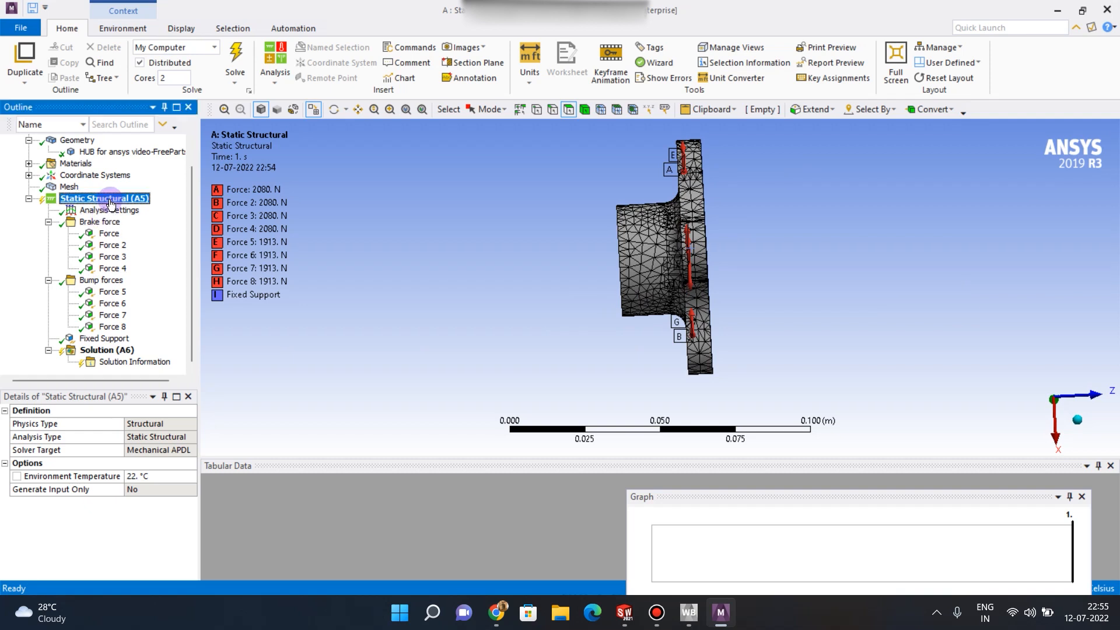
{"action": "mouse_move", "coordinate": [157, 208]}
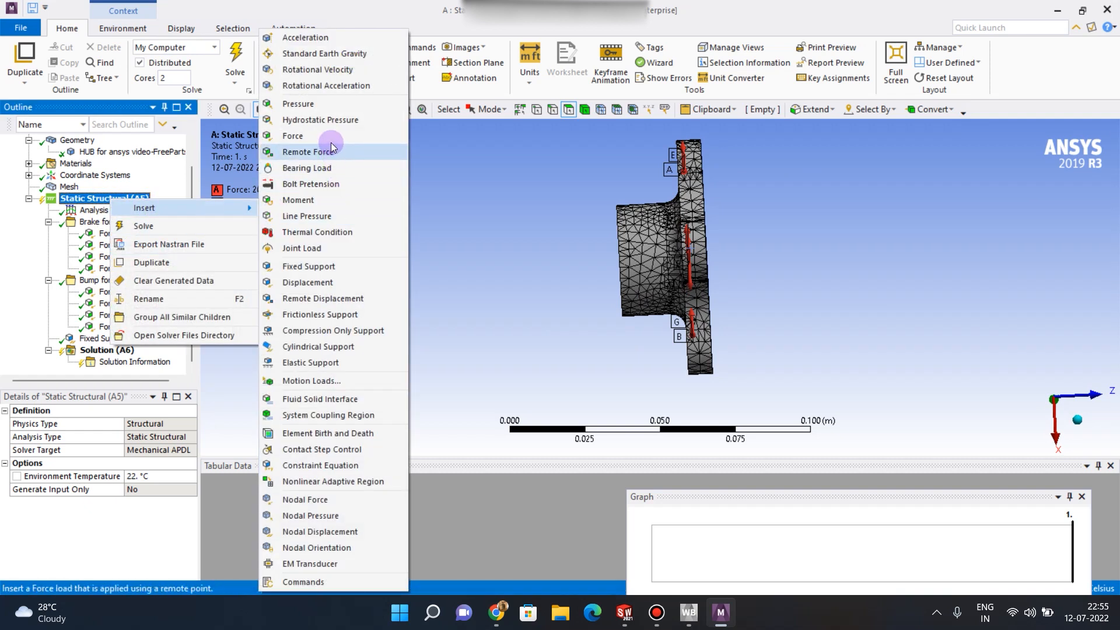
{"action": "left_click", "coordinate": [294, 136]}
{"action": "middle_click_drag", "start_coordinate": [356, 306], "coordinate": [267, 313]}
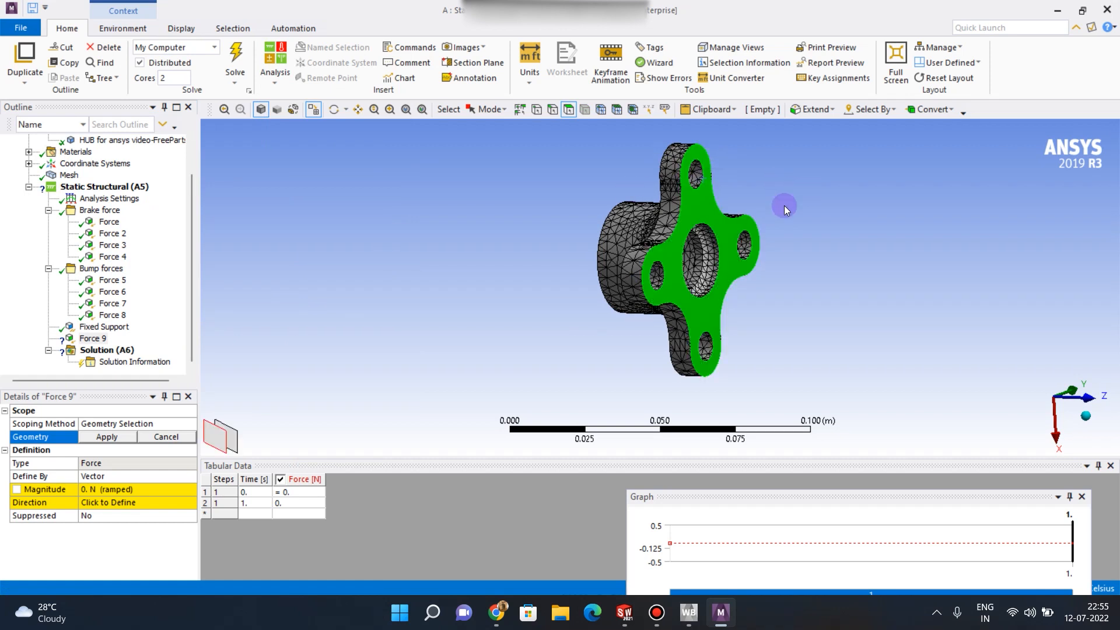
{"action": "left_click", "coordinate": [107, 438]}
{"action": "middle_click_drag", "start_coordinate": [825, 190], "coordinate": [667, 188]}
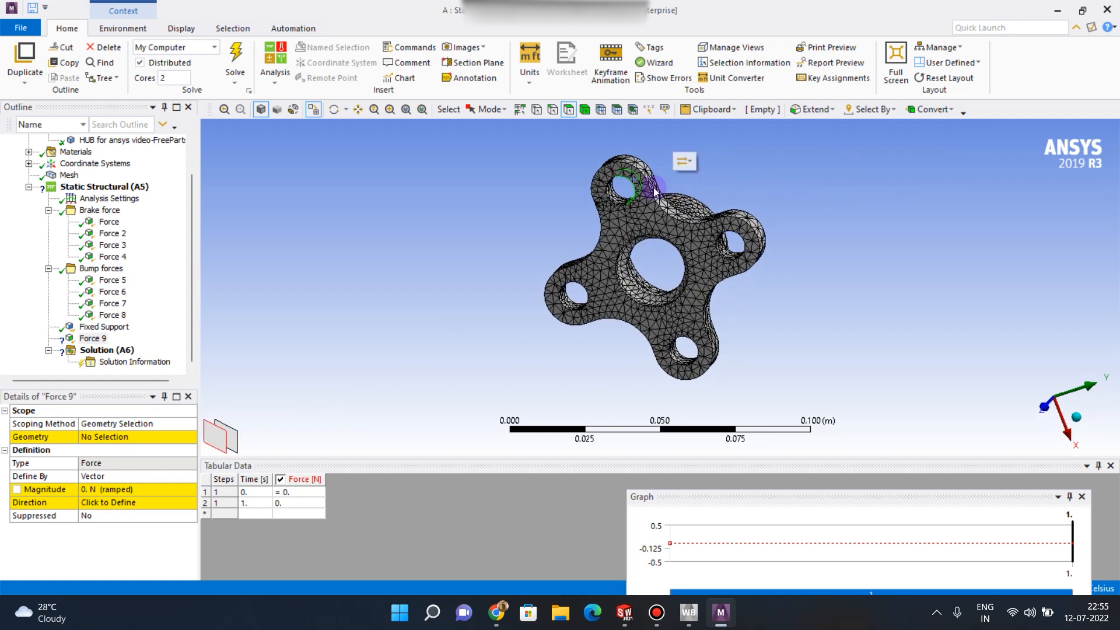
{"action": "middle_click_drag", "start_coordinate": [614, 266], "coordinate": [782, 230]}
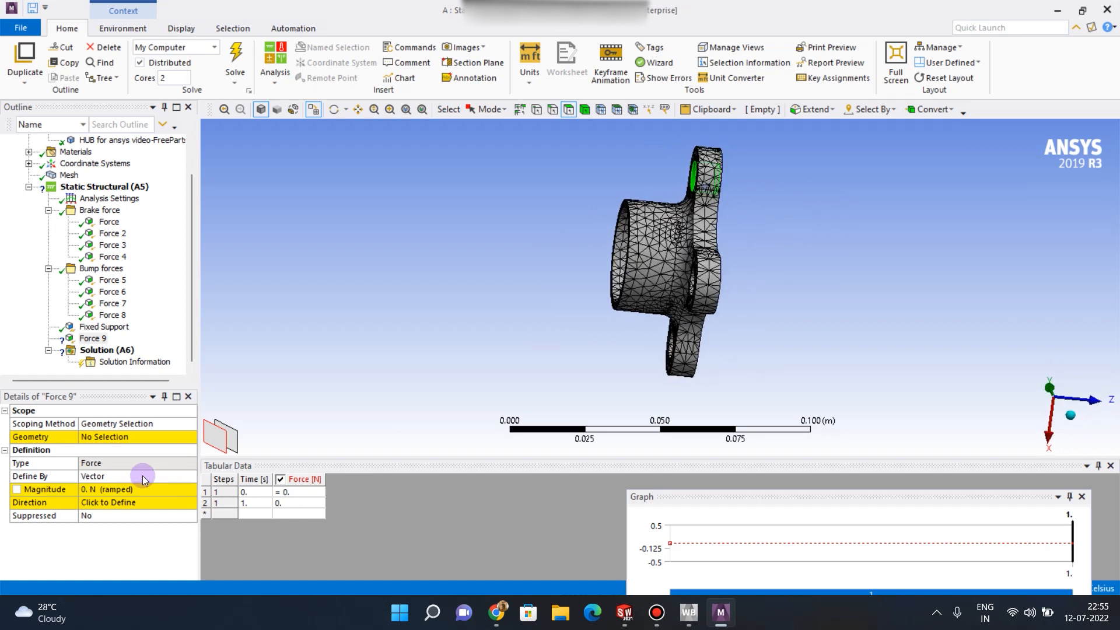
Define Force 9 by components with a Z component of 3112 N, checking the cornering figure in the Google Docs document
{"action": "left_click", "coordinate": [182, 478]}
{"action": "left_click", "coordinate": [191, 478]}
{"action": "left_click", "coordinate": [175, 502]}
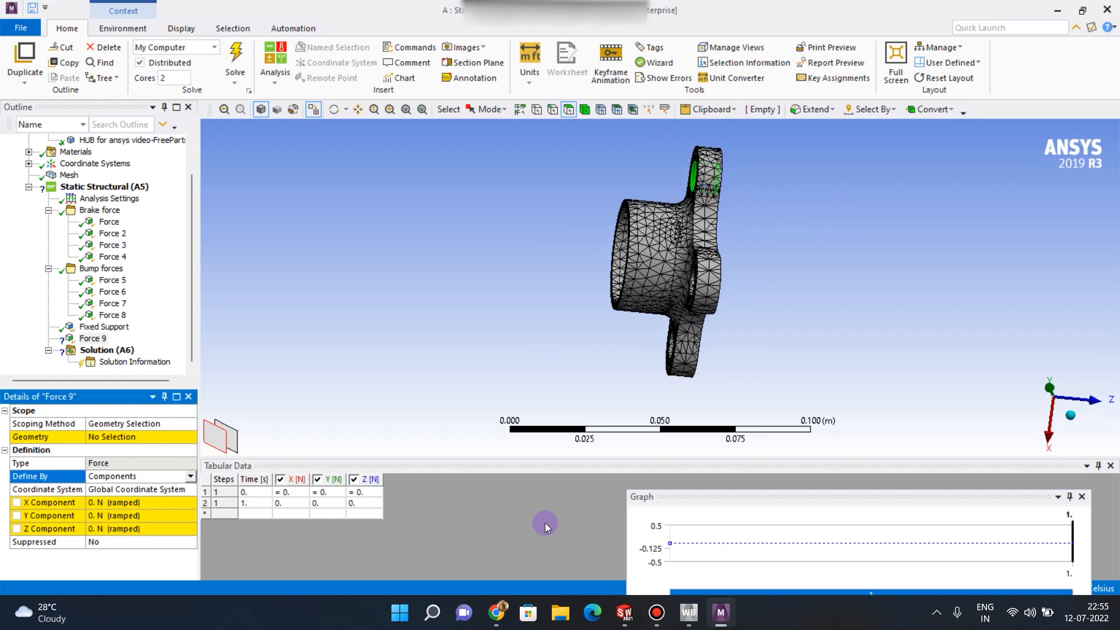
{"action": "left_click", "coordinate": [498, 612]}
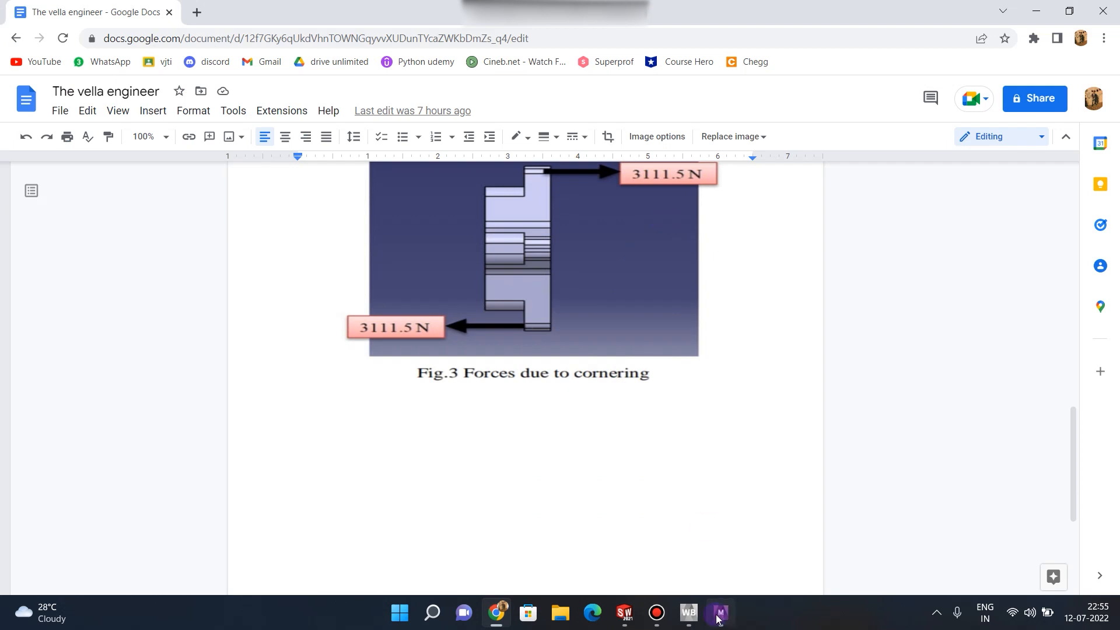
{"action": "left_click", "coordinate": [719, 613]}
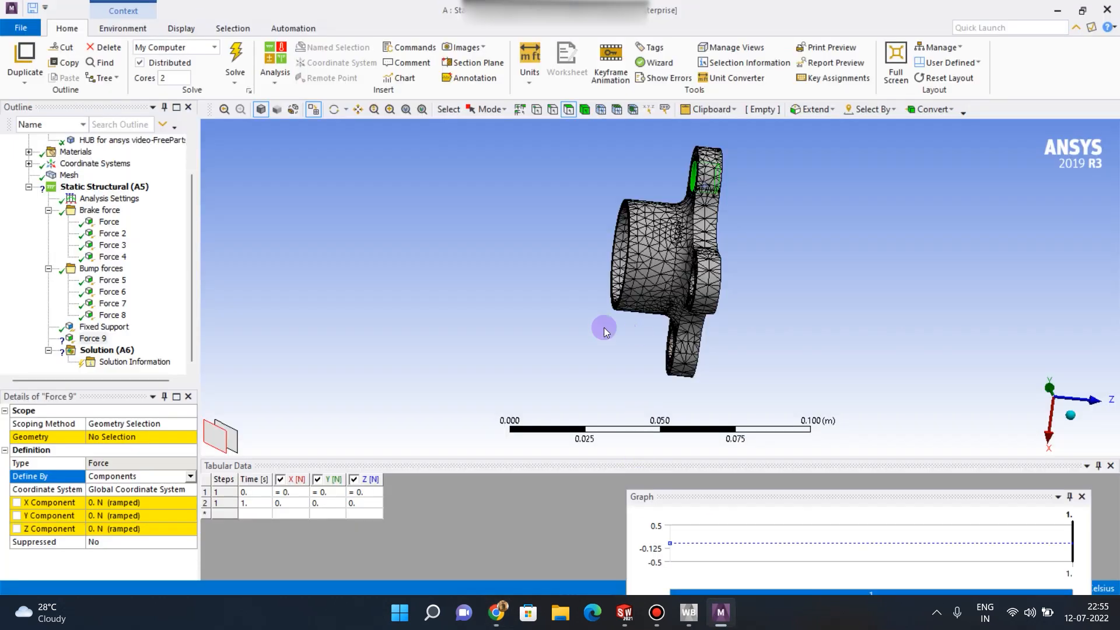
{"action": "left_click", "coordinate": [116, 528]}
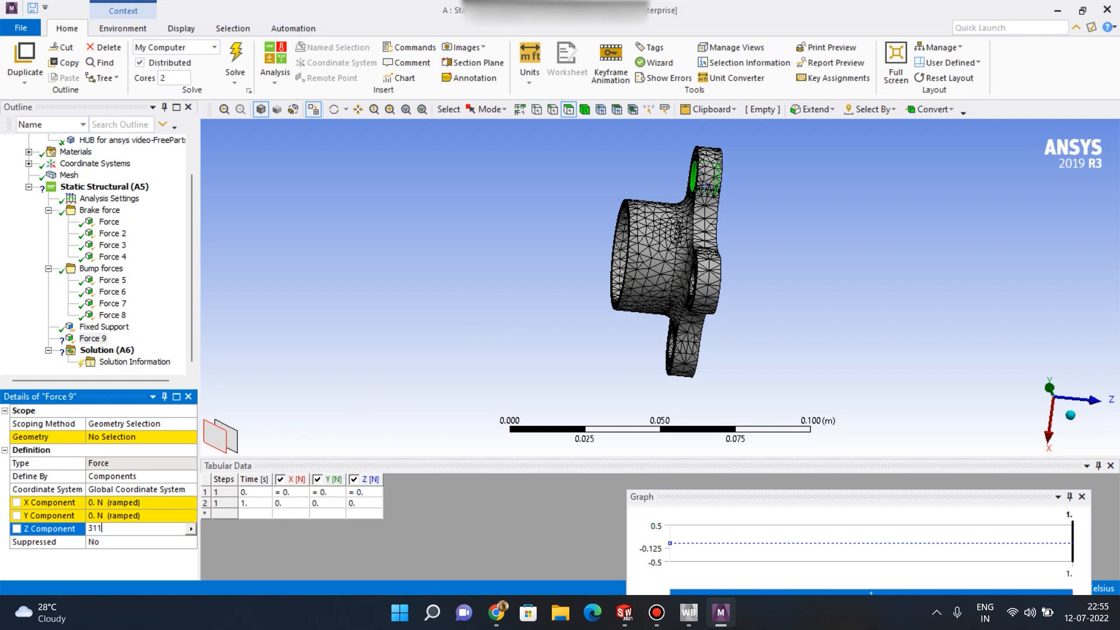
{"action": "type", "text": "3112"}
{"action": "key", "text": "Return"}
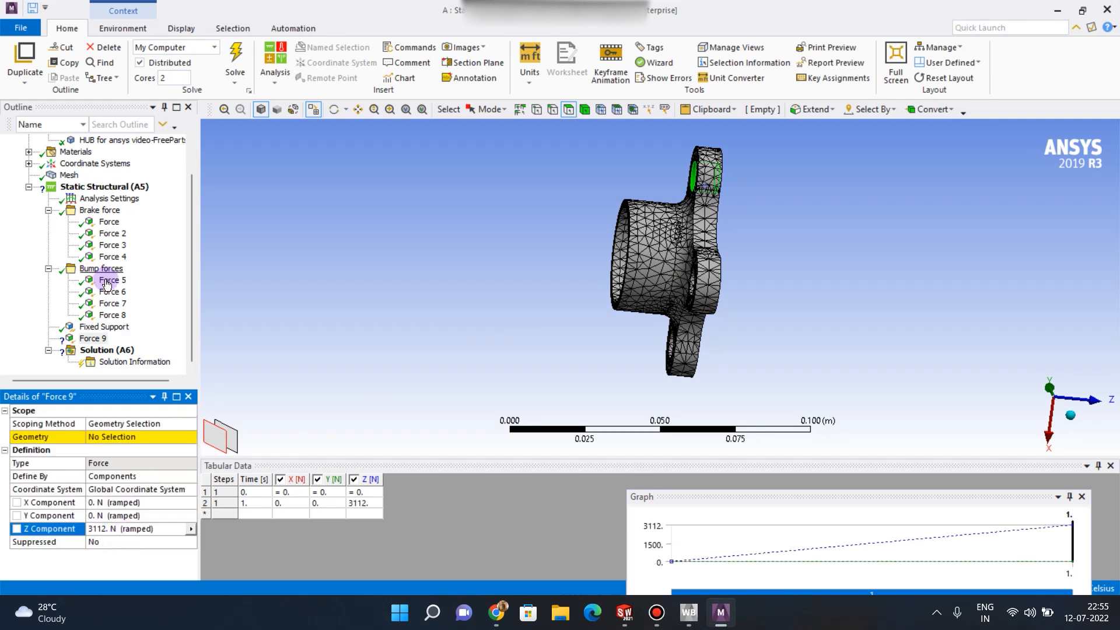
Scope Force 9 to the two selected faces of the -X arm's bolt hole
{"action": "left_click", "coordinate": [123, 436]}
{"action": "left_click", "coordinate": [119, 437]}
{"action": "mouse_move", "coordinate": [446, 297]}
{"action": "middle_mouse_down"}
{"action": "mouse_move", "coordinate": [433, 260]}
{"action": "mouse_move", "coordinate": [492, 279]}
{"action": "mouse_move", "coordinate": [472, 290]}
{"action": "middle_mouse_up"}
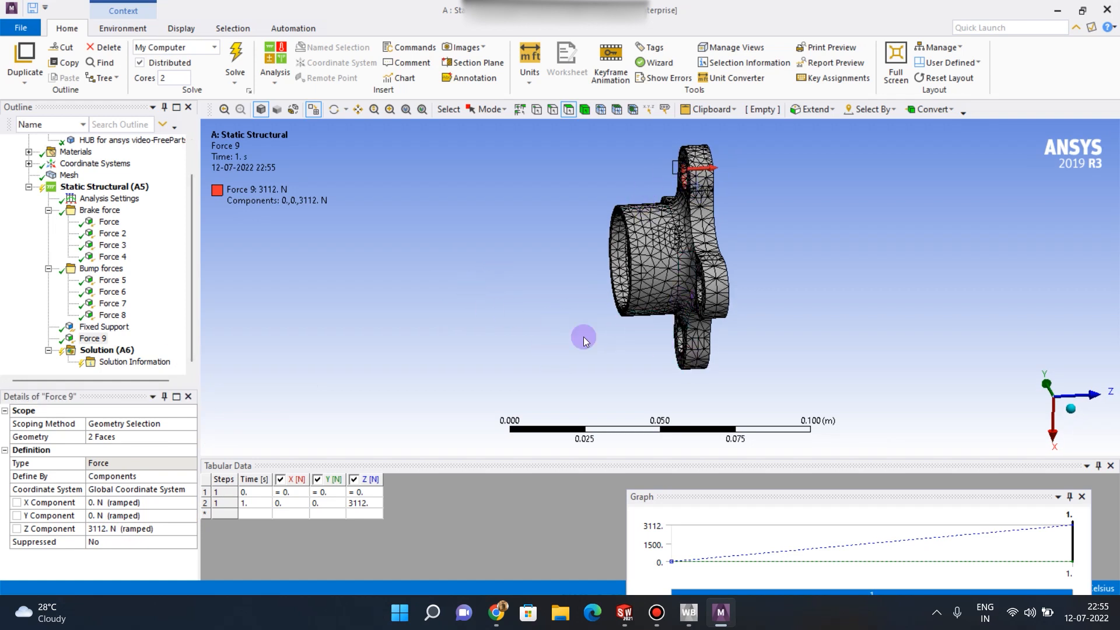
Duplicate Force 9 and select the two cylindrical faces of the +X arm's bolt hole for the copy
{"action": "right_click", "coordinate": [99, 340]}
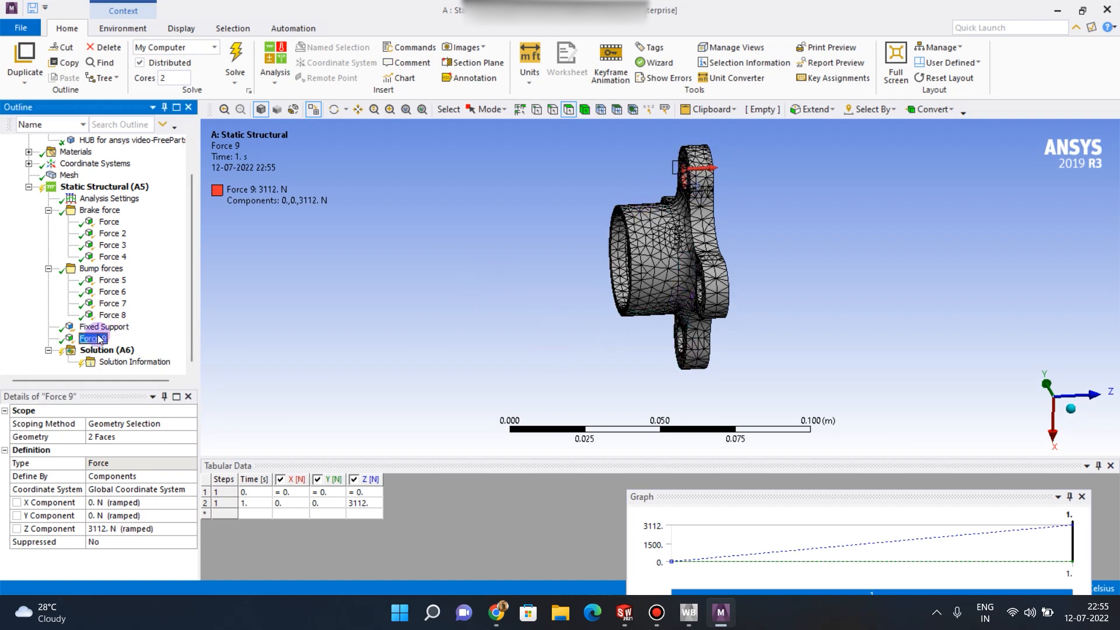
{"action": "left_click", "coordinate": [149, 402]}
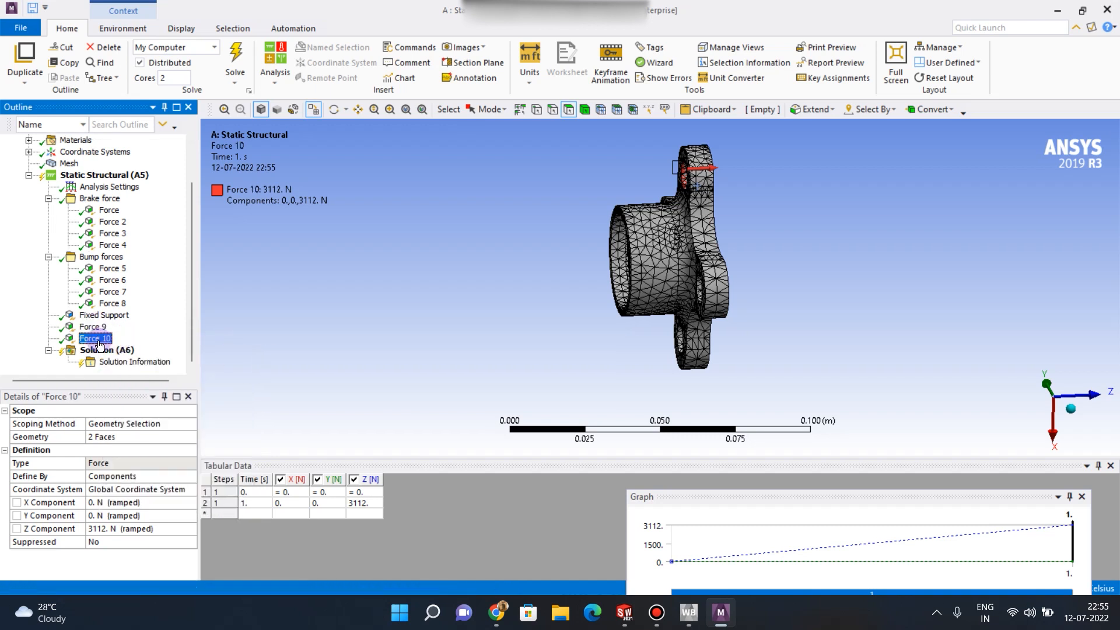
{"action": "middle_click_drag", "start_coordinate": [418, 368], "coordinate": [377, 362]}
{"action": "left_click", "coordinate": [675, 352]}
{"action": "middle_click_drag", "start_coordinate": [793, 356], "coordinate": [628, 344]}
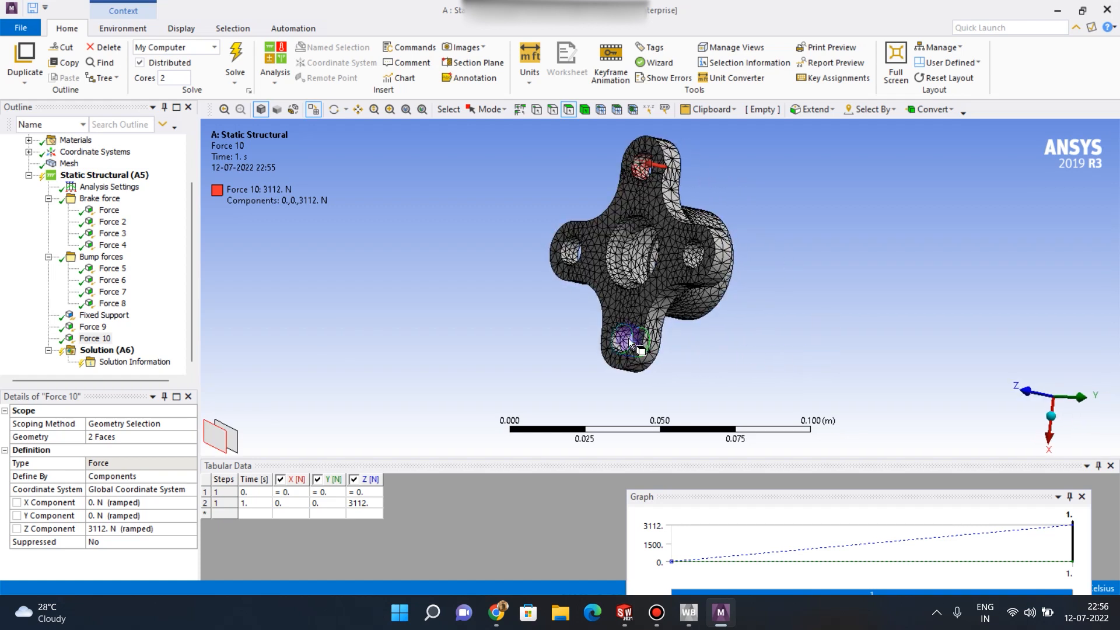
{"action": "left_click", "coordinate": [622, 335]}
{"action": "middle_click_drag", "start_coordinate": [465, 336], "coordinate": [671, 379]}
Set Force 10's Z component to -3112 N and scope it to the selected bolt-hole faces of the +X arm
{"action": "left_click", "coordinate": [97, 528]}
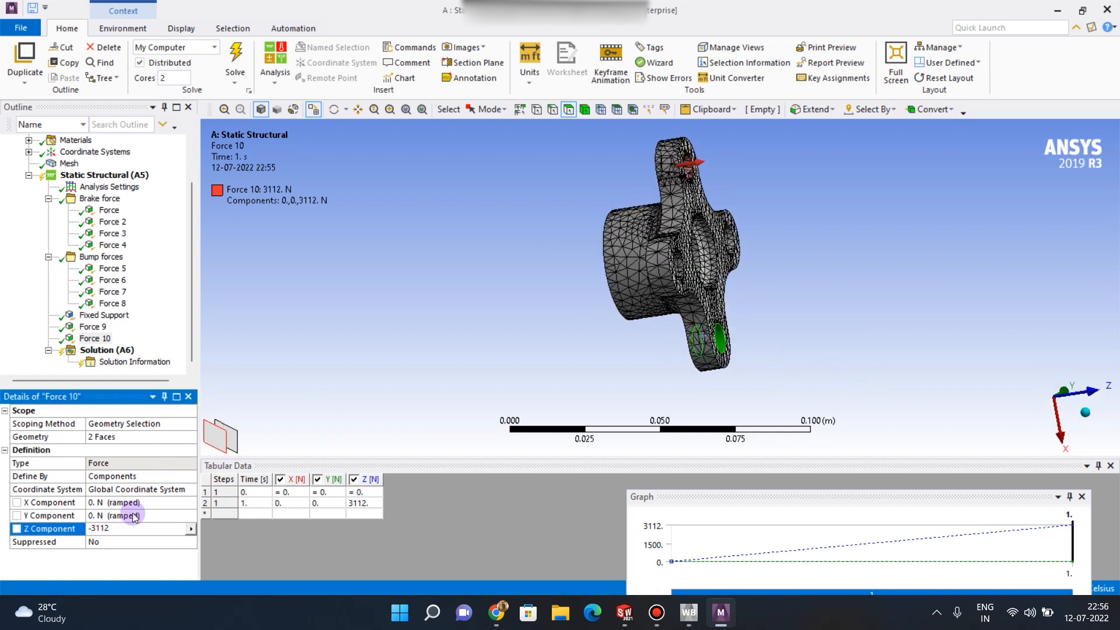
{"action": "type", "text": "-"}
{"action": "key", "text": "Return"}
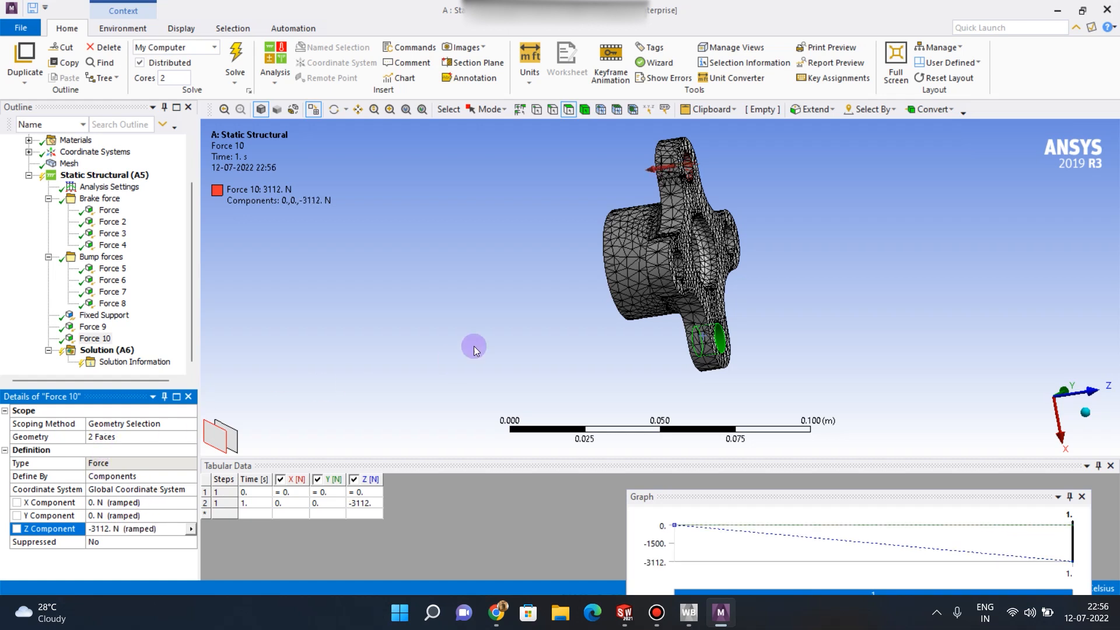
{"action": "mouse_move", "coordinate": [472, 331]}
{"action": "middle_mouse_down"}
{"action": "mouse_move", "coordinate": [580, 286]}
{"action": "mouse_move", "coordinate": [471, 315]}
{"action": "middle_mouse_up"}
Review all the braking, bump and cornering forces together on the hub
{"action": "left_click", "coordinate": [102, 175]}
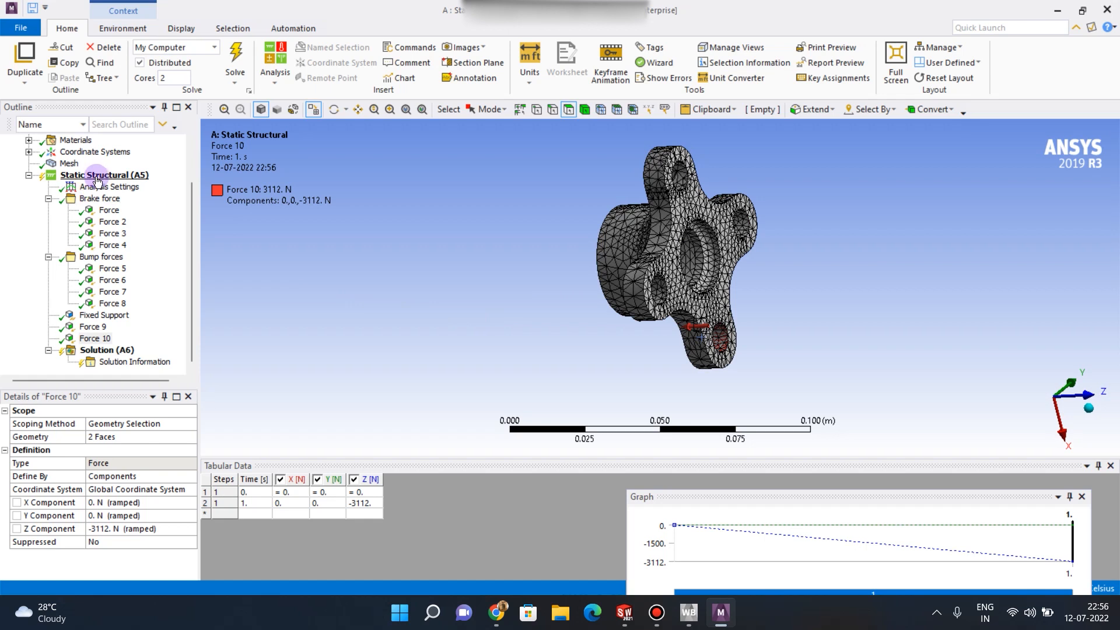
{"action": "middle_click_drag", "start_coordinate": [641, 302], "coordinate": [524, 296]}
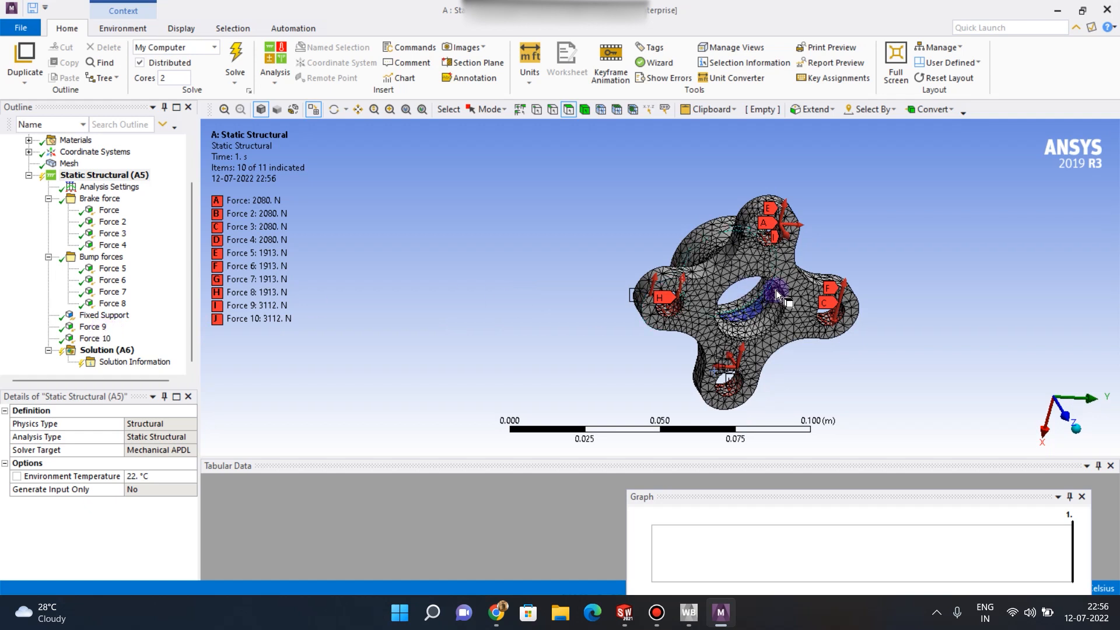
{"action": "middle_click_drag", "start_coordinate": [856, 356], "coordinate": [924, 281], "text": "ctrl"}
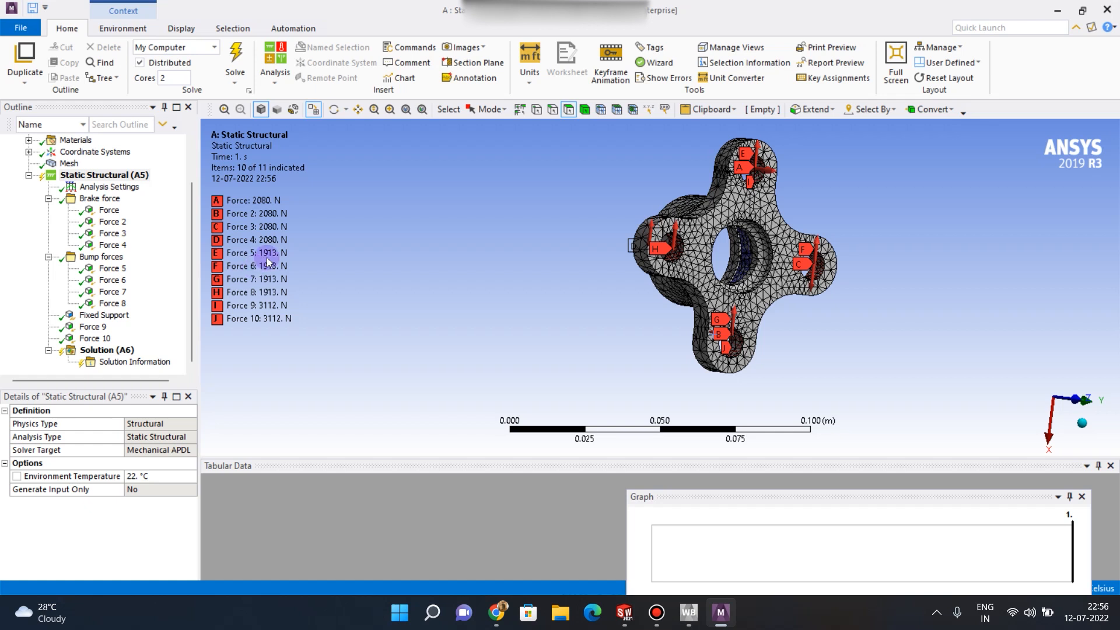
{"action": "mouse_move", "coordinate": [826, 321]}
{"action": "middle_mouse_down"}
{"action": "mouse_move", "coordinate": [843, 302]}
{"action": "mouse_move", "coordinate": [881, 312]}
{"action": "mouse_move", "coordinate": [808, 313]}
{"action": "middle_mouse_up"}
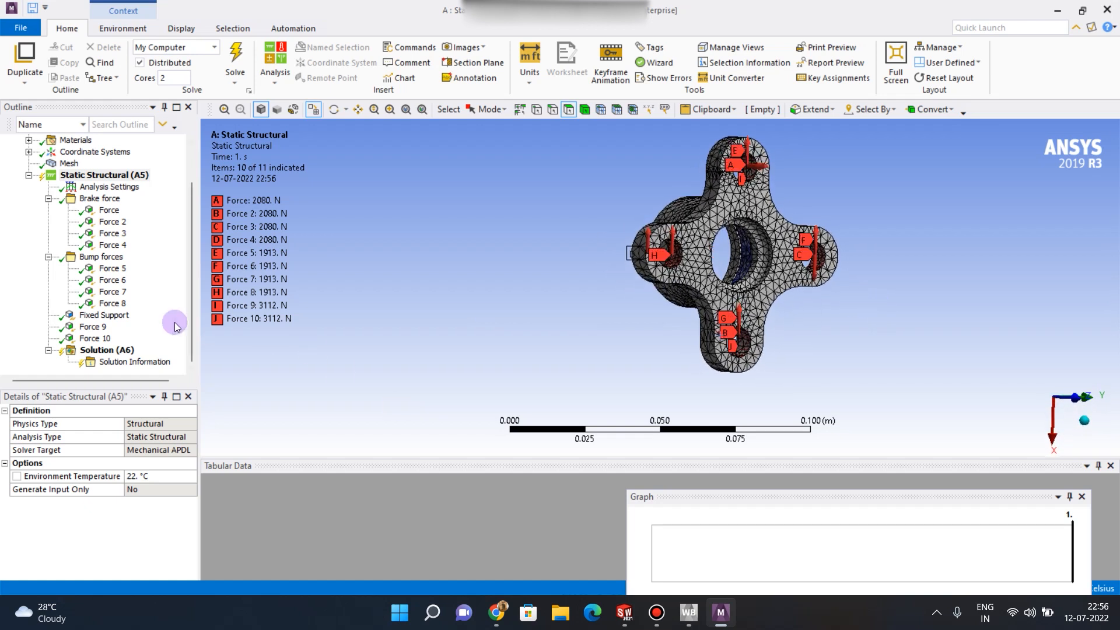
Add an Equivalent (von-Mises) stress result to the solution
{"action": "left_click", "coordinate": [113, 354]}
{"action": "right_click", "coordinate": [114, 353]}
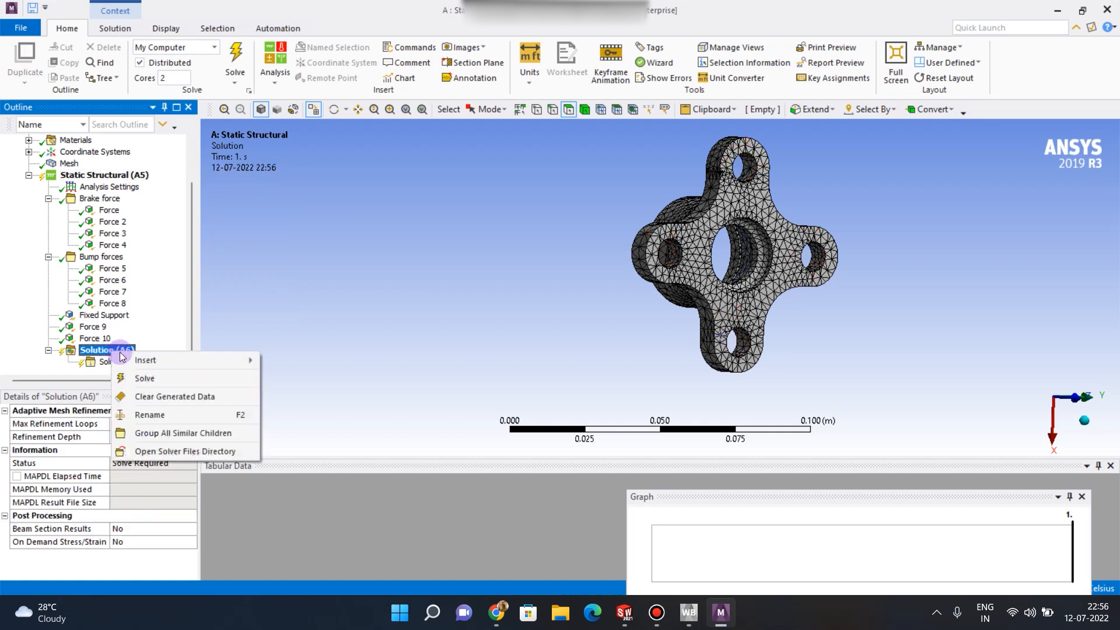
{"action": "mouse_move", "coordinate": [175, 360]}
{"action": "mouse_move", "coordinate": [317, 358]}
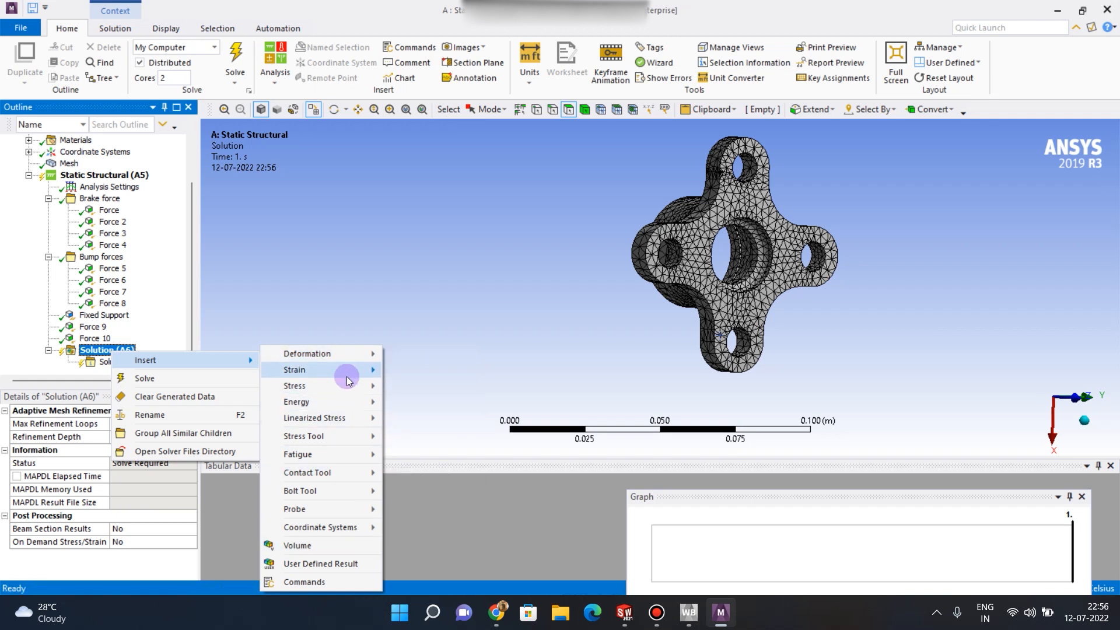
{"action": "mouse_move", "coordinate": [347, 388]}
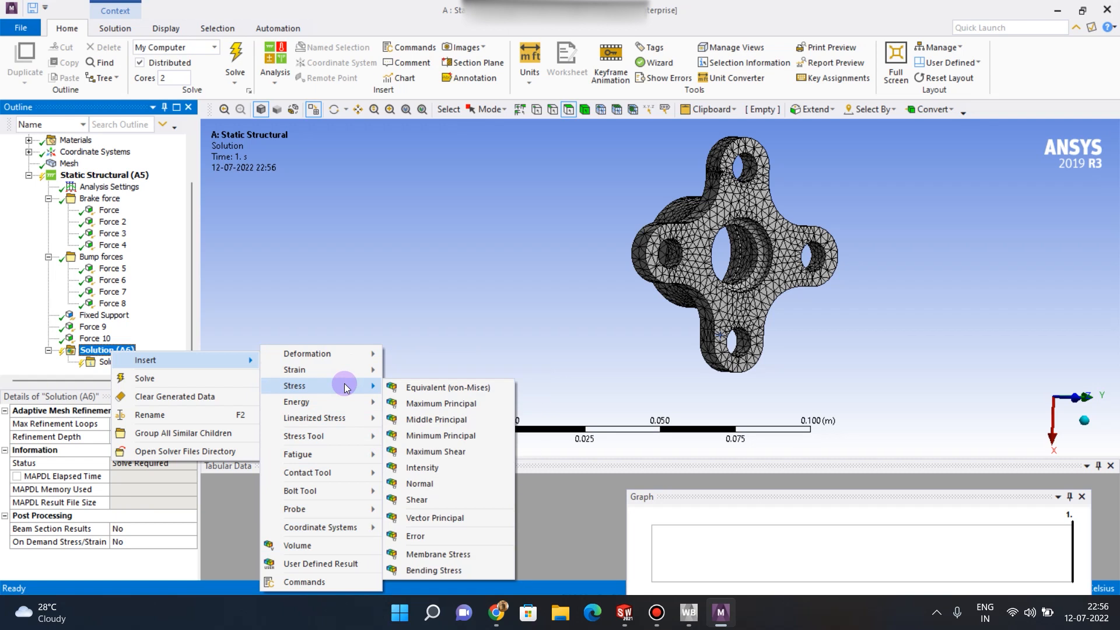
{"action": "left_click", "coordinate": [428, 388]}
Add Equivalent (von-Mises) strain and Total Deformation results to the solution
{"action": "right_click", "coordinate": [127, 339]}
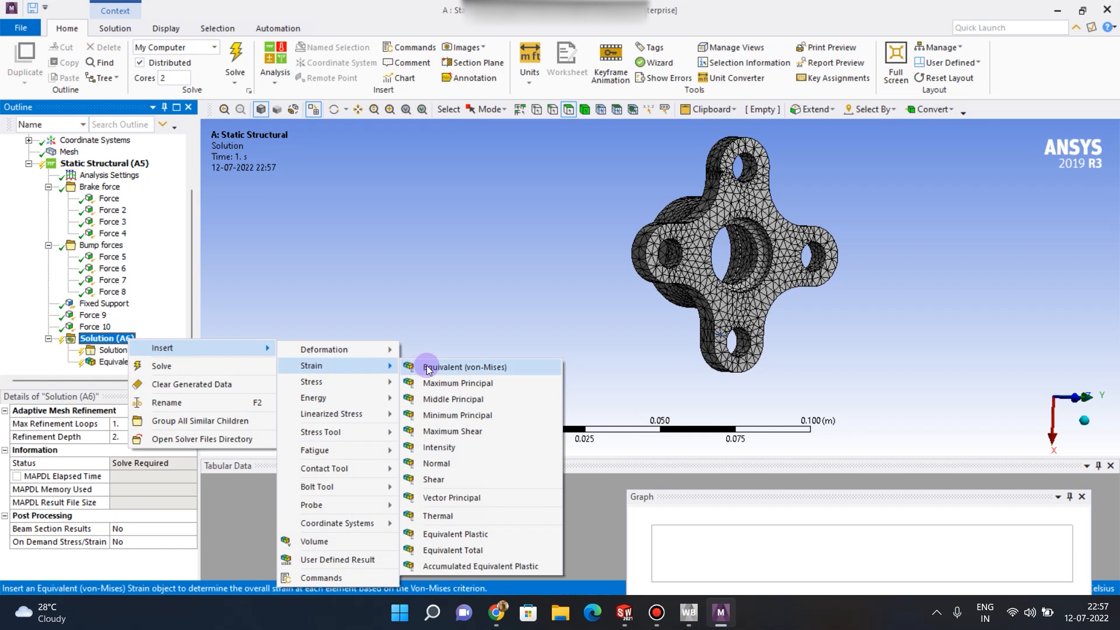
{"action": "left_click", "coordinate": [430, 366]}
{"action": "right_click", "coordinate": [133, 328]}
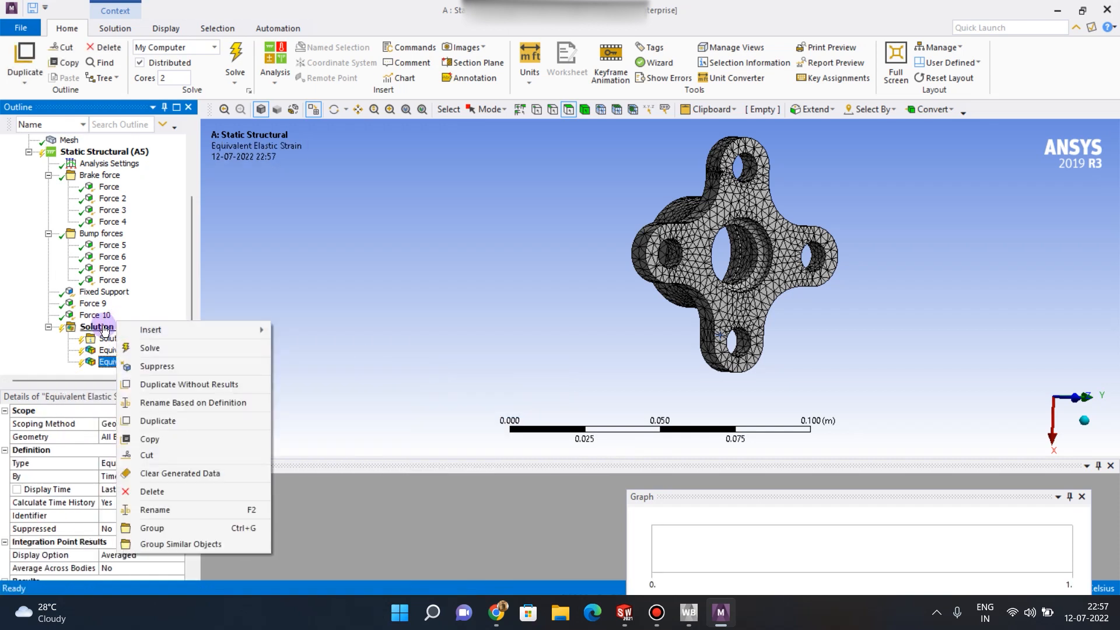
{"action": "right_click", "coordinate": [106, 327]}
{"action": "mouse_move", "coordinate": [168, 337]}
{"action": "mouse_move", "coordinate": [283, 338]}
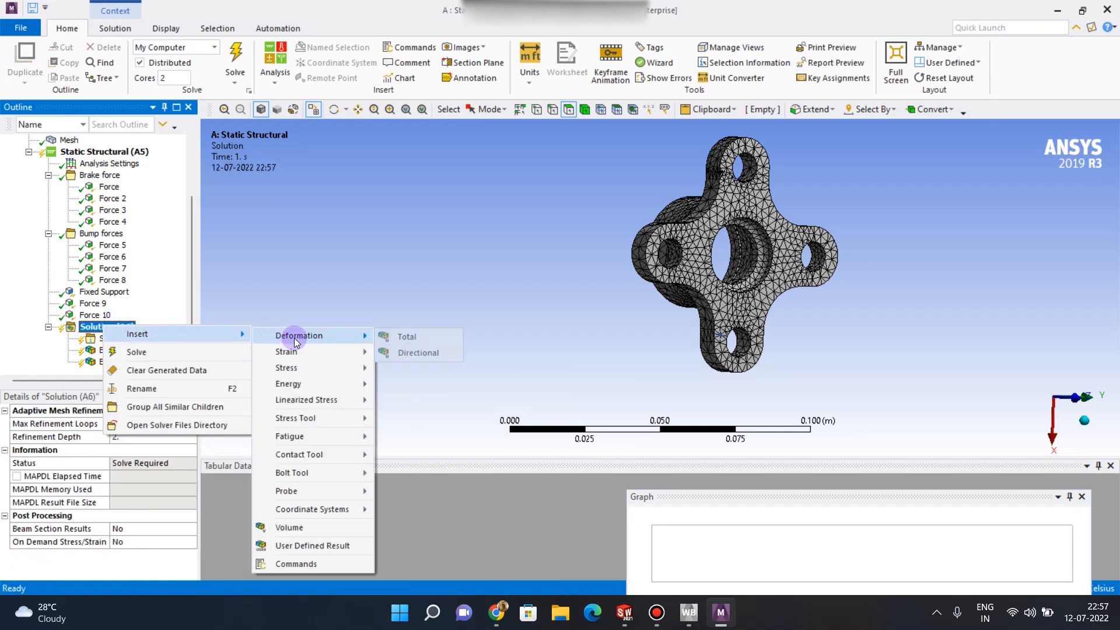
{"action": "left_click", "coordinate": [403, 340]}
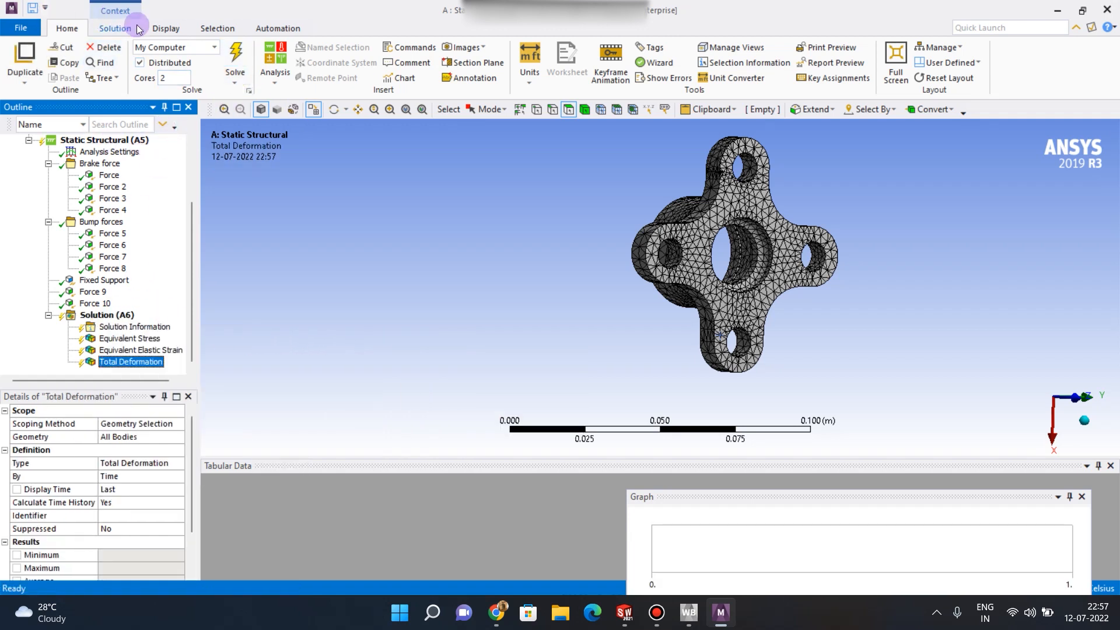
Add a Stress Tool to the solution for evaluating the hub's safety factor
{"action": "left_click", "coordinate": [165, 29]}
{"action": "left_click", "coordinate": [131, 31]}
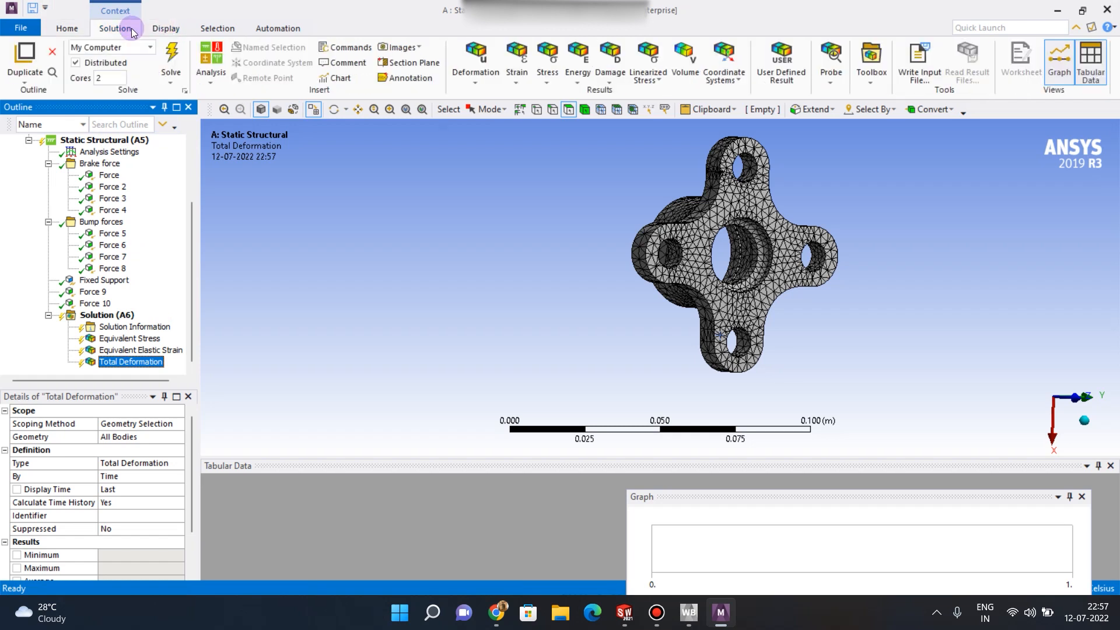
{"action": "left_click", "coordinate": [871, 79]}
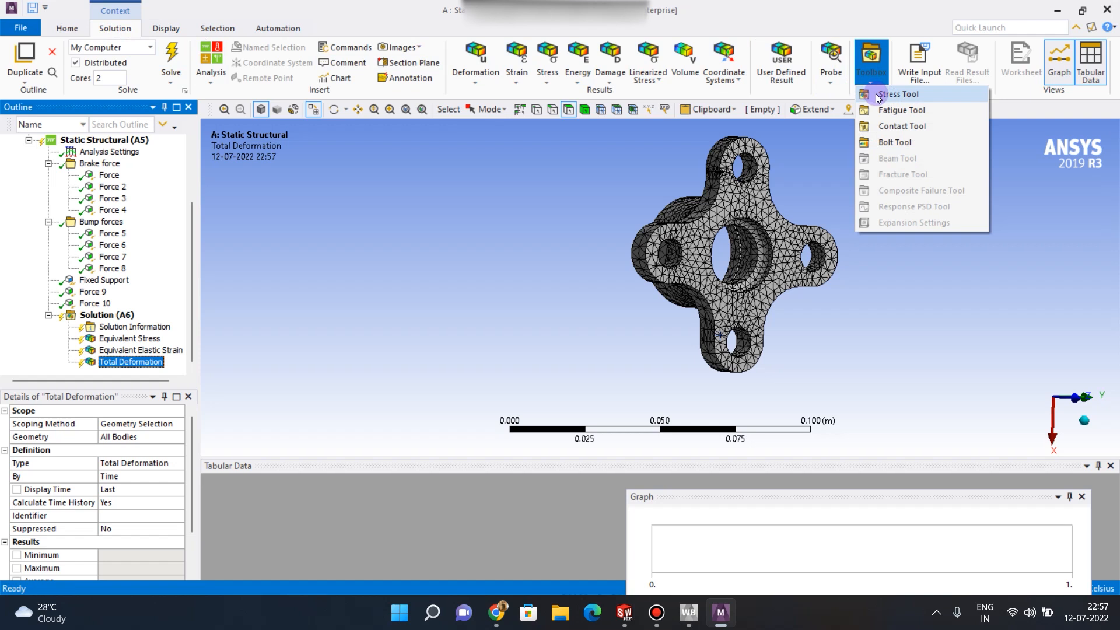
{"action": "left_click", "coordinate": [877, 96]}
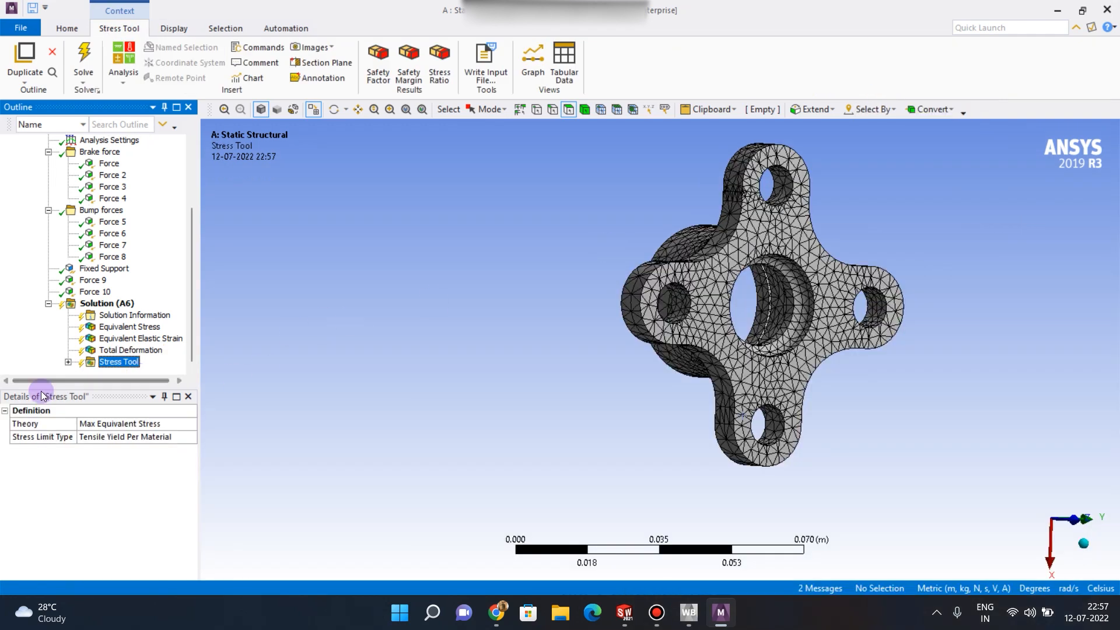
Open the Safety Factor result under the Stress Tool and solve the static structural analysis
{"action": "left_click", "coordinate": [69, 361]}
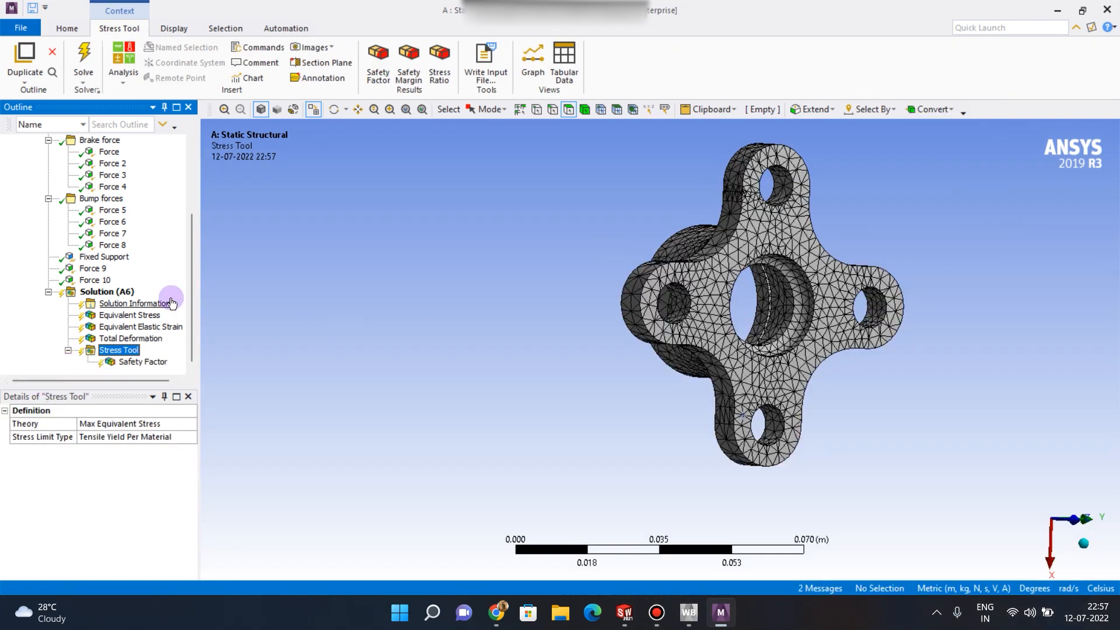
{"action": "left_click", "coordinate": [143, 361]}
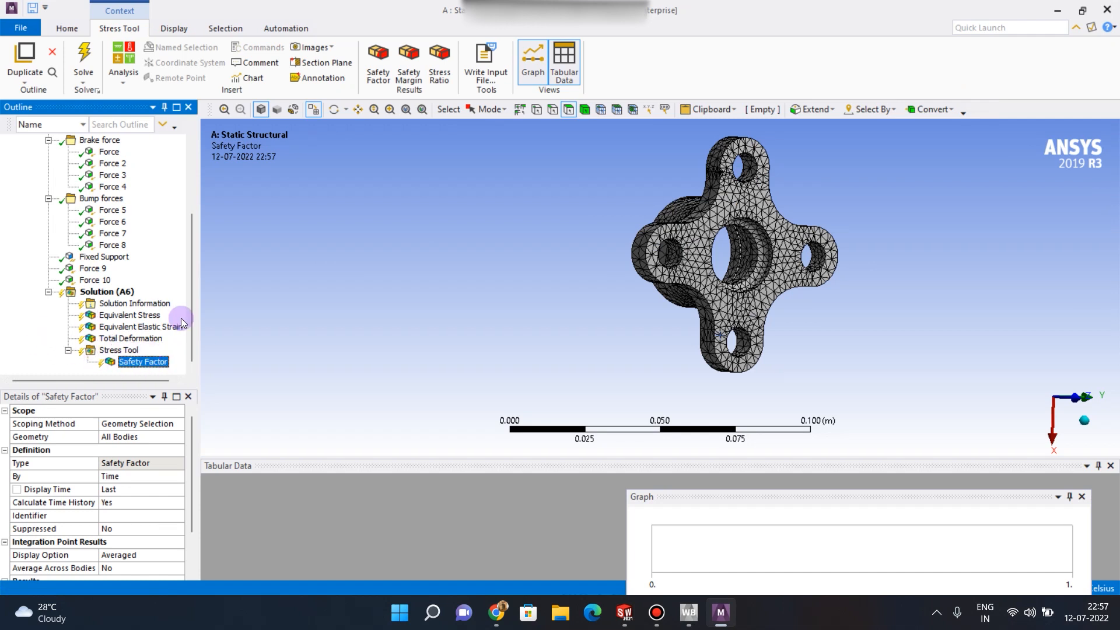
{"action": "scroll", "coordinate": [109, 321], "scroll_direction": "up", "scroll_amount": 1}
{"action": "middle_click_drag", "start_coordinate": [610, 323], "coordinate": [492, 295]}
{"action": "left_click", "coordinate": [83, 58]}
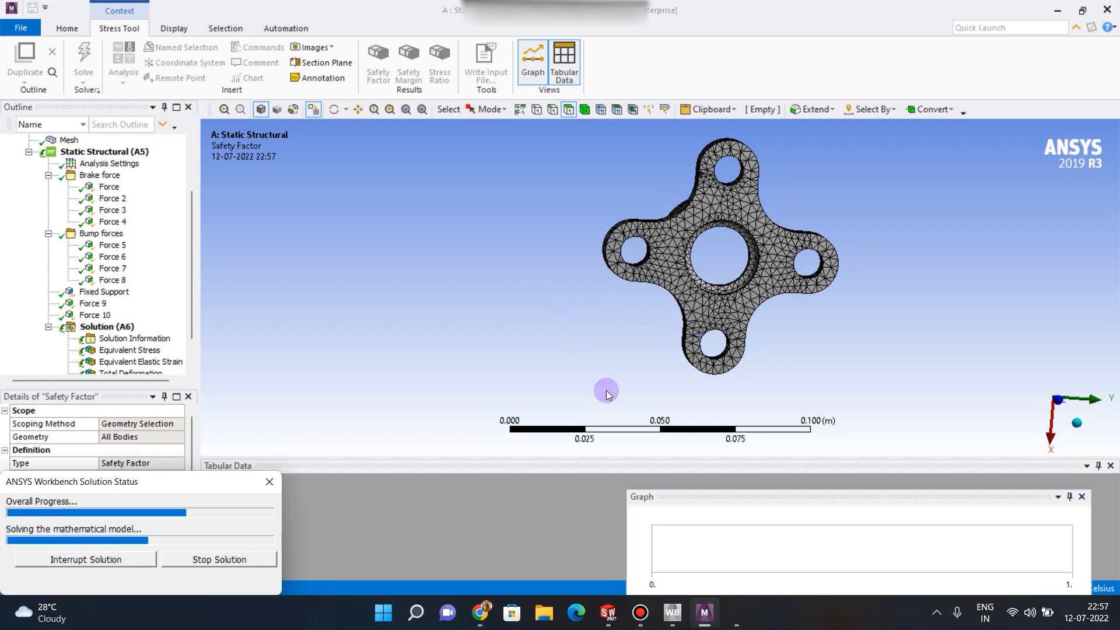
{"action": "left_click", "coordinate": [656, 613]}
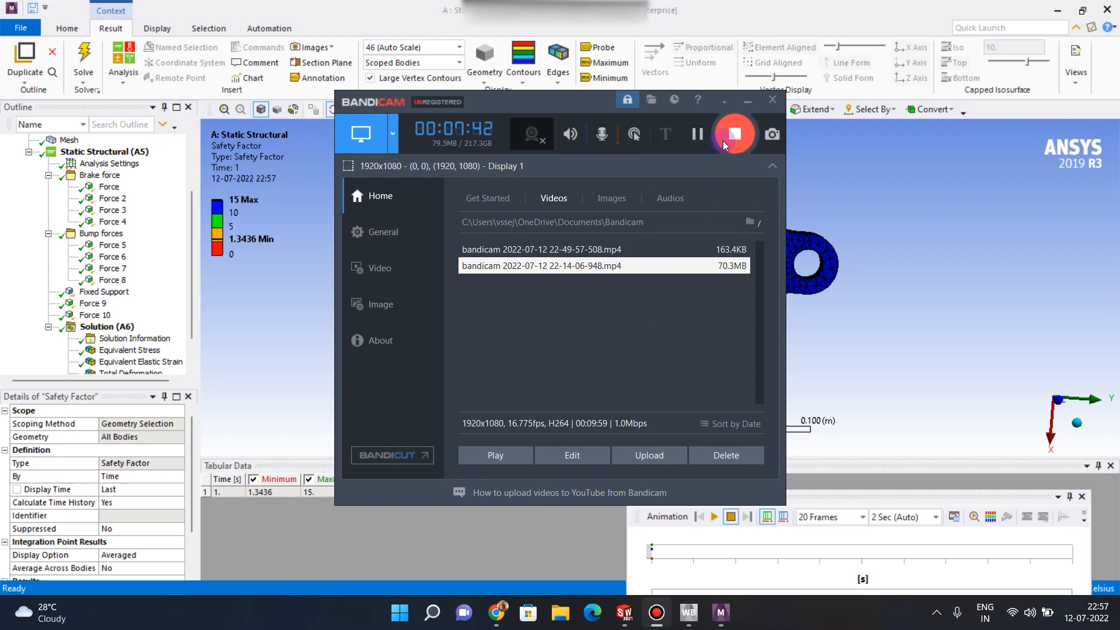
{"action": "left_click", "coordinate": [727, 139]}
Set the deformation scale factor of the hub's safety factor plot to 1.0 (True Scale)
{"action": "left_click_drag", "start_coordinate": [761, 319], "coordinate": [252, 169]}
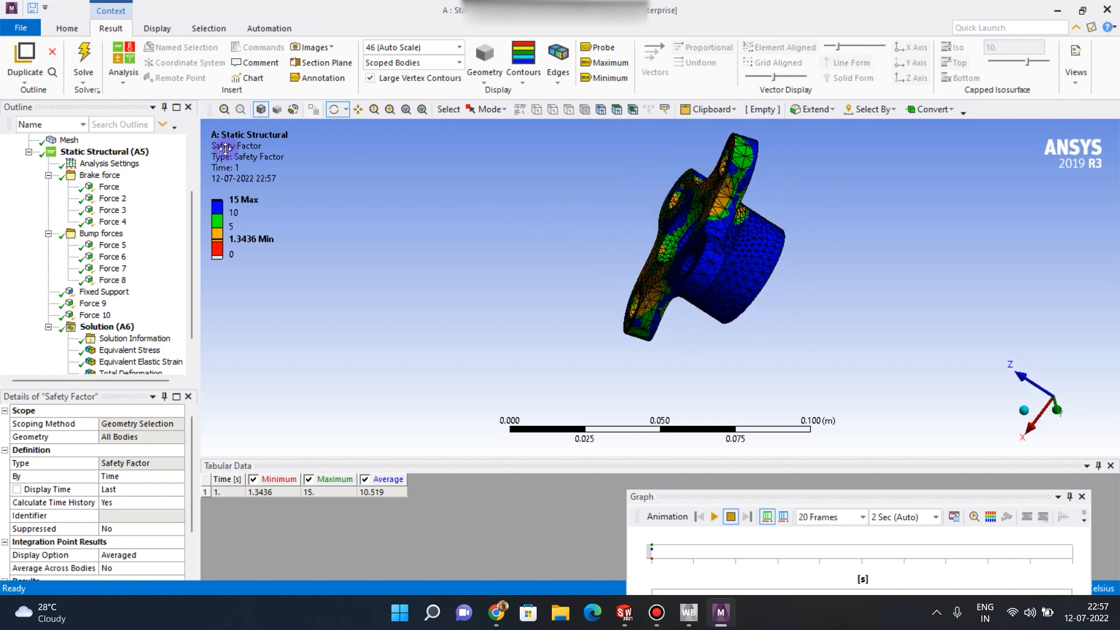
{"action": "left_click_drag", "start_coordinate": [824, 304], "coordinate": [522, 181]}
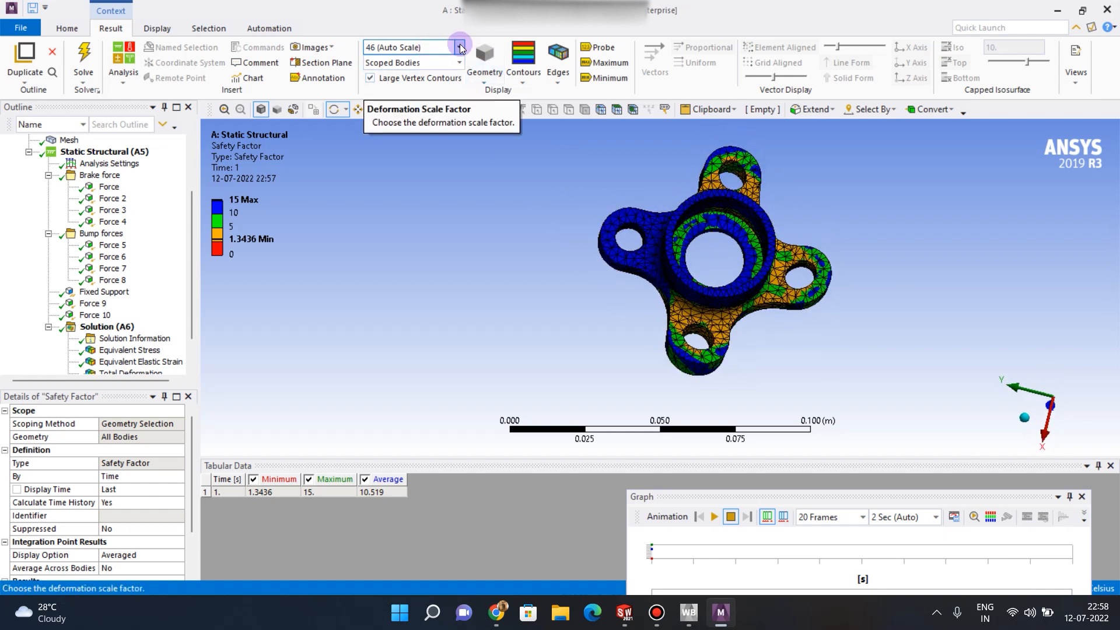
{"action": "left_click", "coordinate": [460, 47]}
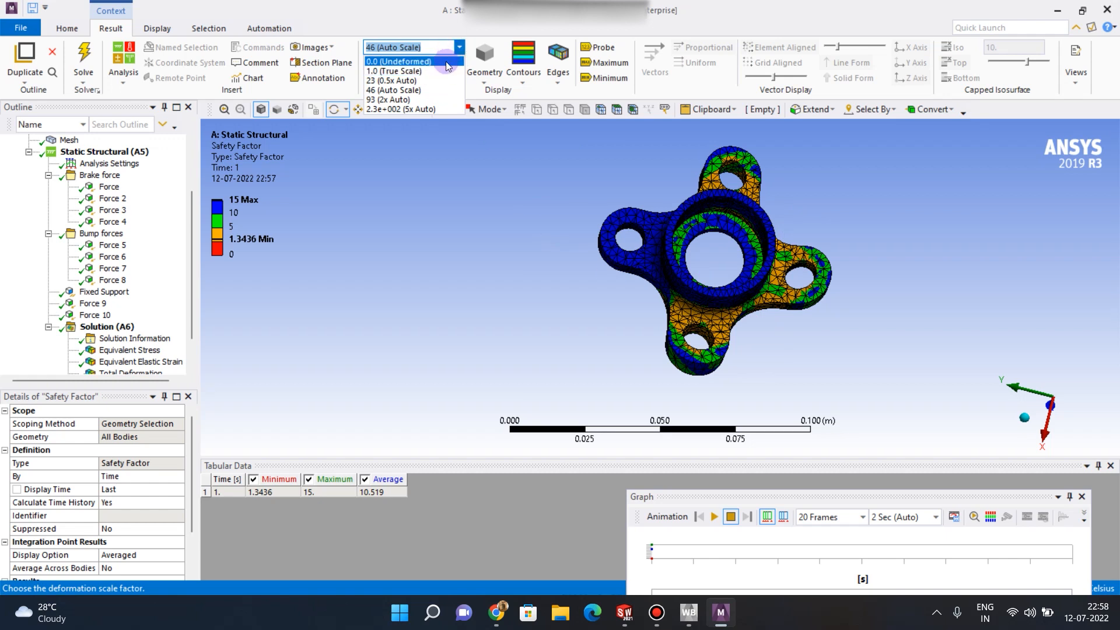
{"action": "left_click", "coordinate": [434, 70]}
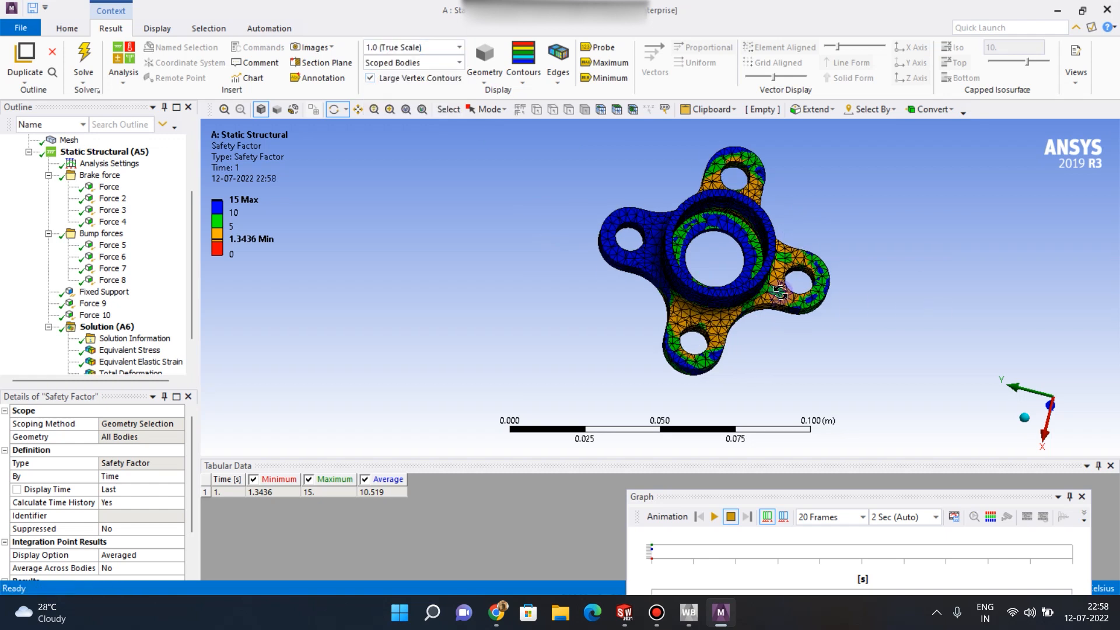
Examine the hub's safety factor distribution at true scale and compare it with the equivalent stress and elastic strain plots
{"action": "mouse_move", "coordinate": [834, 312]}
{"action": "left_mouse_down"}
{"action": "mouse_move", "coordinate": [841, 294]}
{"action": "mouse_move", "coordinate": [798, 264]}
{"action": "mouse_move", "coordinate": [814, 323]}
{"action": "left_mouse_up"}
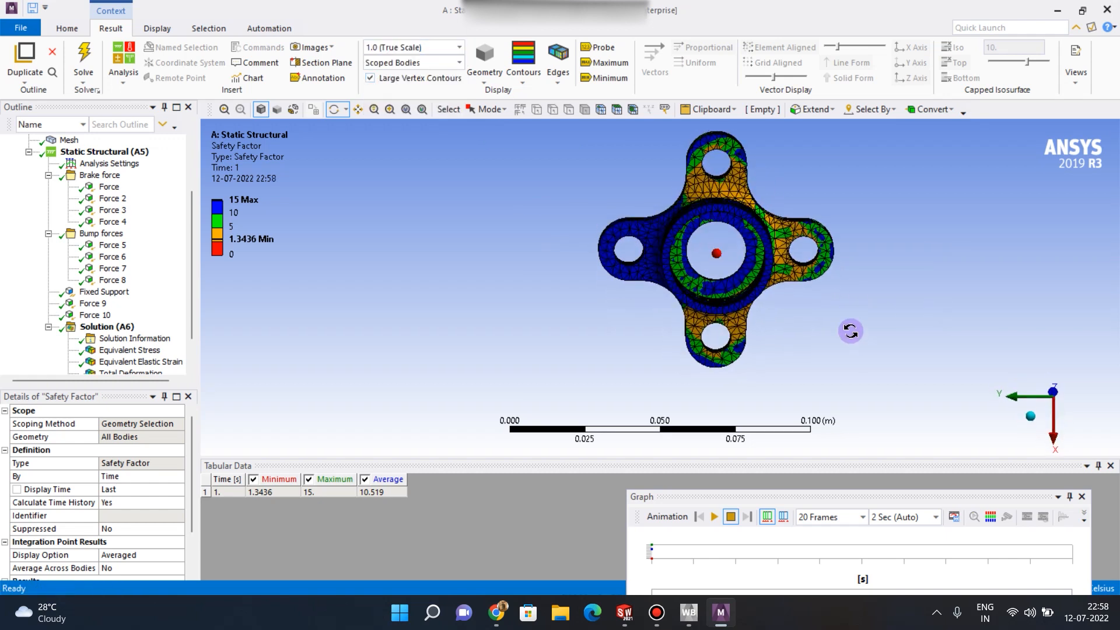
{"action": "left_click_drag", "start_coordinate": [738, 304], "coordinate": [771, 298]}
{"action": "mouse_move", "coordinate": [772, 297]}
{"action": "middle_mouse_down"}
{"action": "mouse_move", "coordinate": [769, 257]}
{"action": "mouse_move", "coordinate": [779, 287]}
{"action": "middle_mouse_up"}
{"action": "middle_click_drag", "start_coordinate": [832, 339], "coordinate": [808, 336], "text": "ctrl"}
{"action": "scroll", "coordinate": [165, 336], "scroll_direction": "down", "scroll_amount": 1}
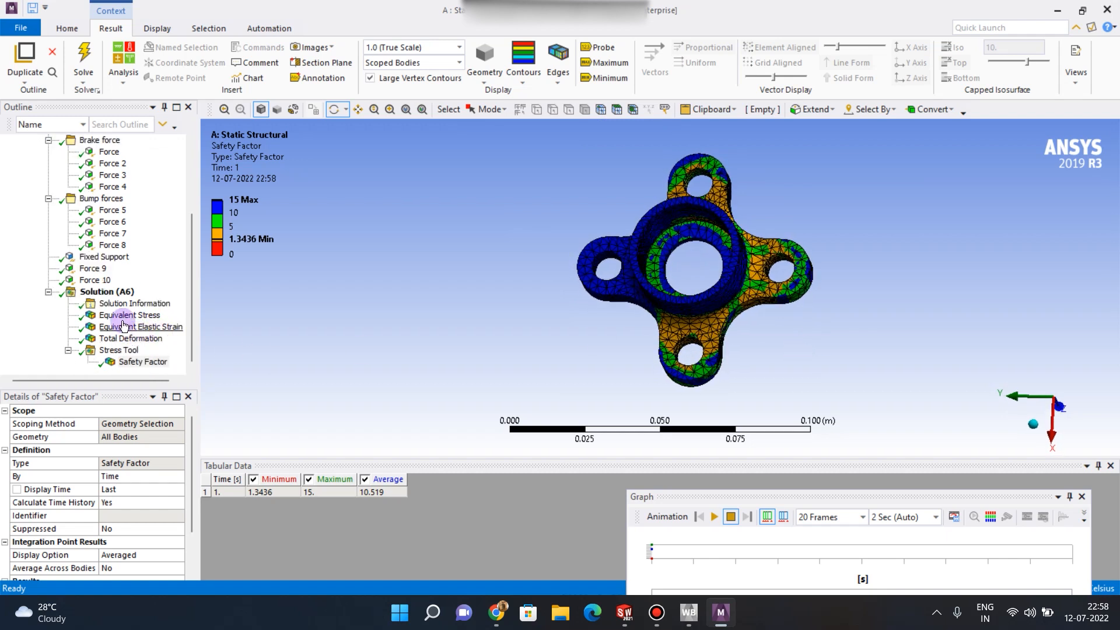
{"action": "left_click", "coordinate": [134, 303]}
{"action": "left_click", "coordinate": [130, 315]}
{"action": "left_click", "coordinate": [133, 330]}
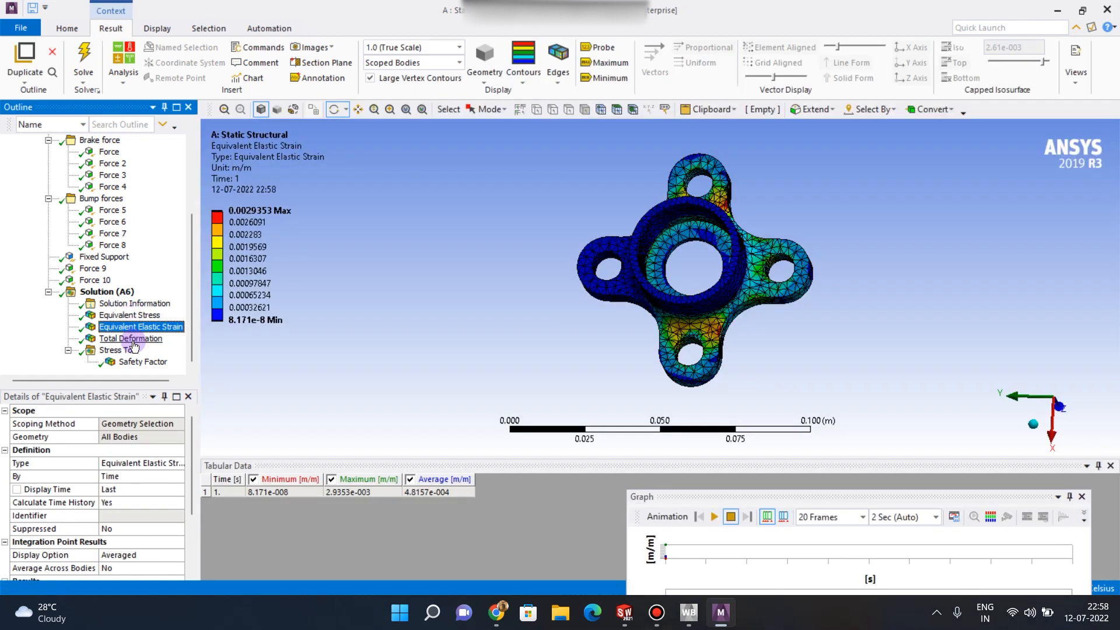
{"action": "left_click", "coordinate": [117, 315]}
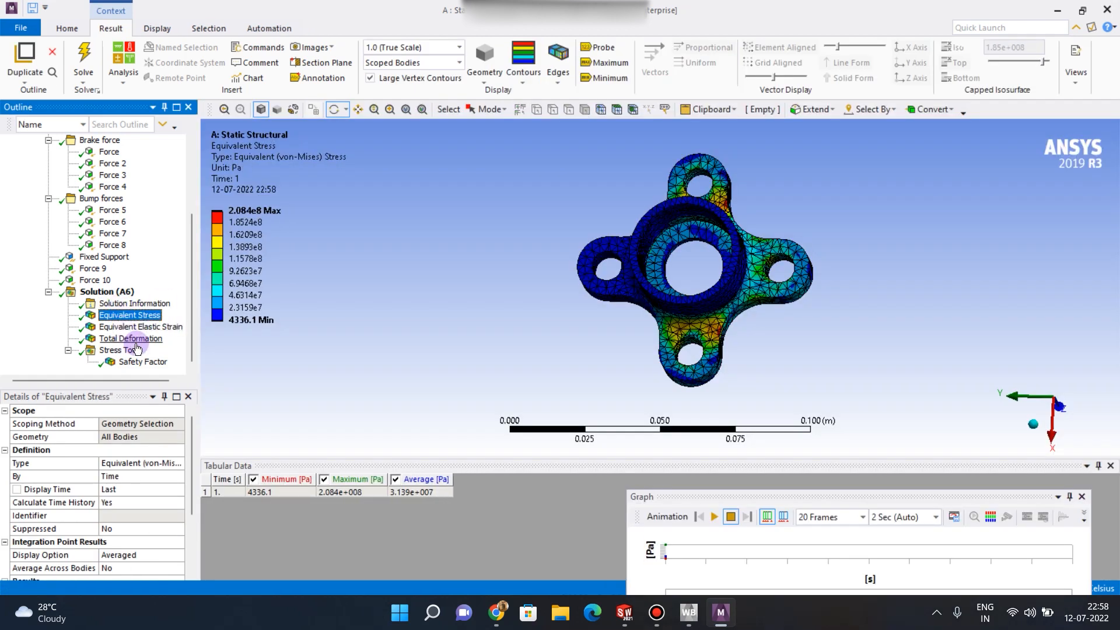
{"action": "left_click", "coordinate": [132, 362]}
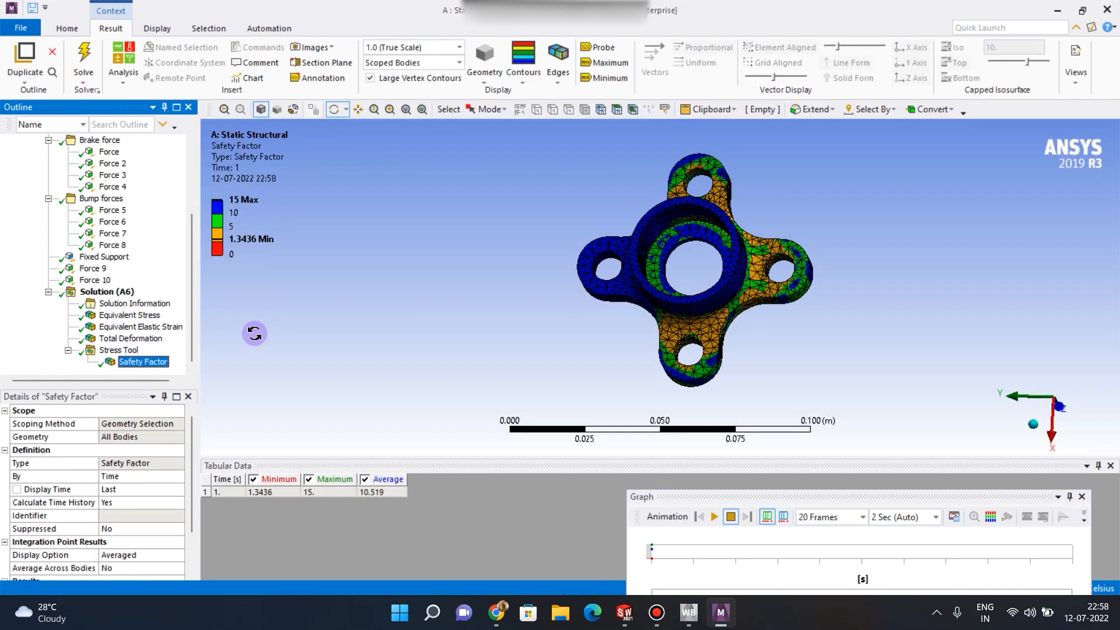
Try to change the minimum label in the safety factor legend to 1
{"action": "left_click_drag", "start_coordinate": [581, 365], "coordinate": [490, 313]}
{"action": "left_click", "coordinate": [268, 239]}
{"action": "type", "text": "1"}
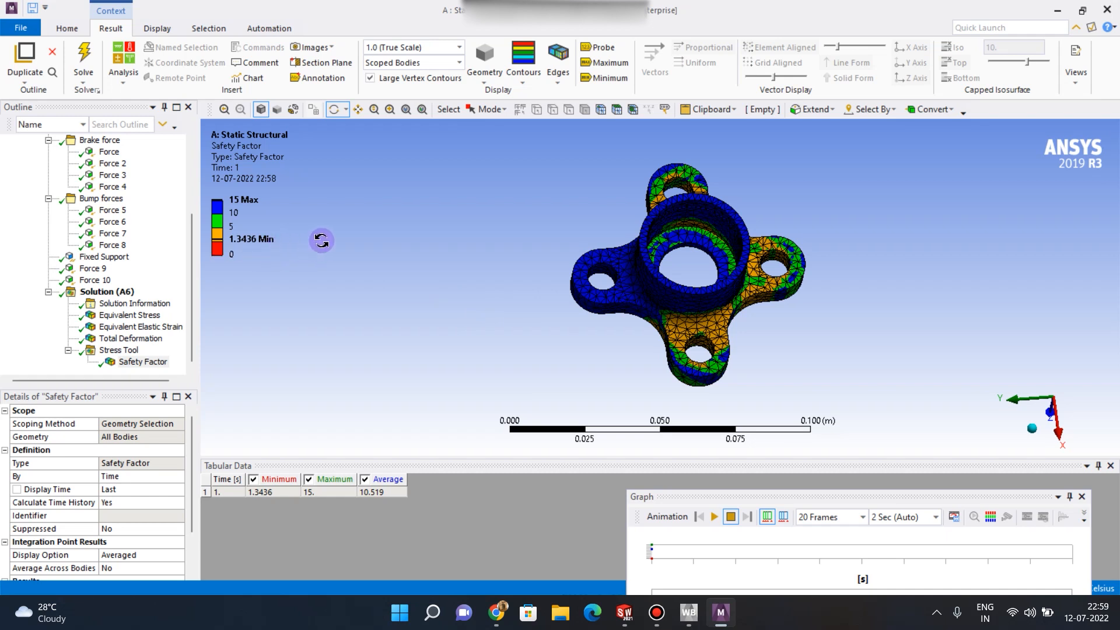
{"action": "left_click", "coordinate": [262, 246]}
{"action": "type", "text": "1"}
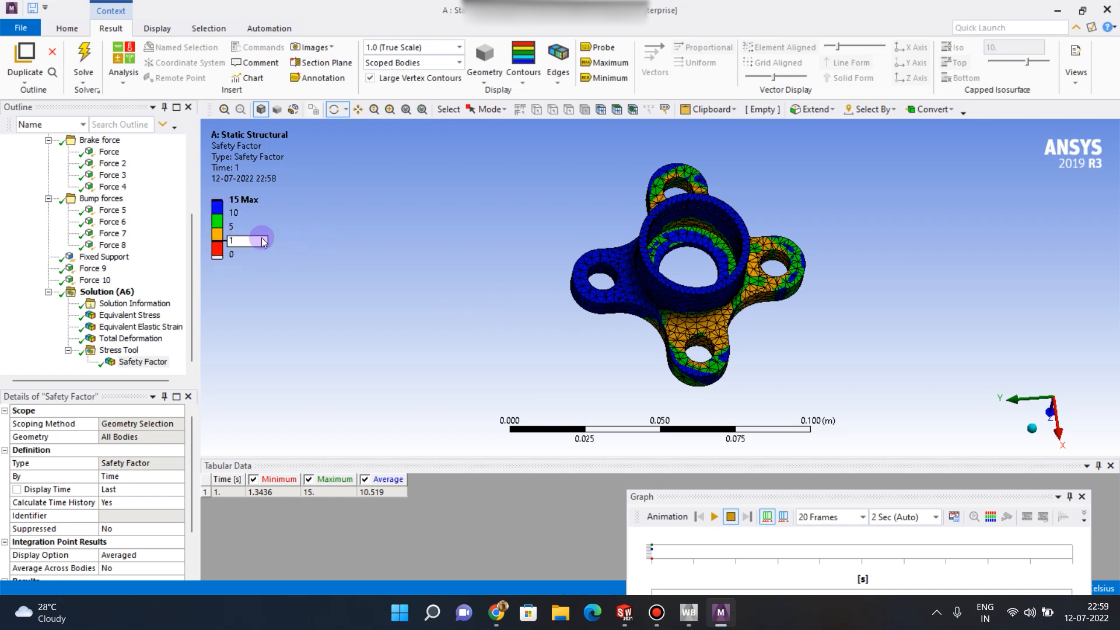
{"action": "left_click_drag", "start_coordinate": [803, 324], "coordinate": [753, 334]}
Refine the safety factor legend by removing the 10 level and adding contour levels from 2 to 4.5 in 0.5 increments
{"action": "left_click", "coordinate": [241, 200]}
{"action": "left_click", "coordinate": [228, 226]}
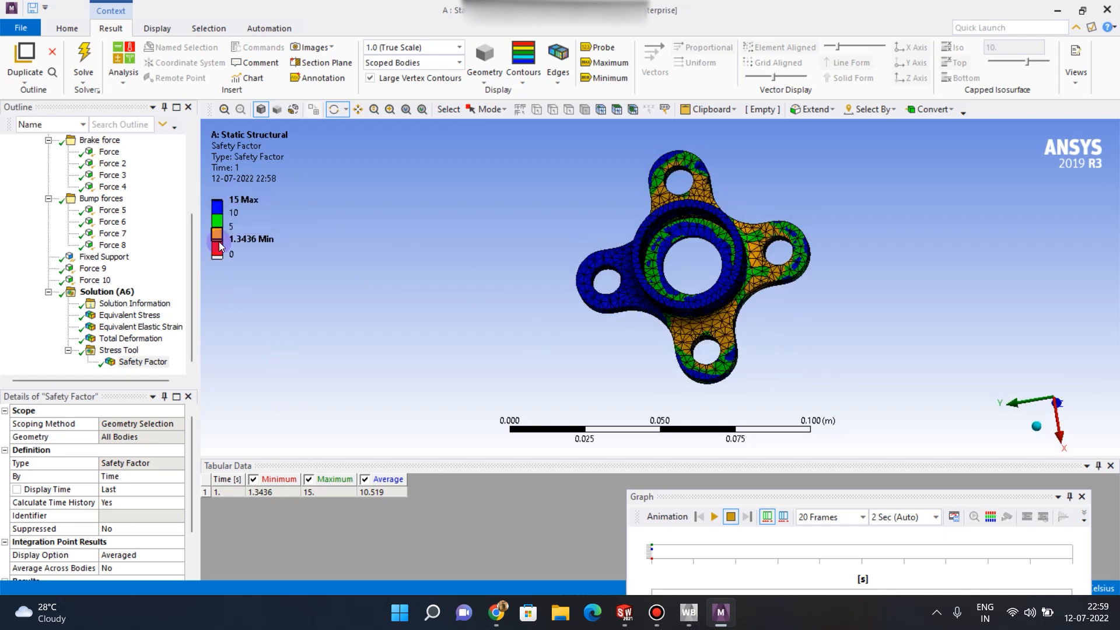
{"action": "left_click", "coordinate": [204, 229]}
{"action": "left_click", "coordinate": [206, 228]}
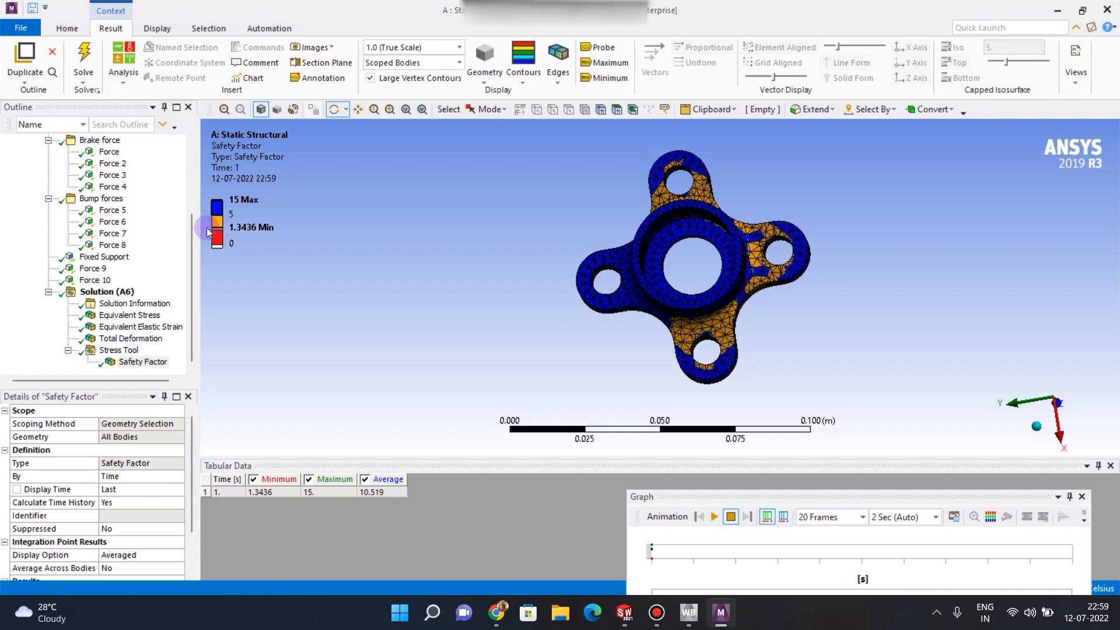
{"action": "left_click", "coordinate": [206, 217]}
{"action": "left_click", "coordinate": [206, 217]}
{"action": "left_click", "coordinate": [206, 217]}
{"action": "left_click", "coordinate": [205, 217]}
{"action": "left_click", "coordinate": [205, 217]}
{"action": "left_click", "coordinate": [205, 217]}
{"action": "left_click_drag", "start_coordinate": [520, 321], "coordinate": [367, 240]}
{"action": "left_click_drag", "start_coordinate": [508, 321], "coordinate": [408, 315]}
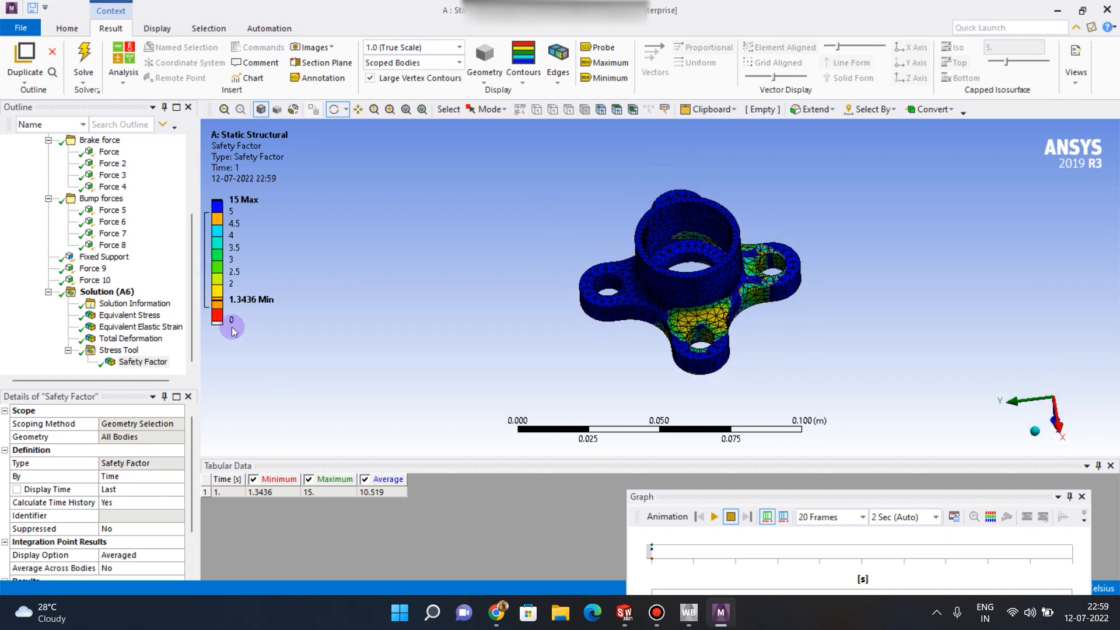
Review the equivalent stress, elastic strain and total deformation plots, examining the deformed hub arms from several angles
{"action": "left_click", "coordinate": [129, 315]}
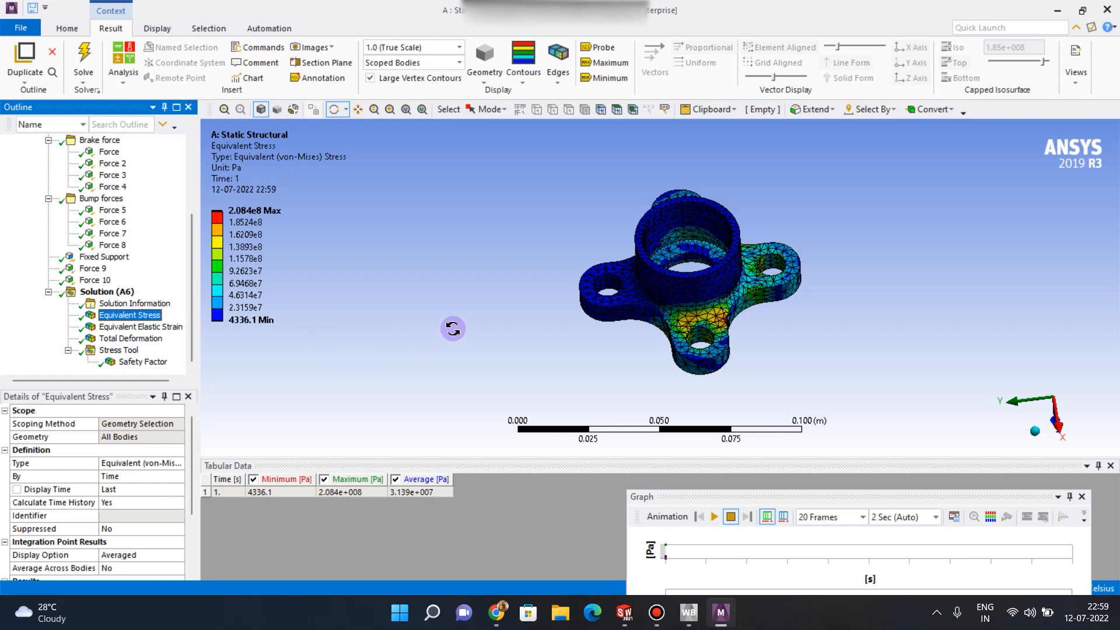
{"action": "mouse_move", "coordinate": [543, 292]}
{"action": "left_mouse_down"}
{"action": "mouse_move", "coordinate": [553, 329]}
{"action": "mouse_move", "coordinate": [556, 290]}
{"action": "left_mouse_up"}
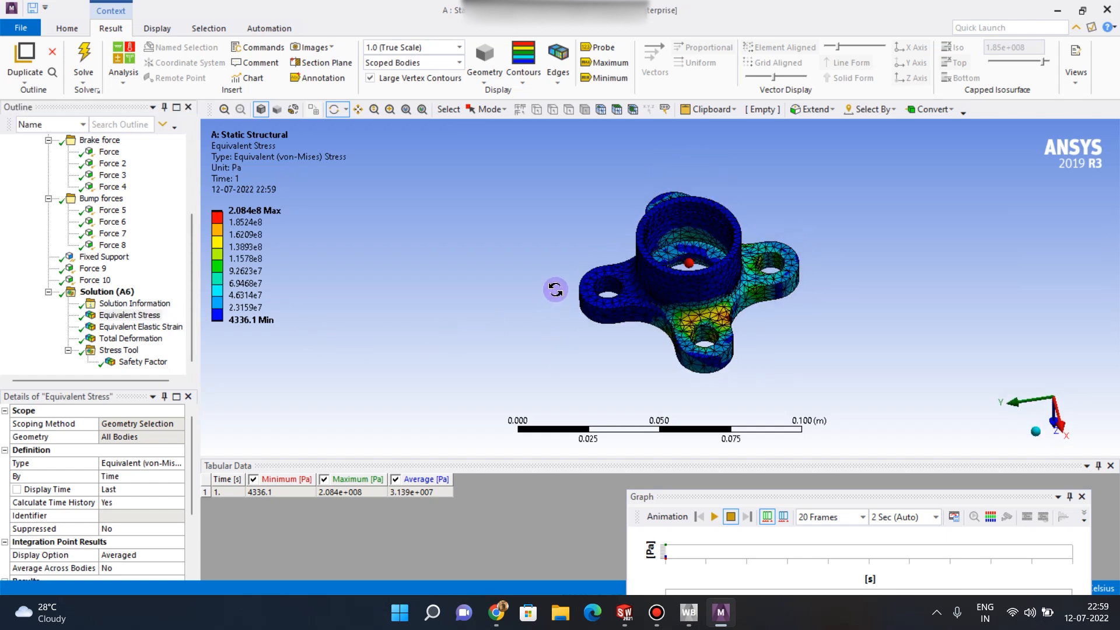
{"action": "left_click", "coordinate": [145, 327]}
{"action": "left_click", "coordinate": [161, 339]}
{"action": "left_click_drag", "start_coordinate": [559, 362], "coordinate": [552, 332]}
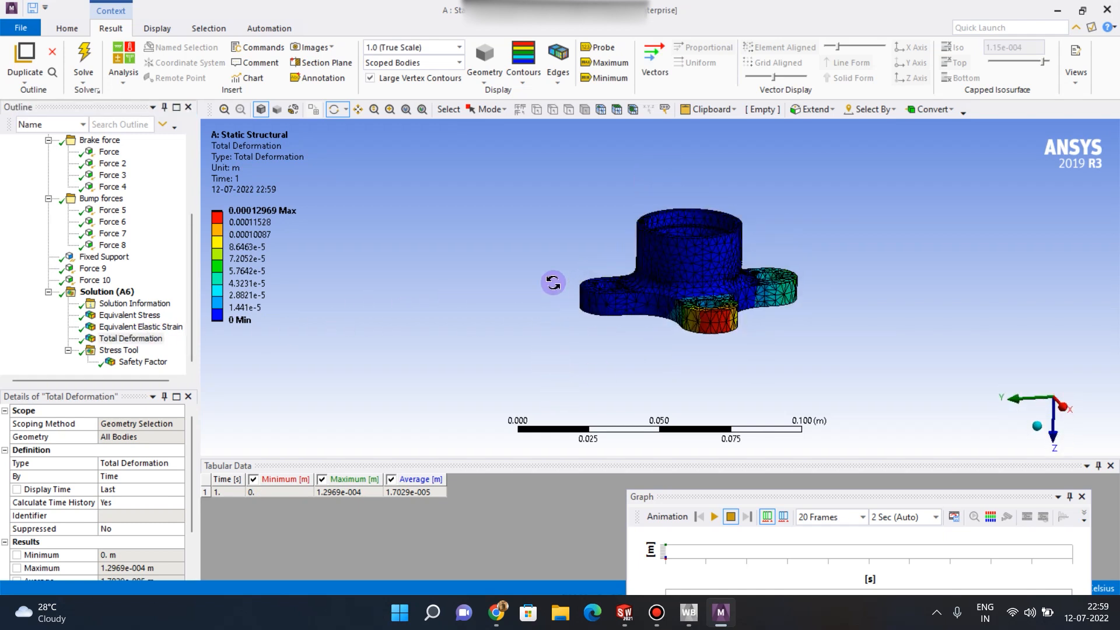
{"action": "left_click_drag", "start_coordinate": [548, 271], "coordinate": [513, 253]}
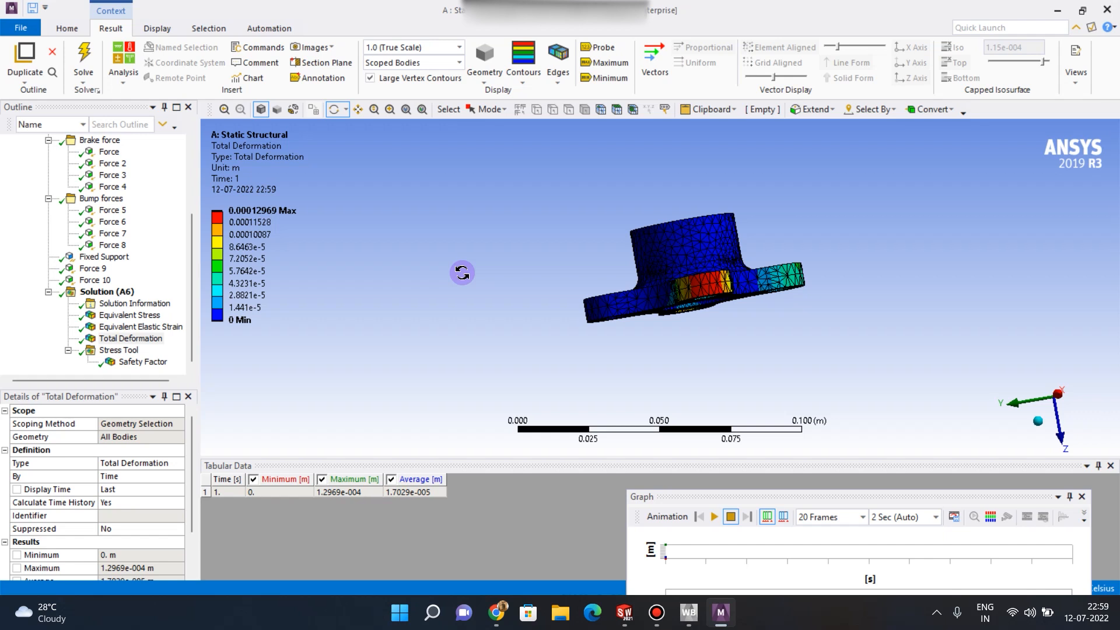
{"action": "left_click_drag", "start_coordinate": [471, 288], "coordinate": [472, 324]}
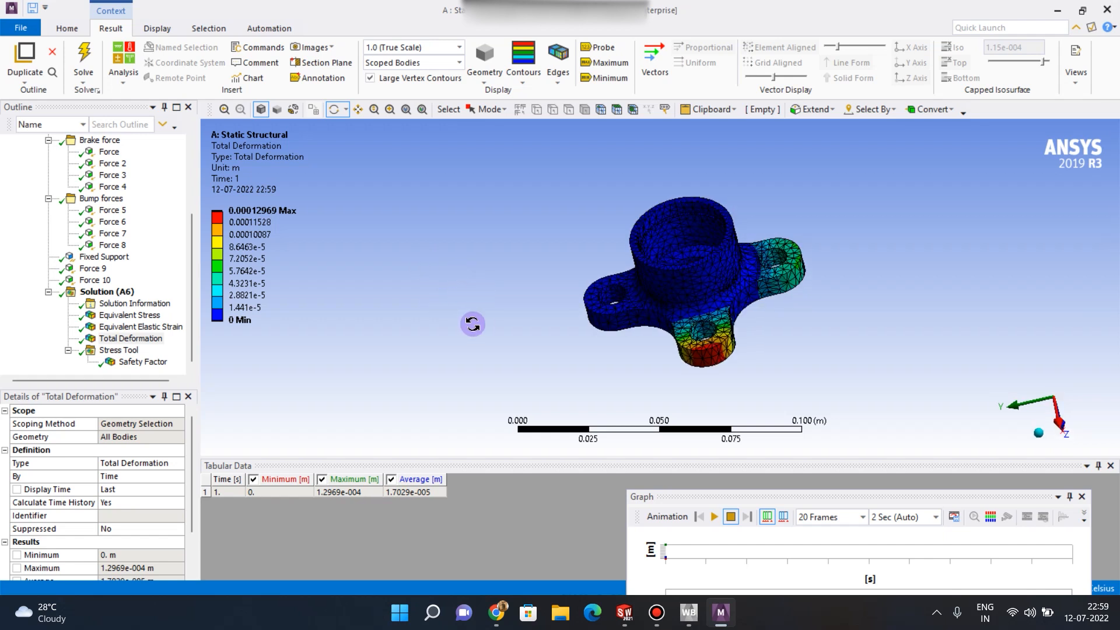
Examine the refined safety factor contours from all sides, checking the cornering forces figure in the Google Docs document along the way
{"action": "left_click", "coordinate": [143, 362]}
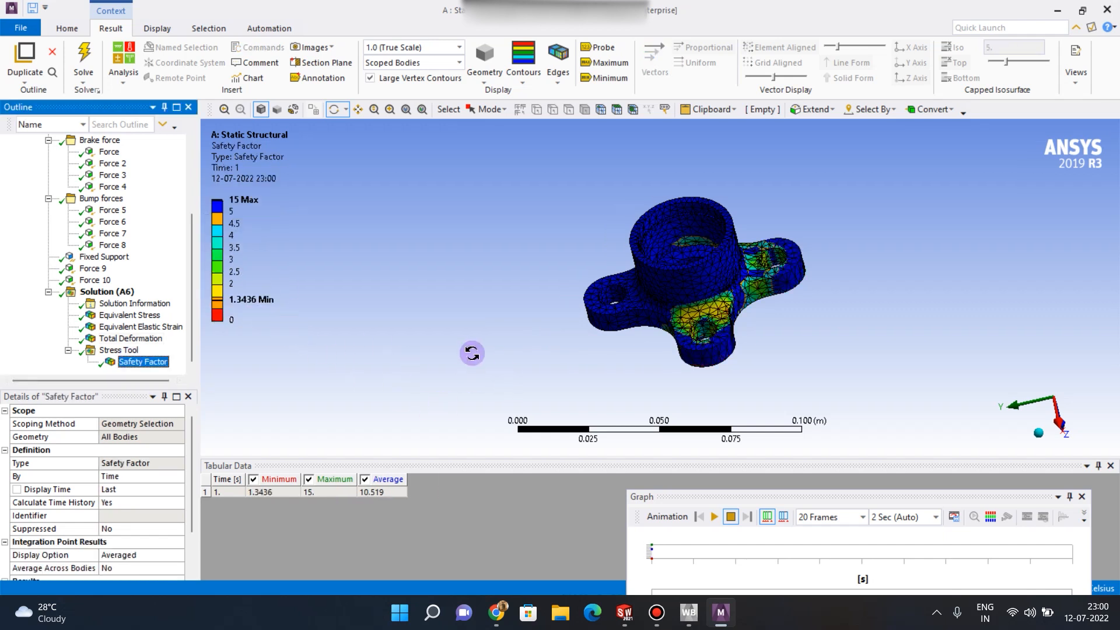
{"action": "left_click_drag", "start_coordinate": [555, 352], "coordinate": [769, 280]}
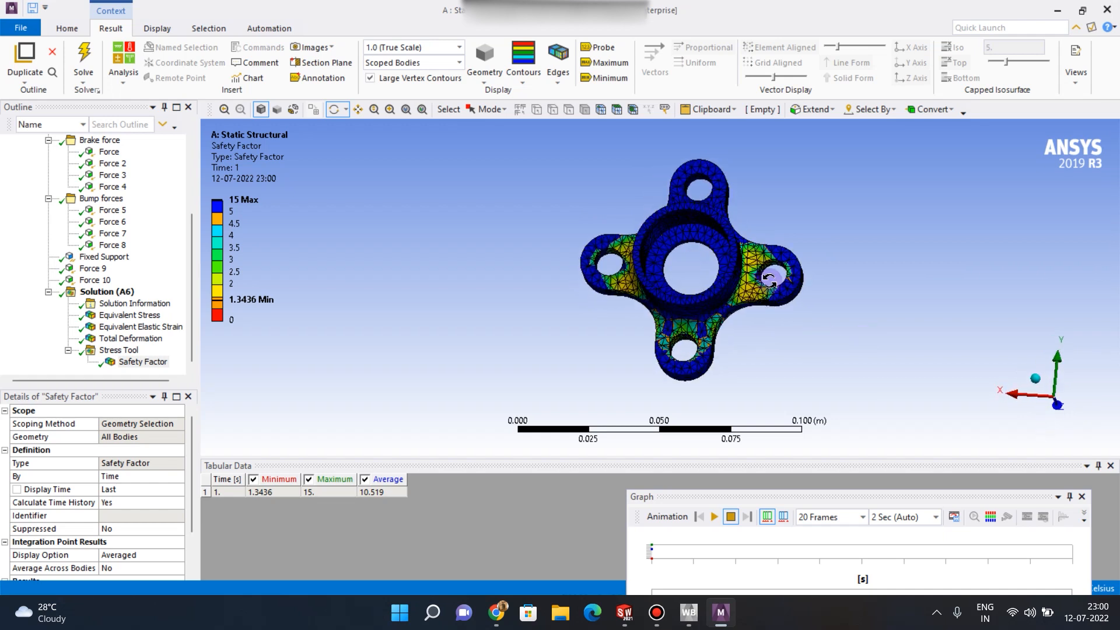
{"action": "left_click_drag", "start_coordinate": [823, 350], "coordinate": [580, 393]}
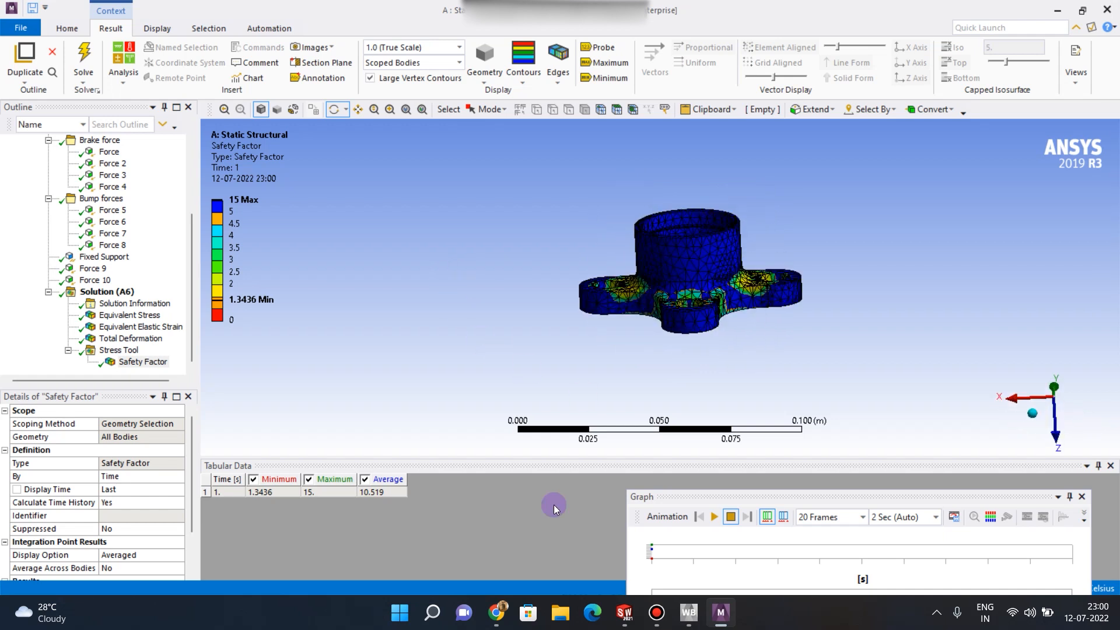
{"action": "mouse_move", "coordinate": [496, 613]}
{"action": "left_click", "coordinate": [469, 543]}
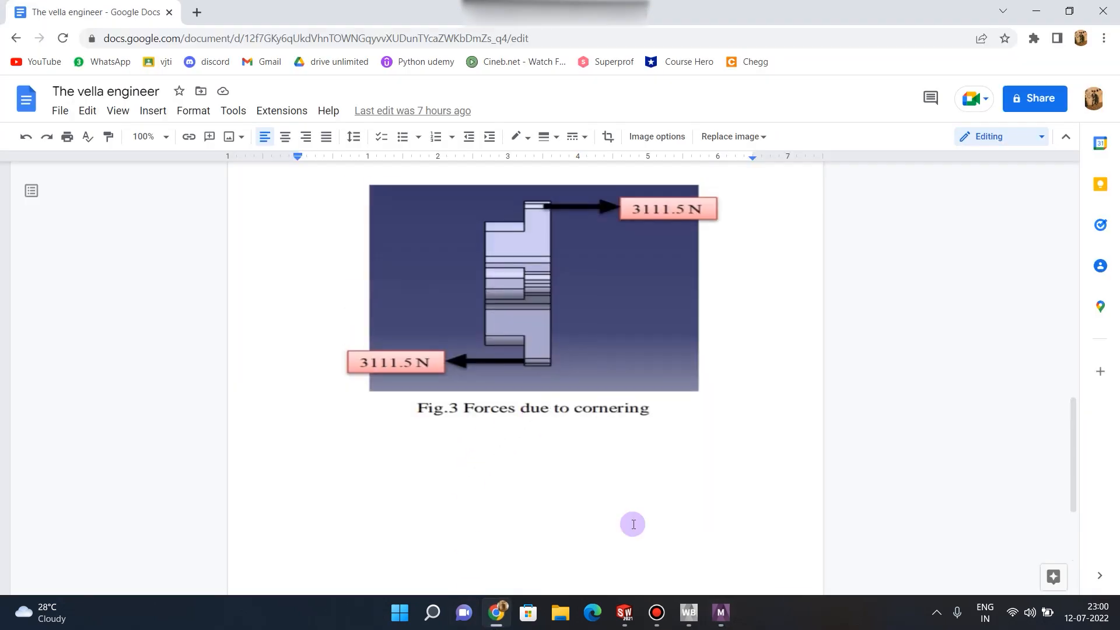
{"action": "left_click", "coordinate": [721, 613]}
{"action": "left_click_drag", "start_coordinate": [821, 325], "coordinate": [791, 292]}
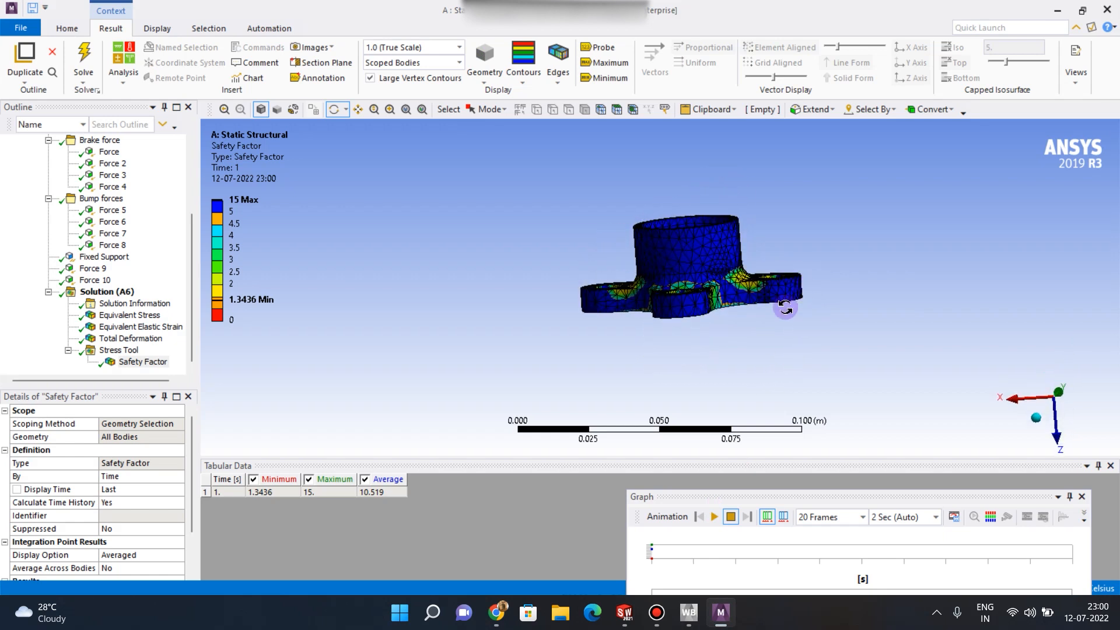
{"action": "left_click_drag", "start_coordinate": [578, 305], "coordinate": [564, 325]}
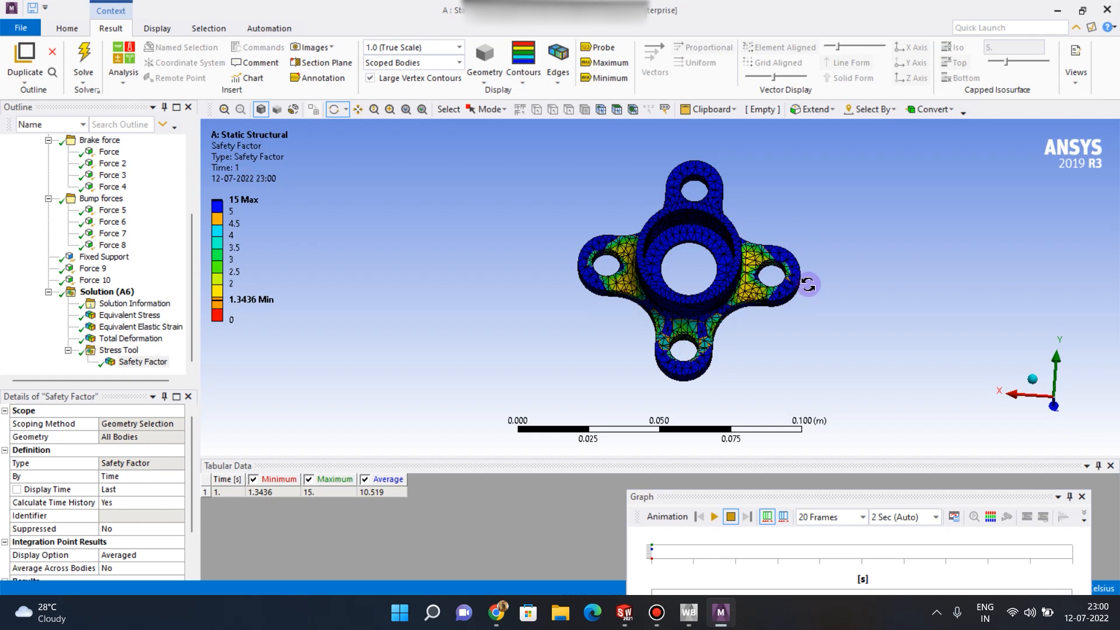
{"action": "left_click_drag", "start_coordinate": [830, 309], "coordinate": [826, 281]}
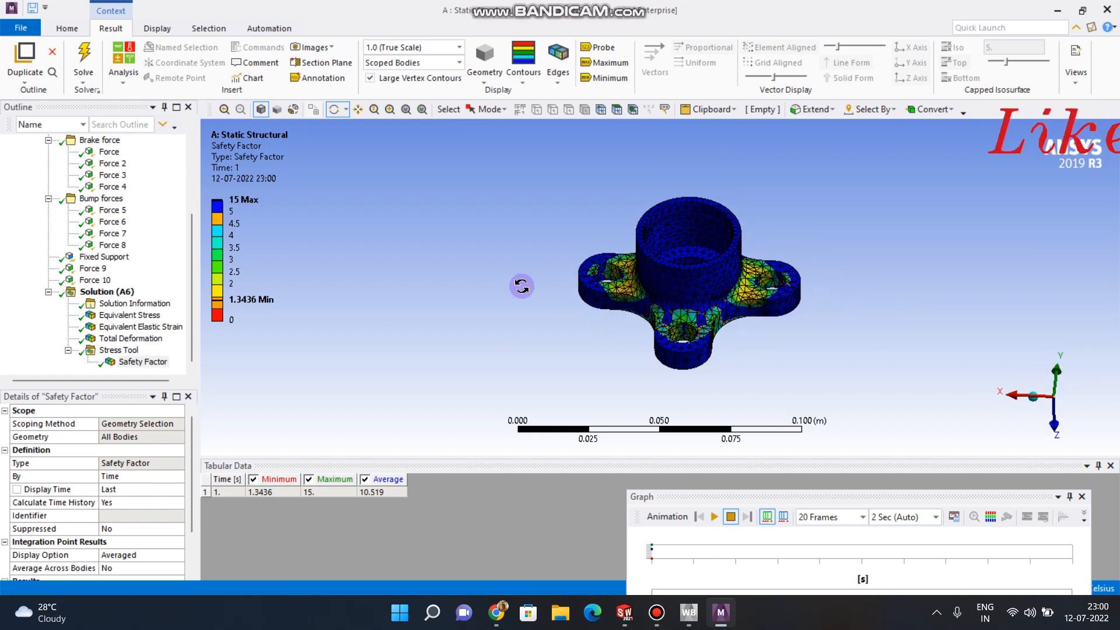